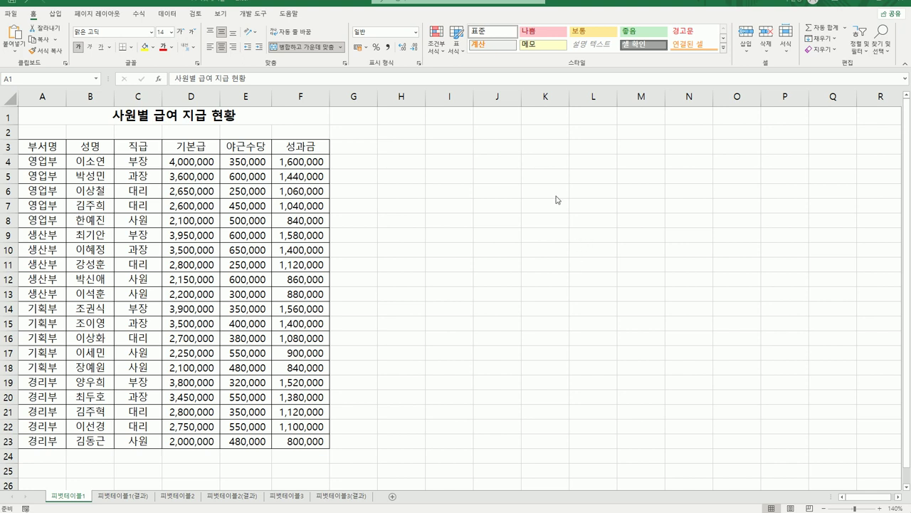
- Examine the salary table's title, column headings and the full data range A3:F23
left_click(213, 118)
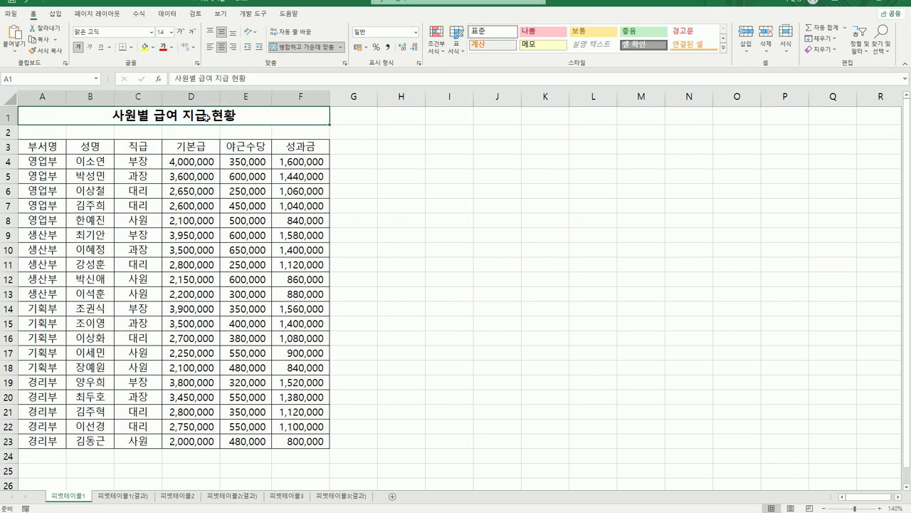
left_click(60, 149)
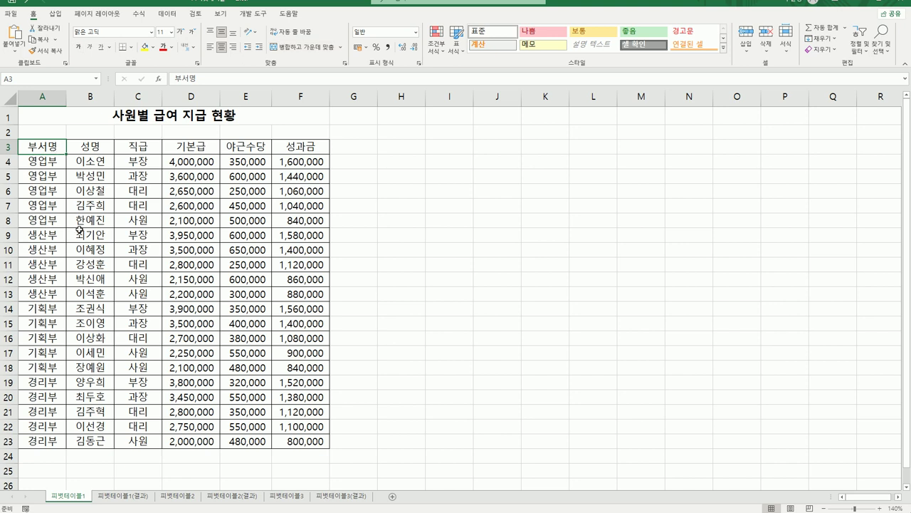
left_click(207, 148)
left_click(227, 148)
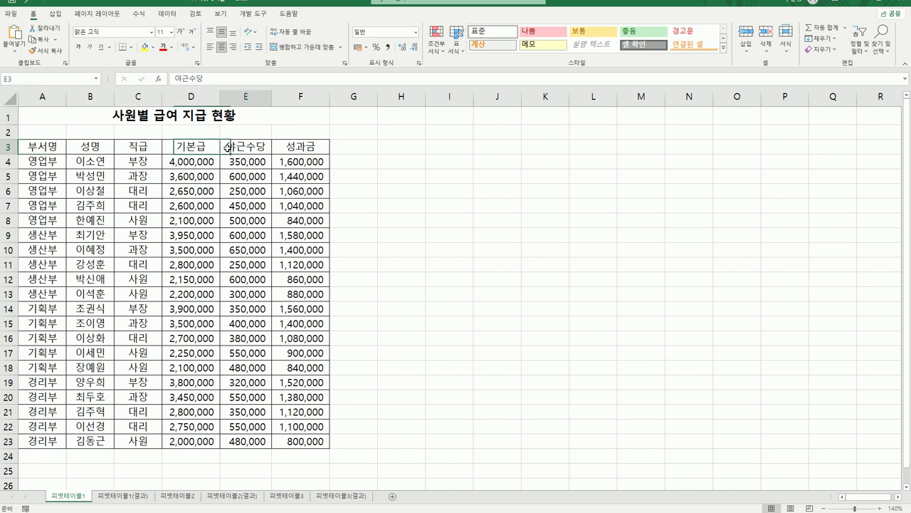
left_click(284, 149)
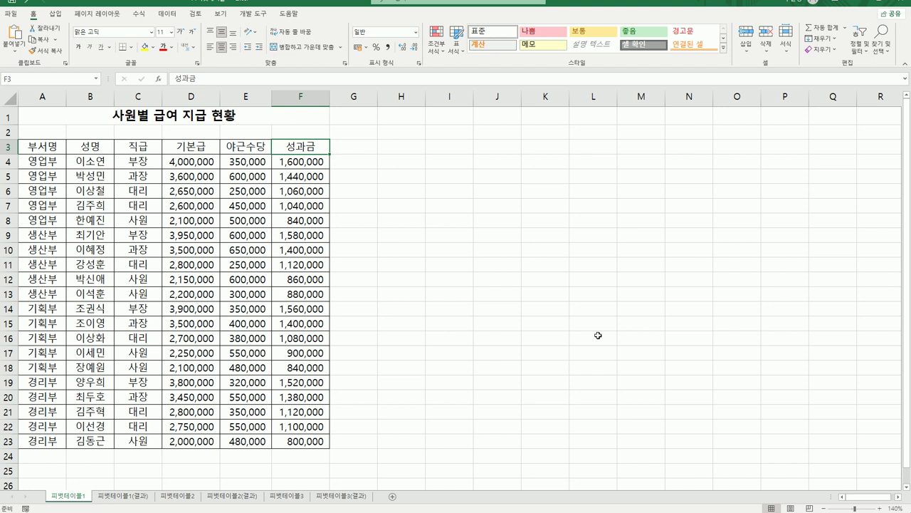
left_click(163, 258)
left_click(97, 290)
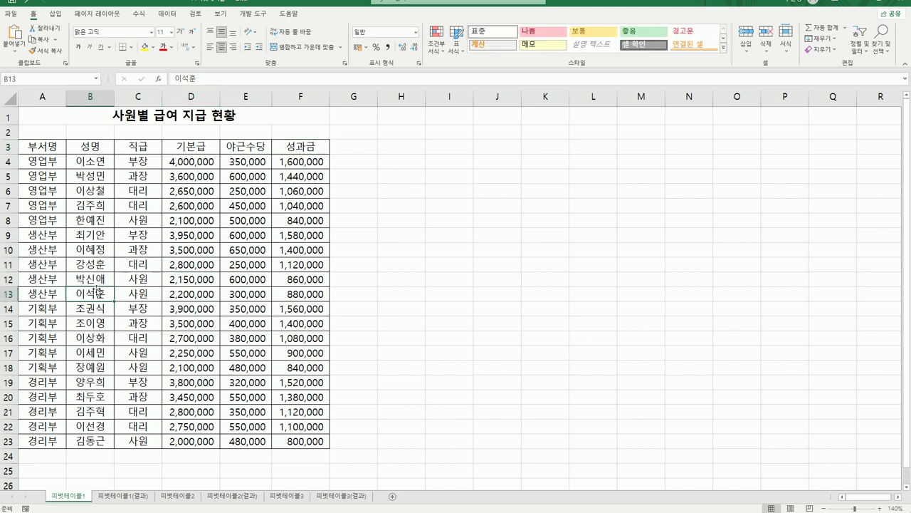
left_click(77, 255)
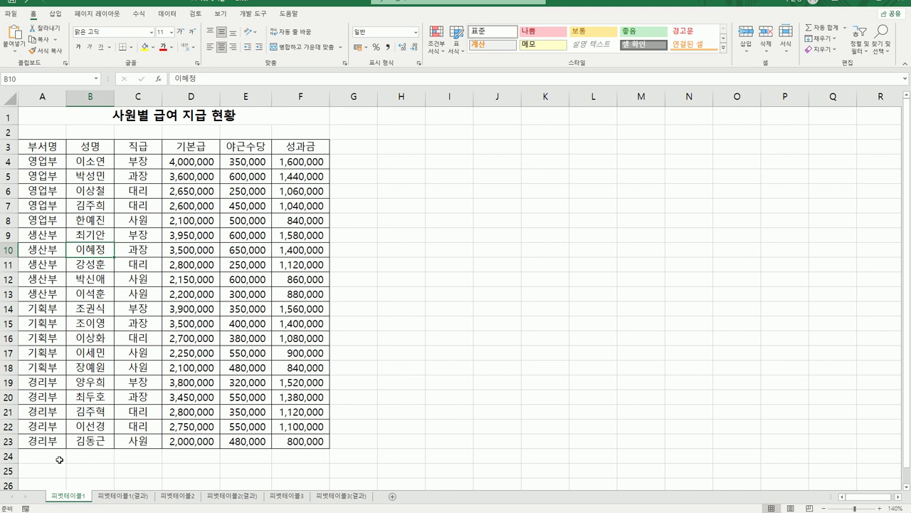
left_click_drag(43, 147, 284, 445)
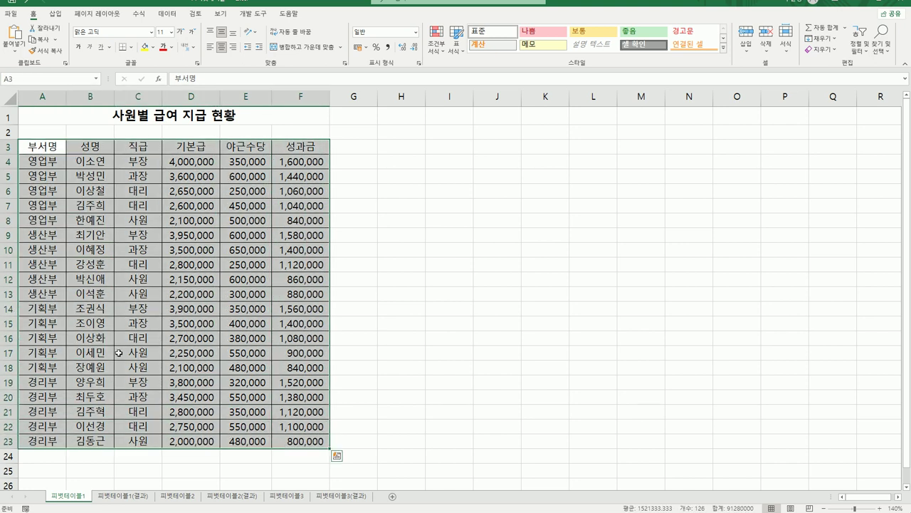
left_click_drag(60, 455, 281, 452)
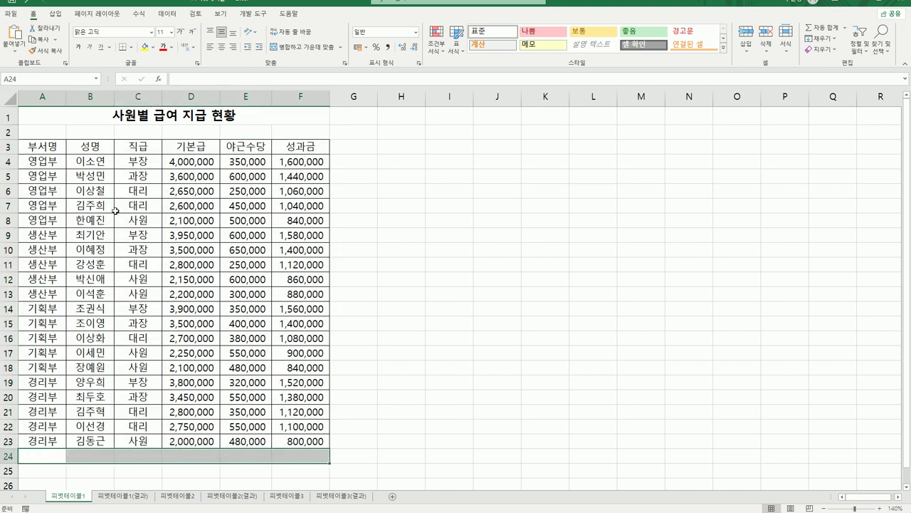
- Insert a PivotTable based on the salary data A3:F23, placed in the existing worksheet at cell H3
left_click(92, 250)
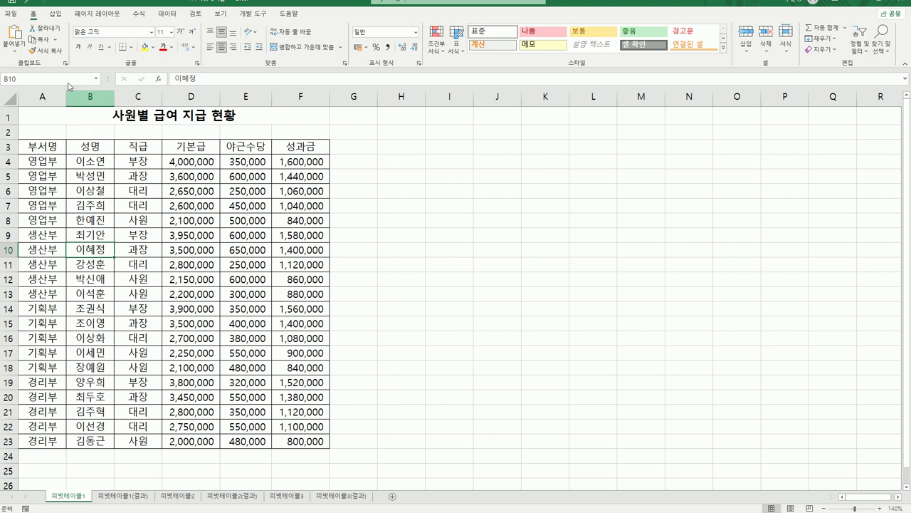
left_click(55, 14)
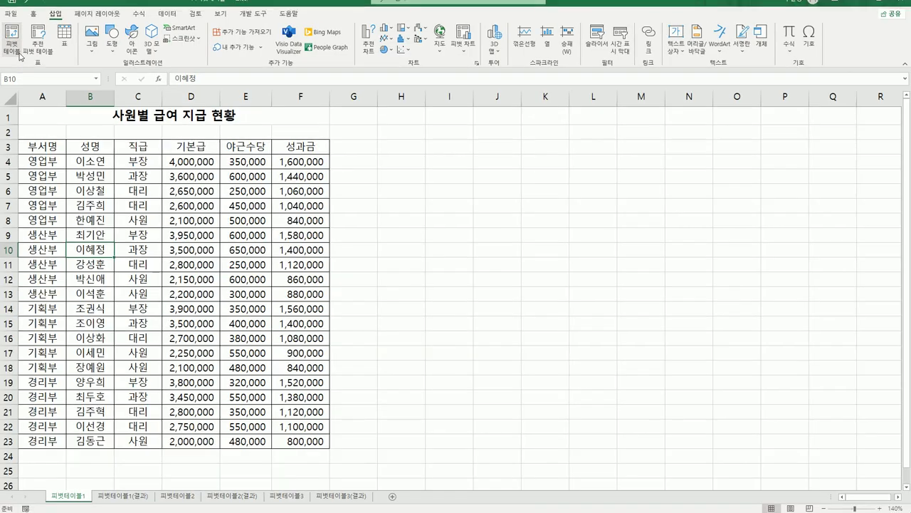
left_click(27, 40)
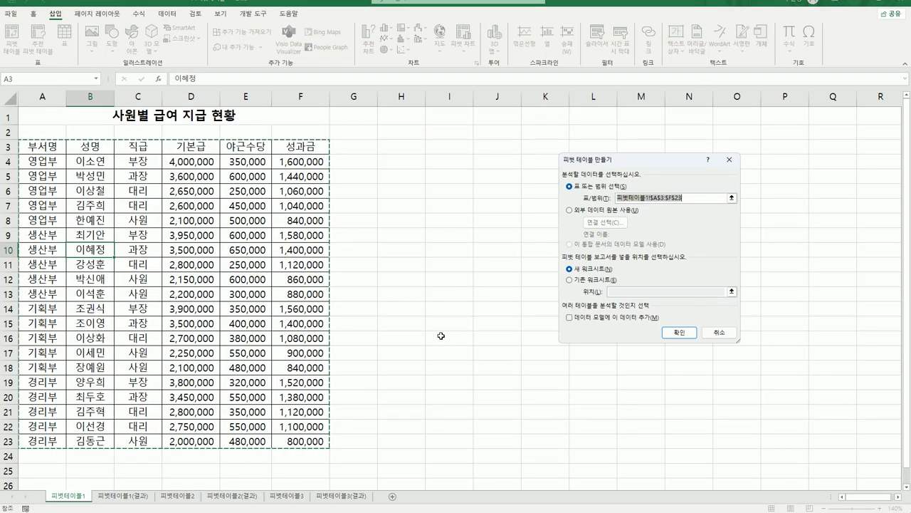
left_click_drag(625, 161, 422, 176)
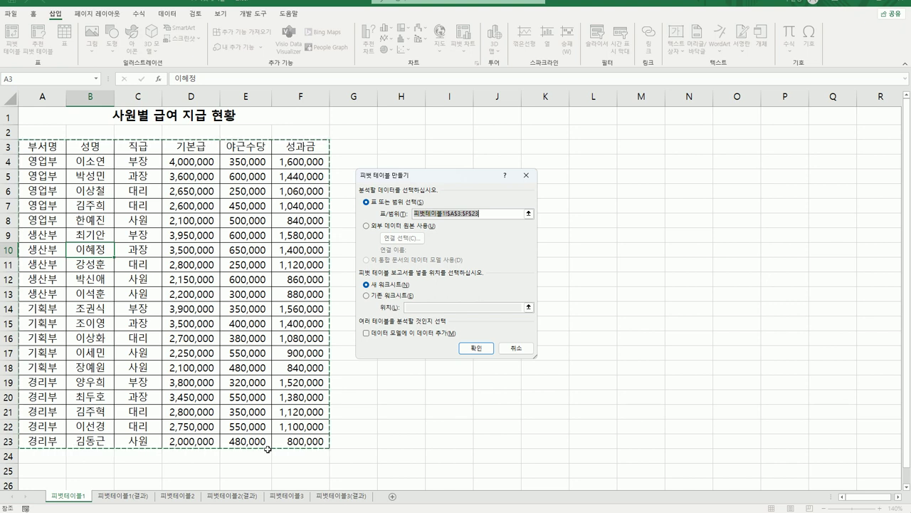
left_click(388, 297)
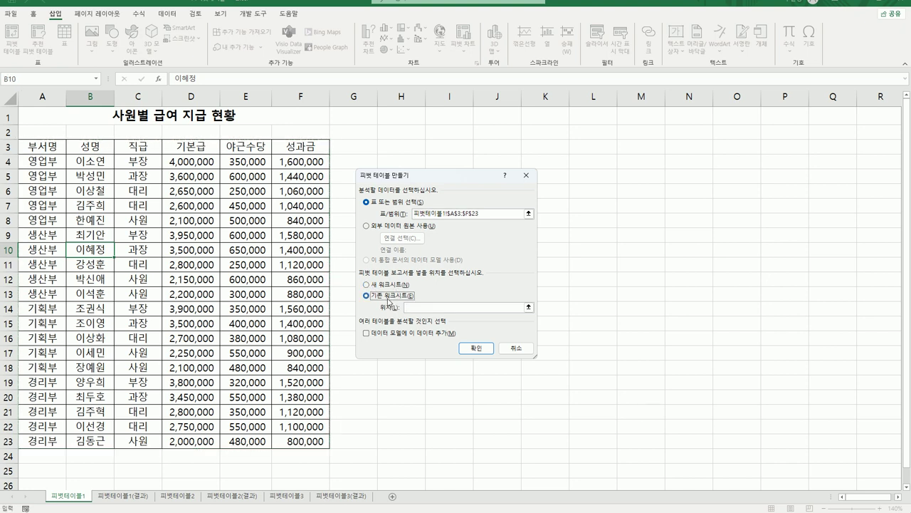
left_click(415, 308)
left_click(400, 145)
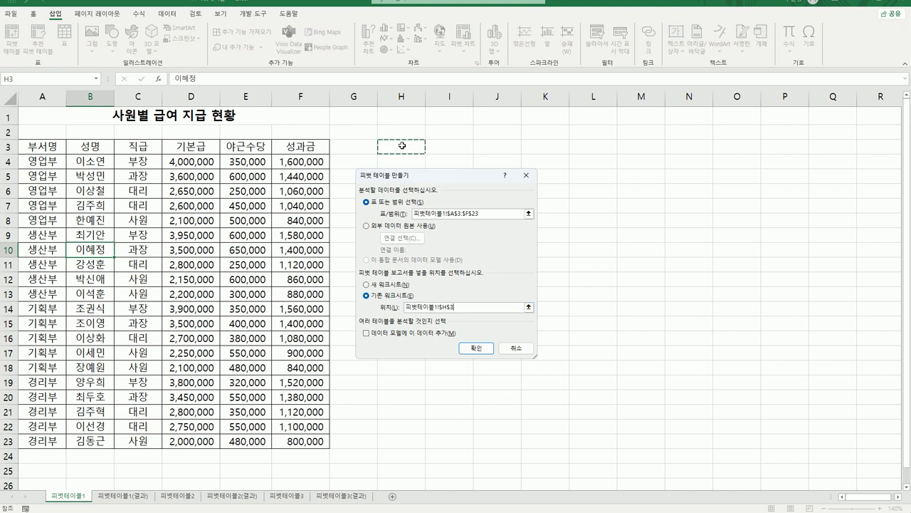
left_click(474, 346)
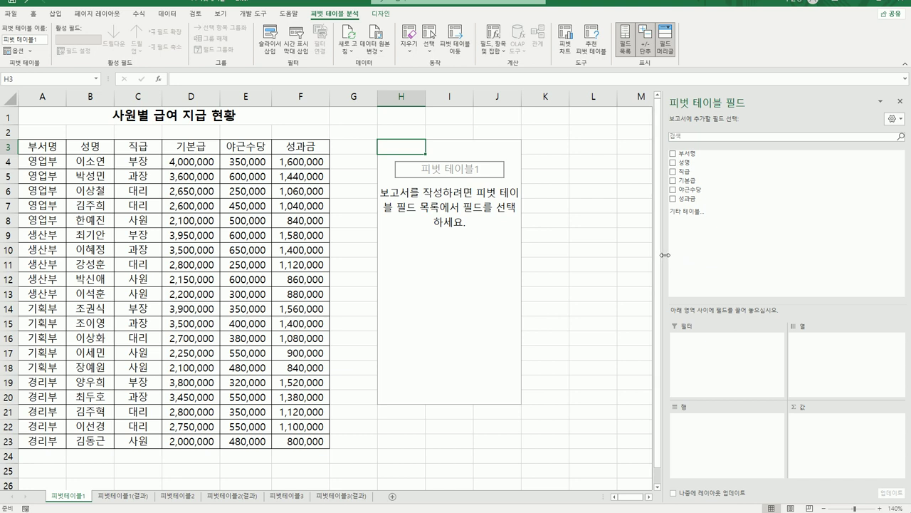
- Widen the PivotTable field list, then hide it and show it again
left_click_drag(662, 254, 574, 248)
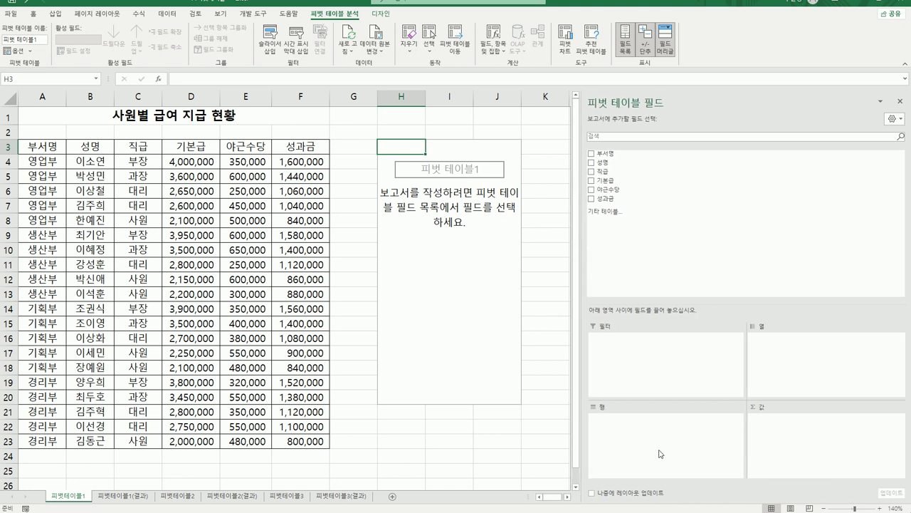
left_click(900, 101)
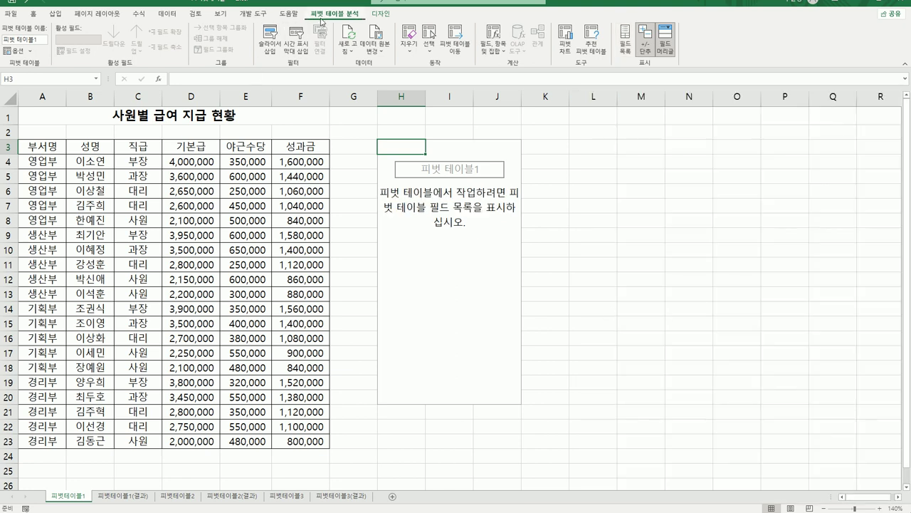
left_click(625, 44)
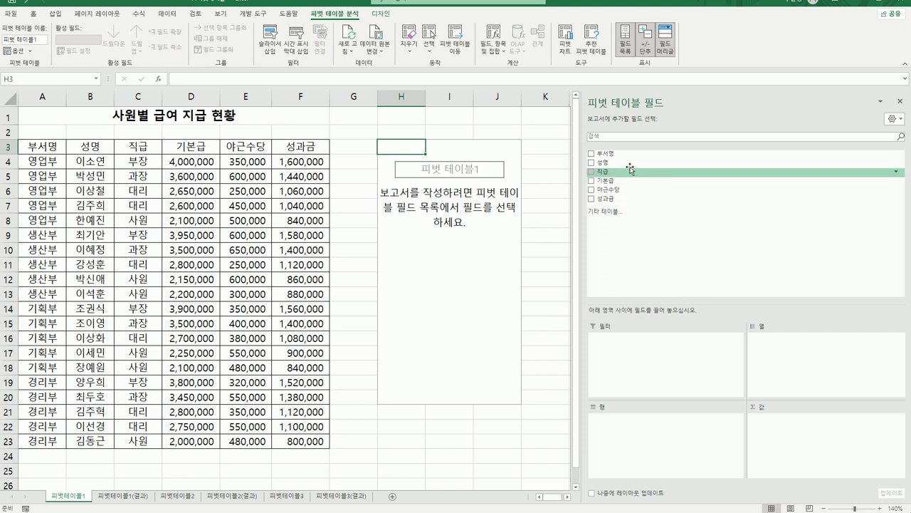
- Place 부서명 in the PivotTable's rows and 기본급, 야근수당 and 성과금 in its values
left_click_drag(621, 154, 640, 443)
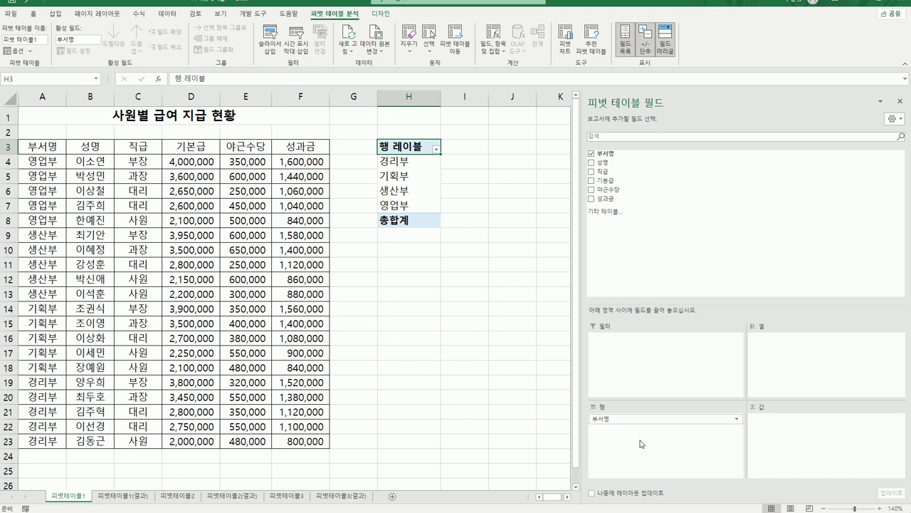
left_click_drag(611, 181, 767, 419)
left_click_drag(618, 190, 773, 436)
left_click_drag(618, 199, 785, 459)
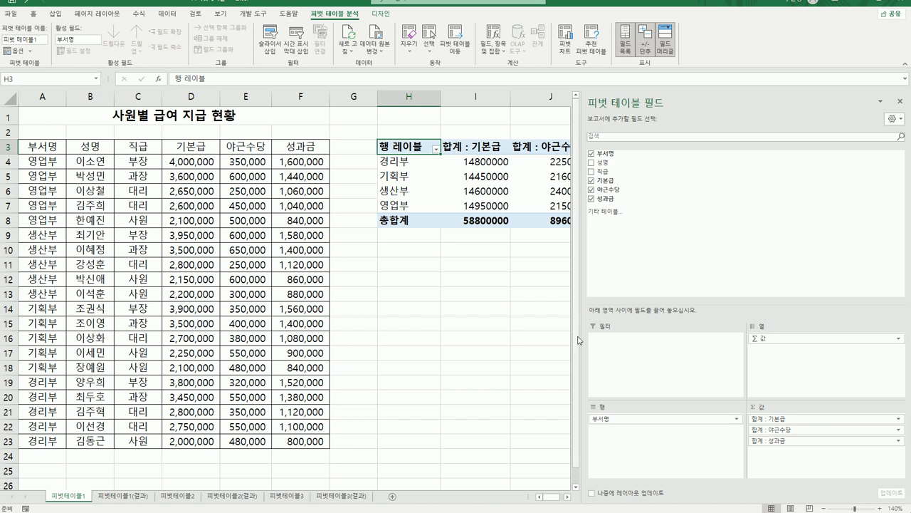
left_click_drag(579, 341, 712, 348)
- Summarize the PivotTable's 기본급 value field by average (평균) instead of sum
left_click(489, 147)
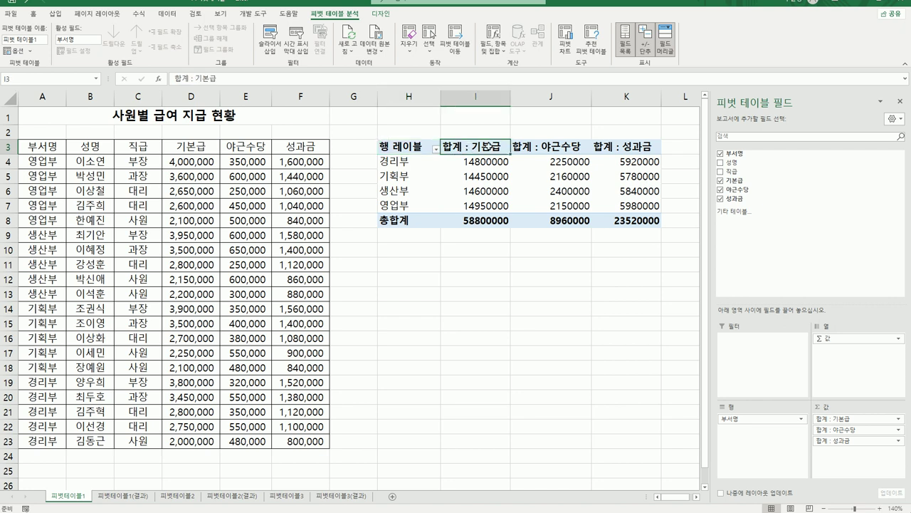
key("Right")
key("Right")
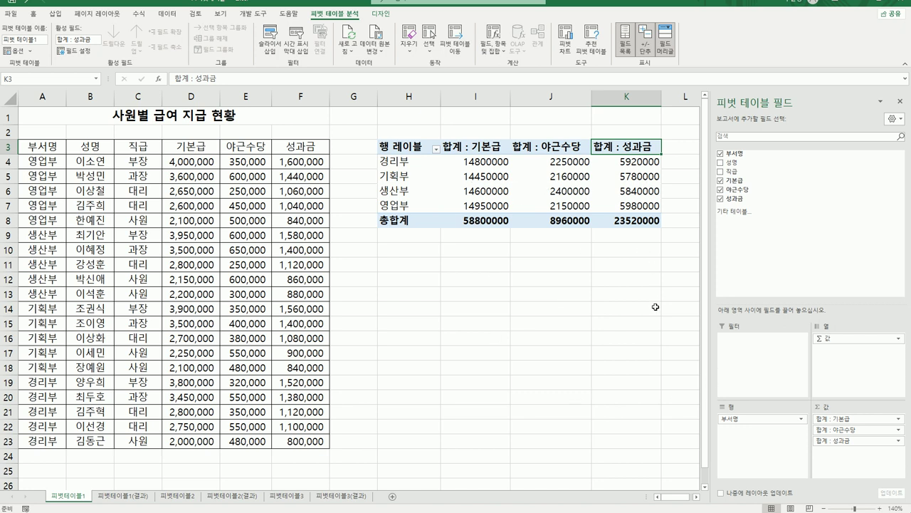
left_click(466, 147)
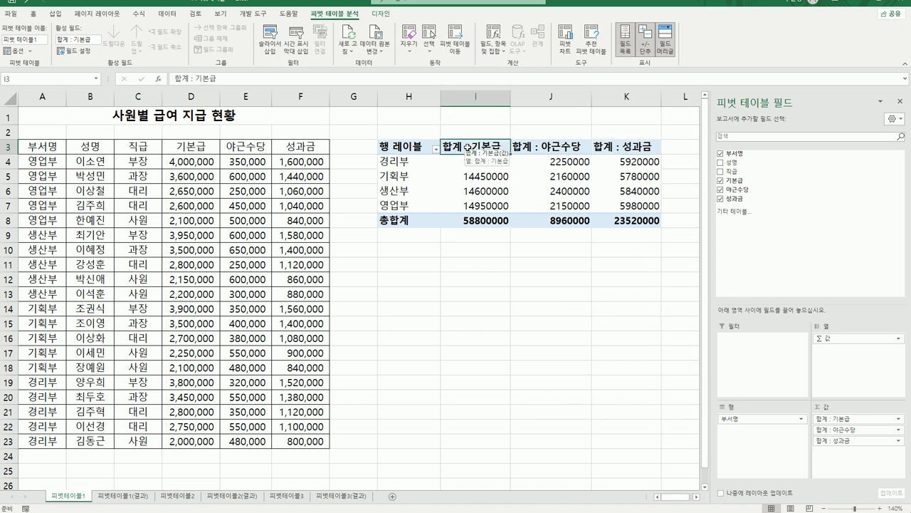
right_click(466, 146)
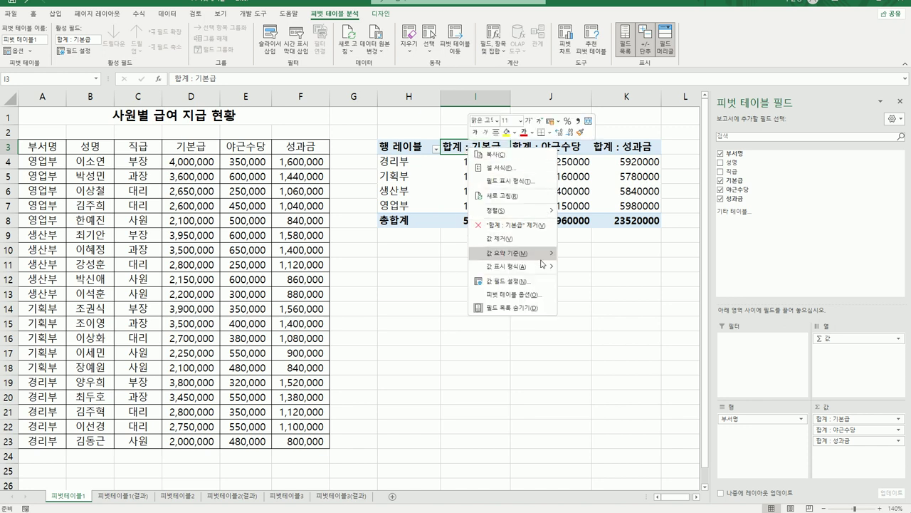
mouse_move(543, 254)
left_click(591, 282)
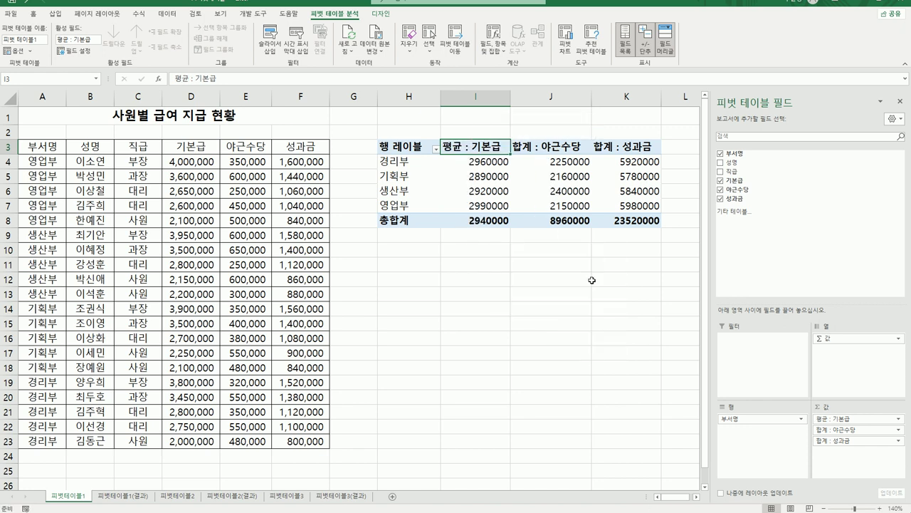
- Summarize the PivotTable's 야근수당 value field by average (평균) instead of sum
left_click(539, 146)
right_click(539, 146)
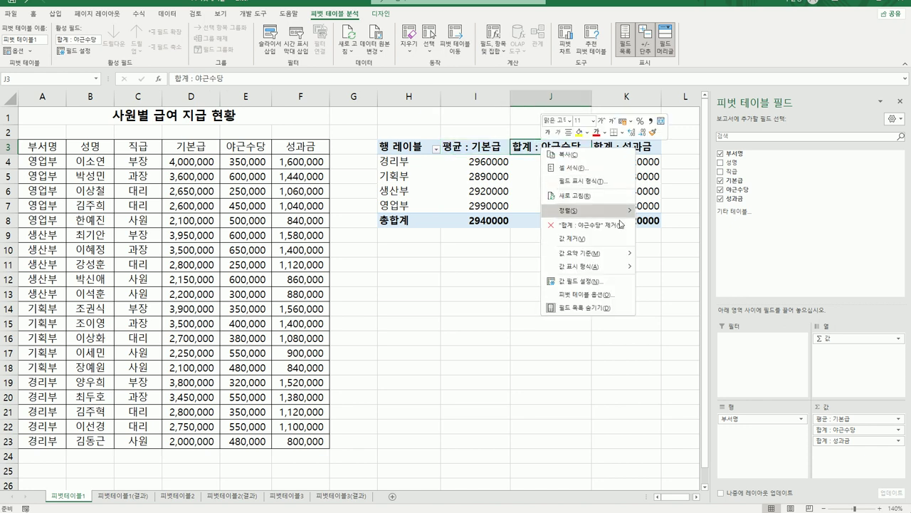
mouse_move(605, 257)
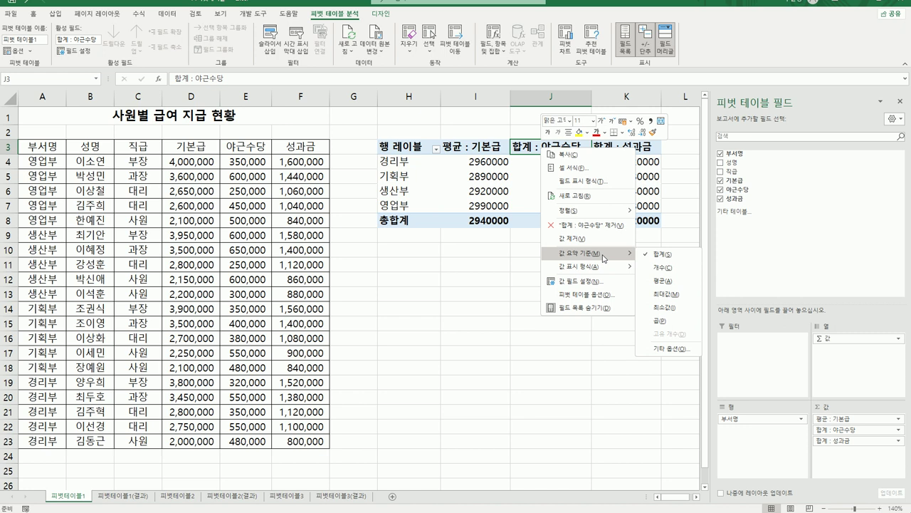
left_click(663, 281)
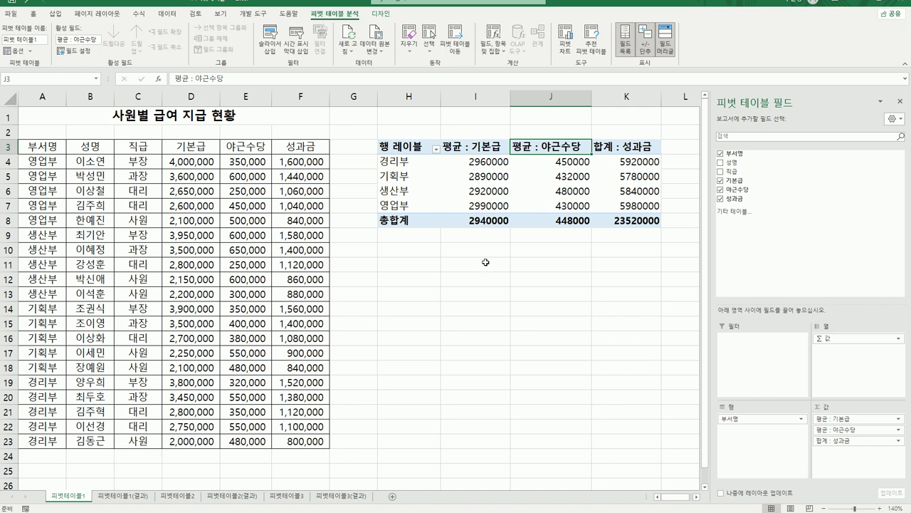
- Format the 평균 : 기본급 value field with the number category (숫자) and the 1000 separator
right_click(482, 150)
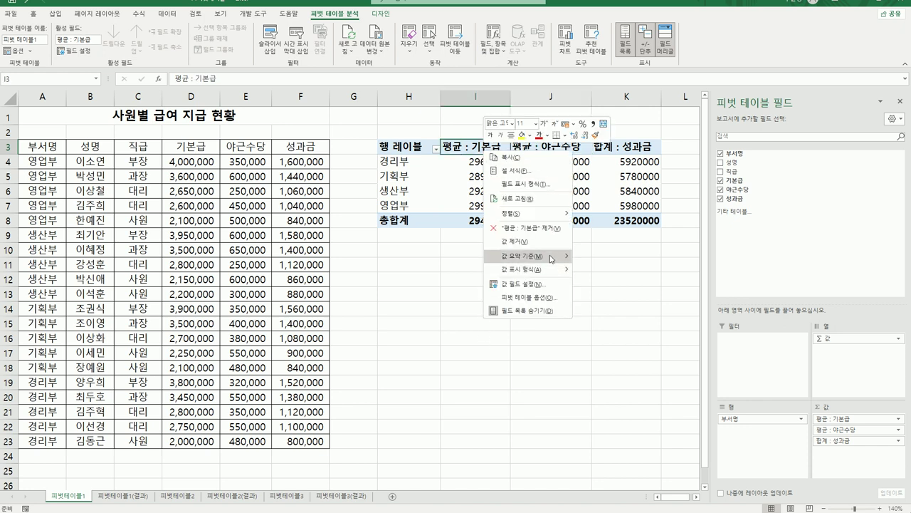
mouse_move(552, 258)
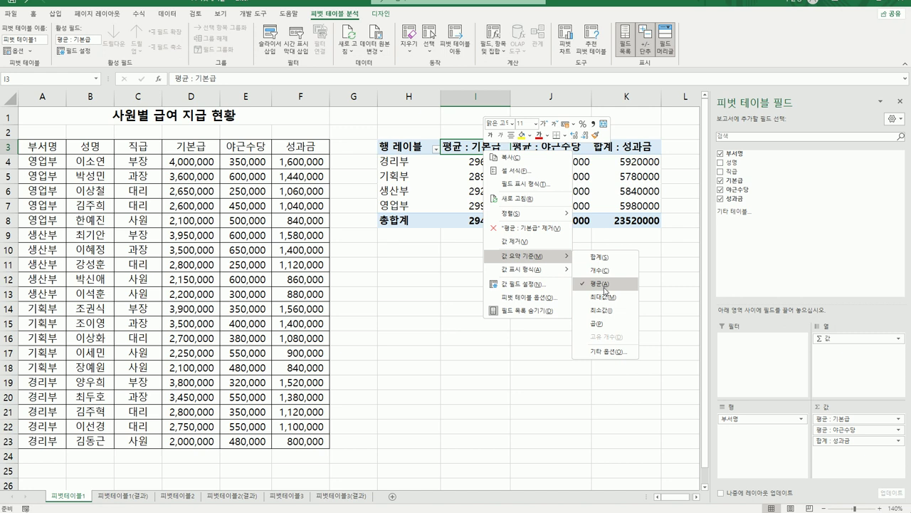
left_click(522, 285)
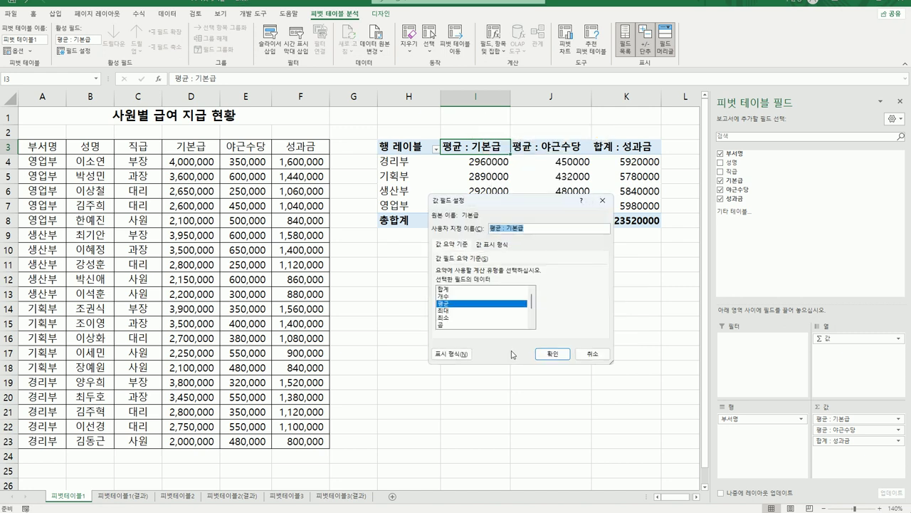
left_click(452, 354)
left_click(414, 203)
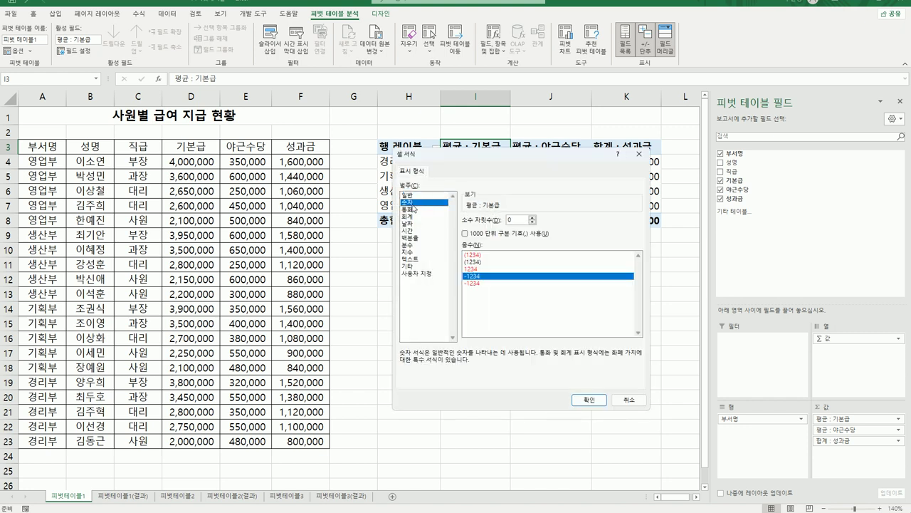
left_click(492, 238)
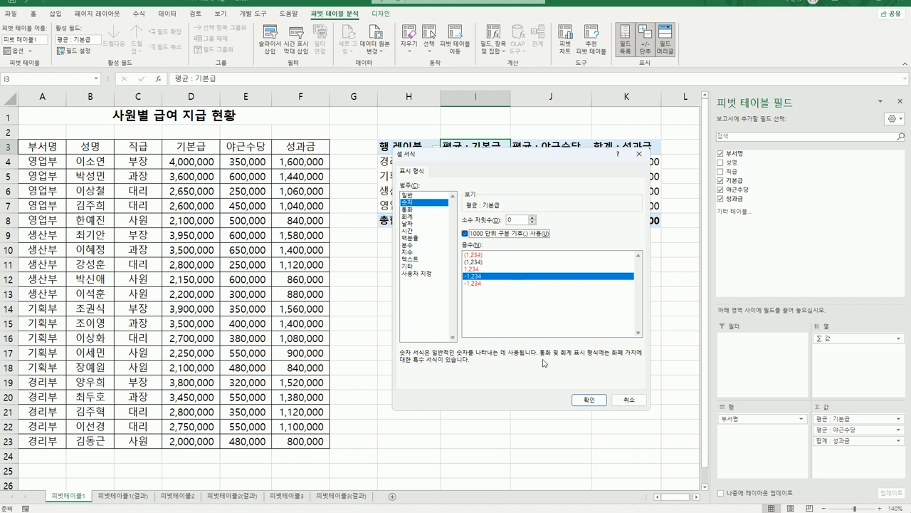
left_click(590, 400)
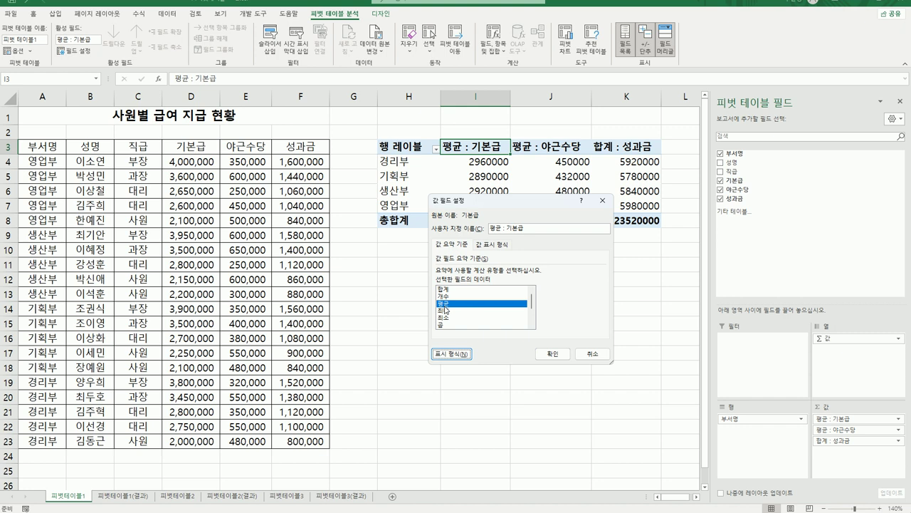
left_click(552, 355)
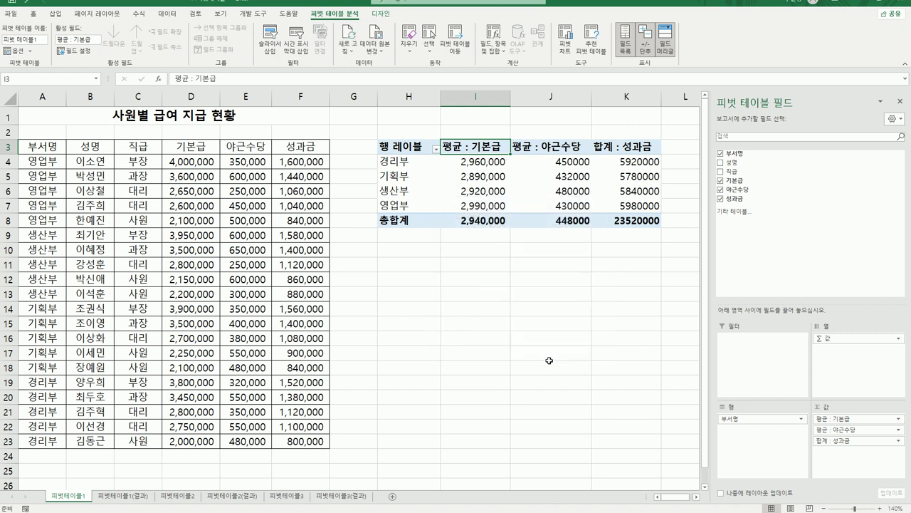
- Format the 평균 : 야근수당 value field with the number category (숫자) and the 1000 separator
left_click(546, 146)
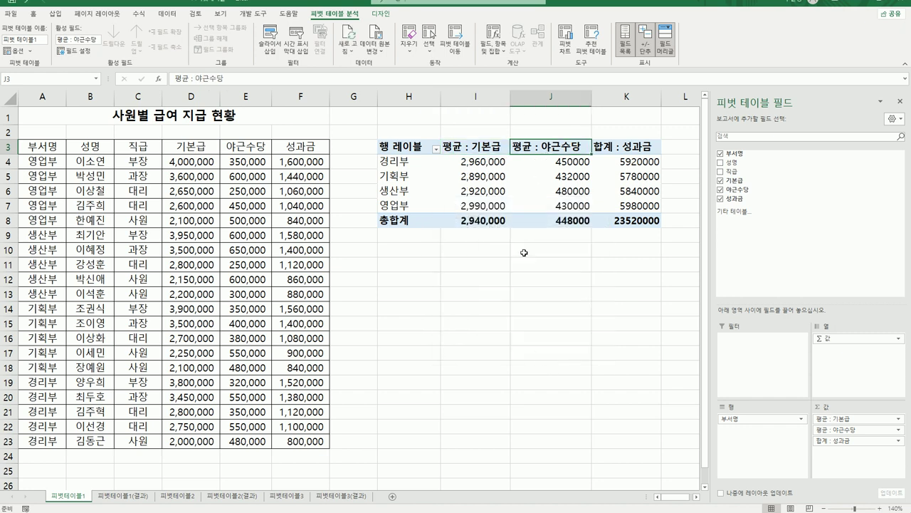
right_click(534, 147)
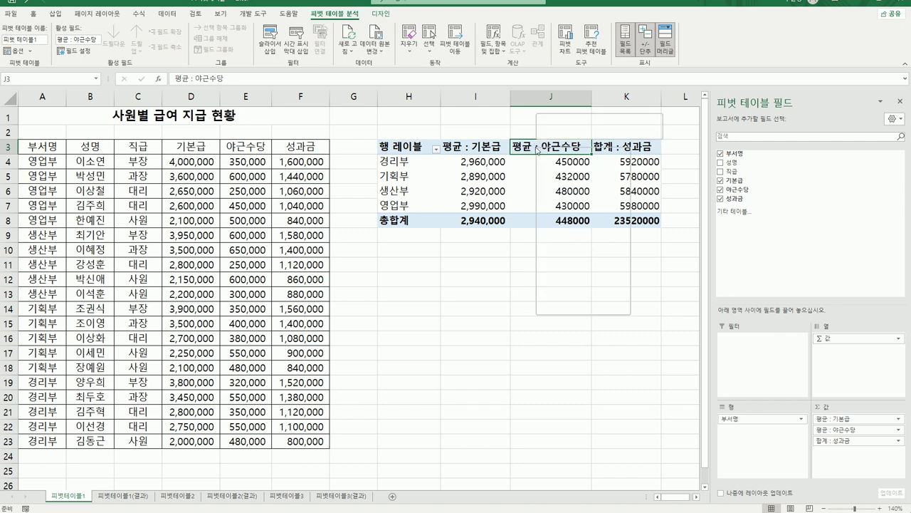
left_click(554, 300)
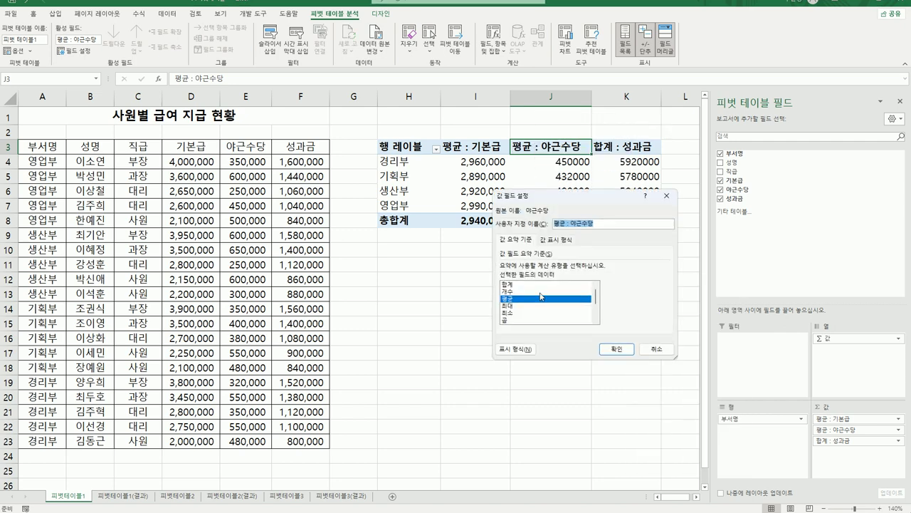
left_click_drag(560, 201, 296, 173)
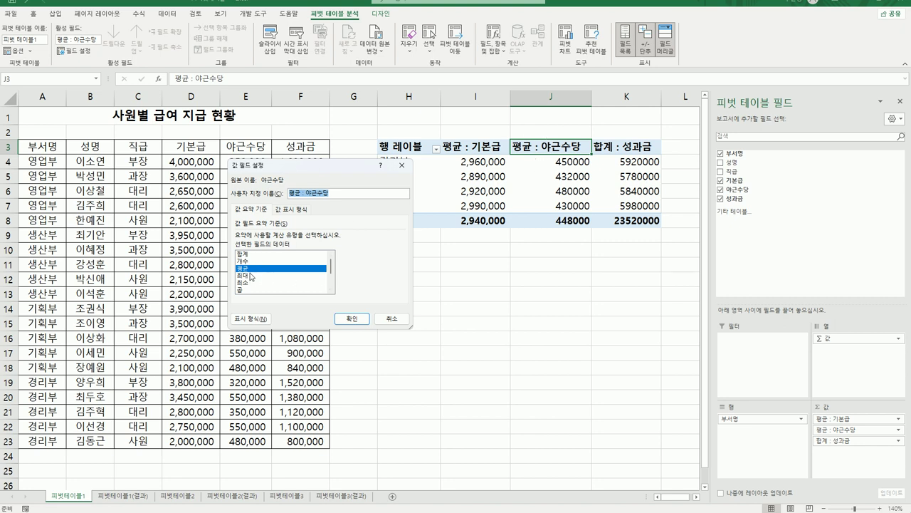
left_click(250, 318)
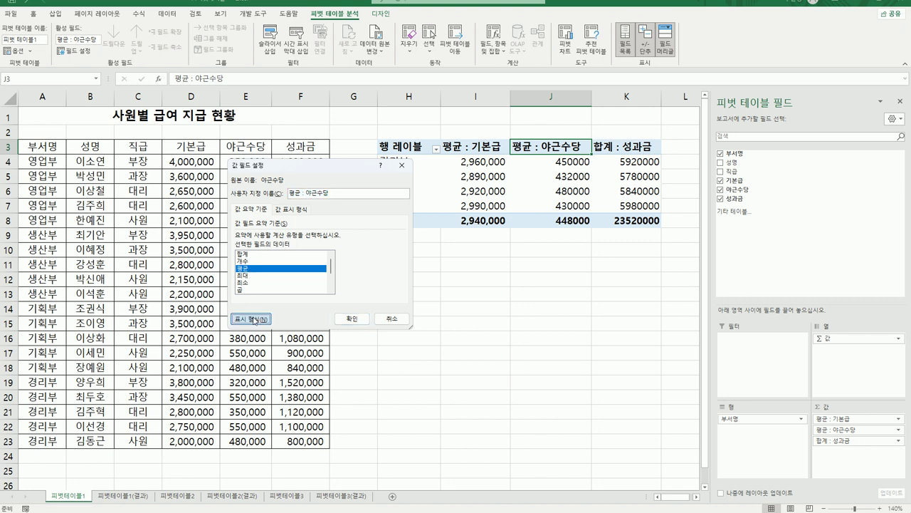
left_click(471, 197)
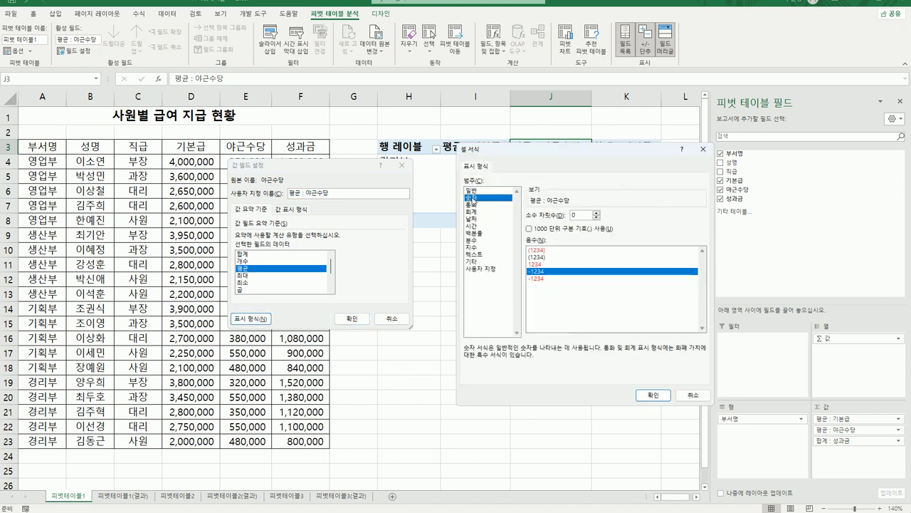
left_click(556, 228)
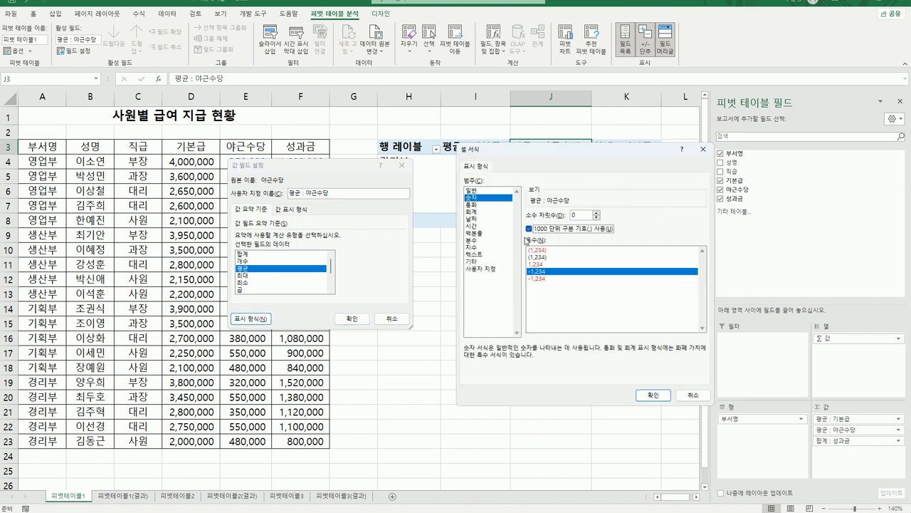
left_click(650, 394)
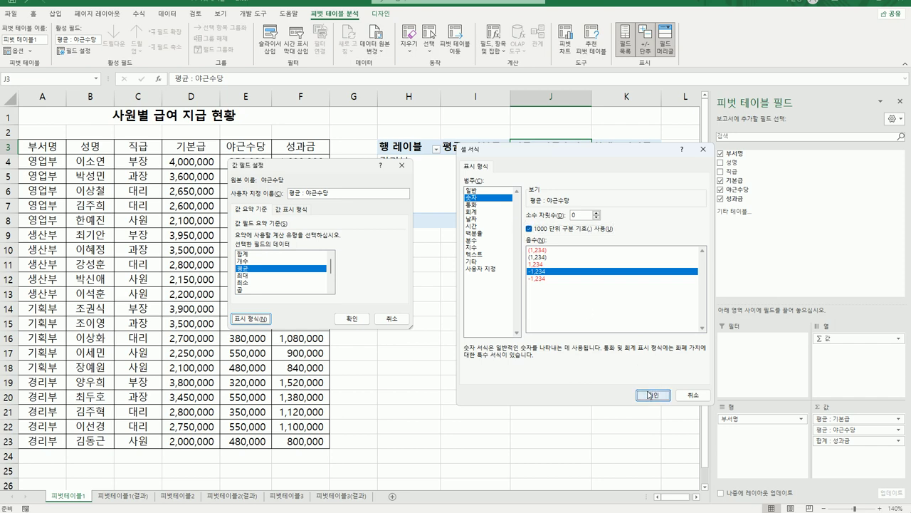
left_click(356, 320)
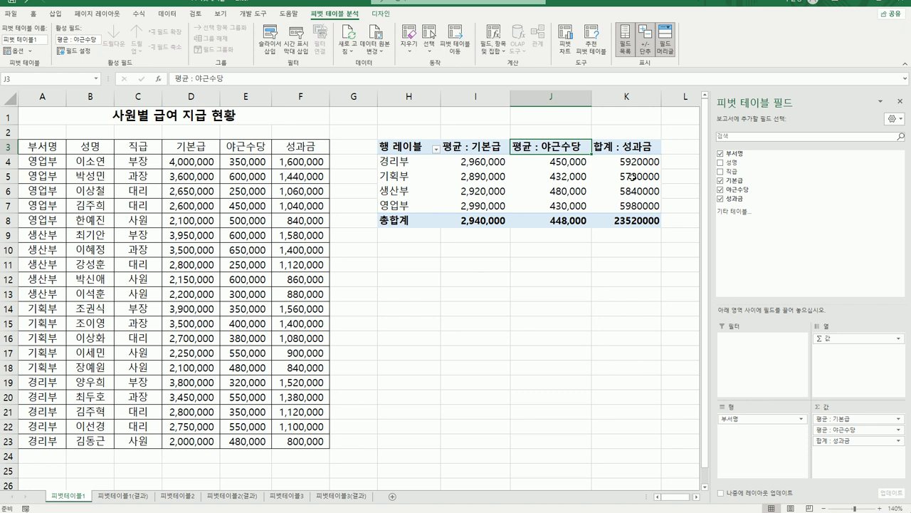
- Summarize the 성과금 value field by average (평균) and format it as a number (숫자) with the 1000 separator
key("Right")
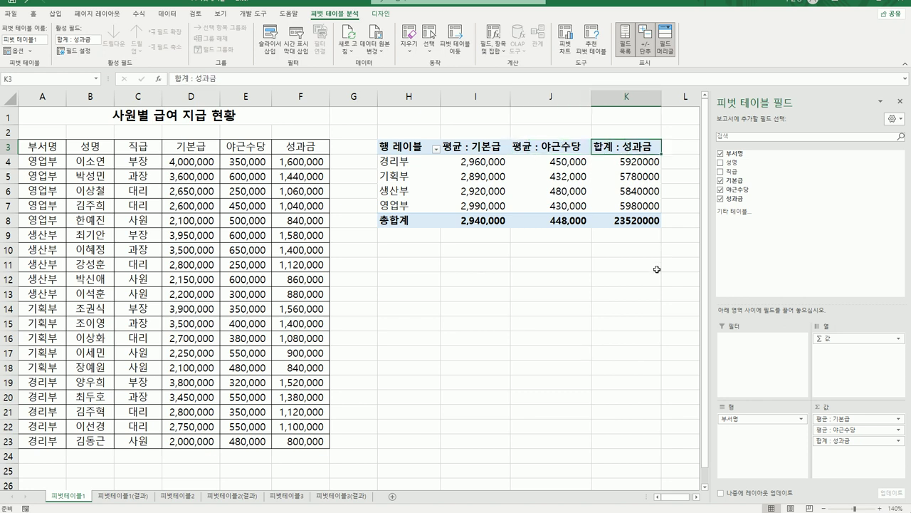
right_click(628, 148)
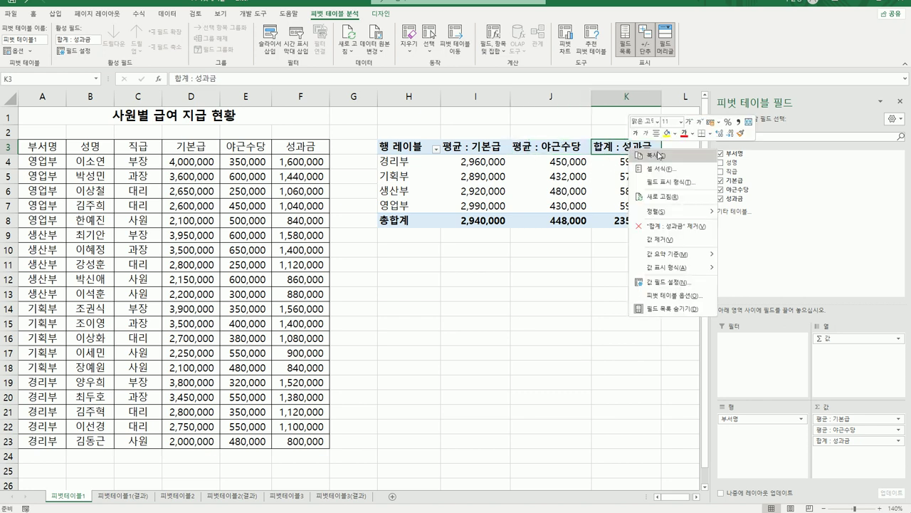
left_click(678, 284)
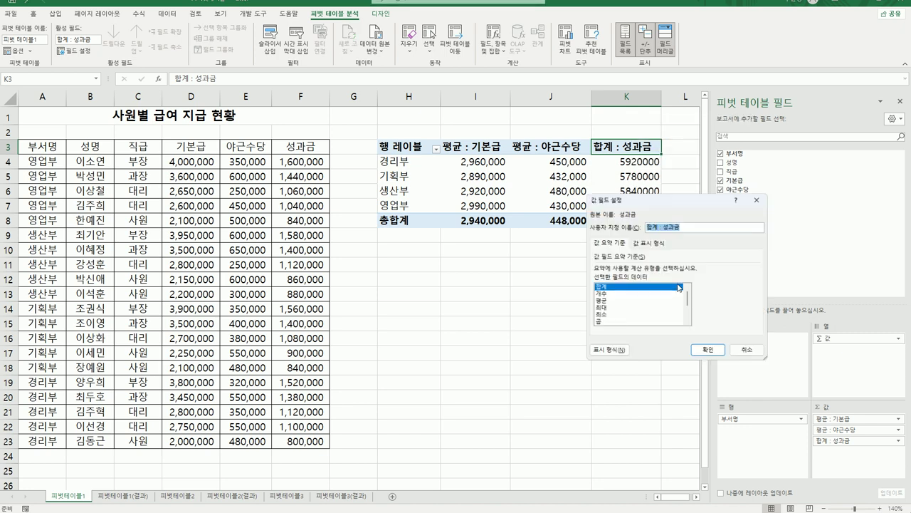
left_click_drag(654, 202, 467, 209)
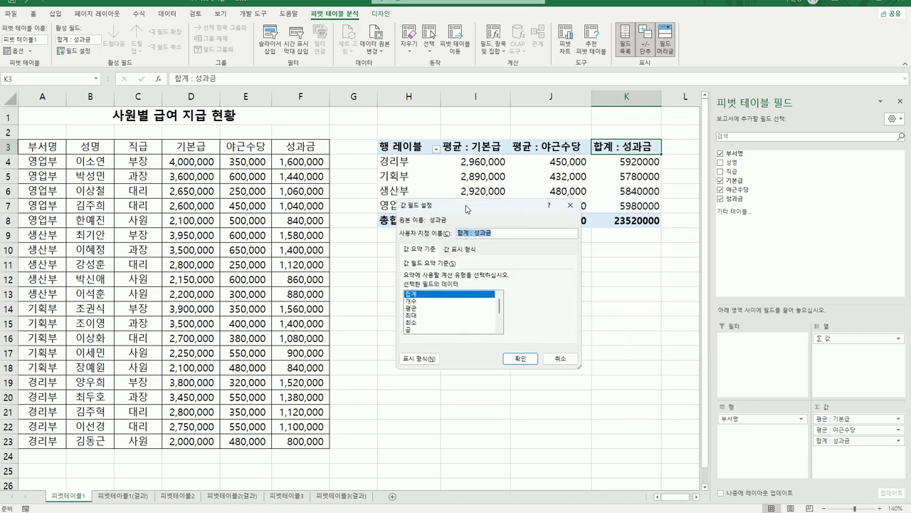
left_click(420, 307)
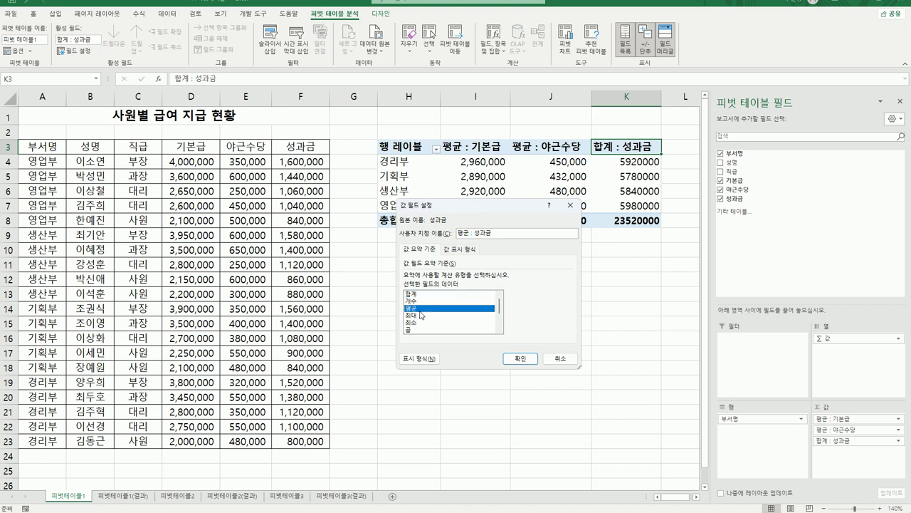
left_click(420, 359)
left_click(569, 201)
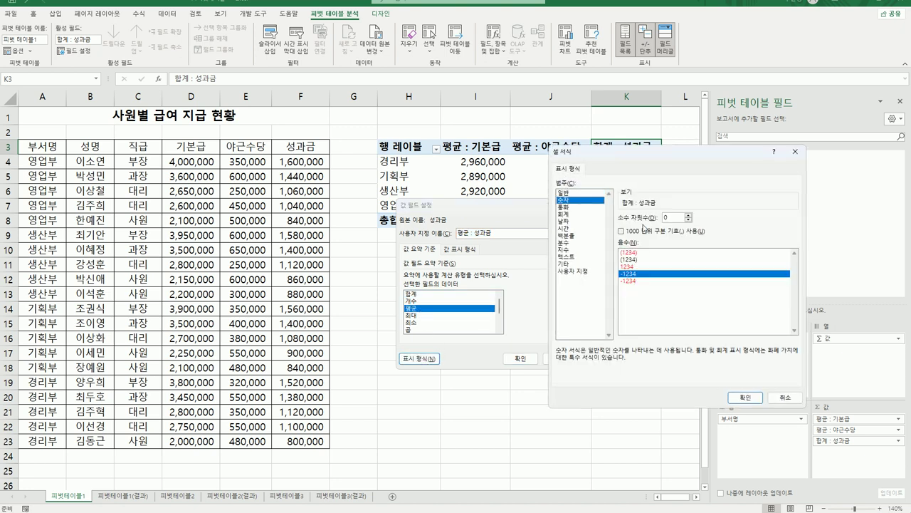
left_click(645, 234)
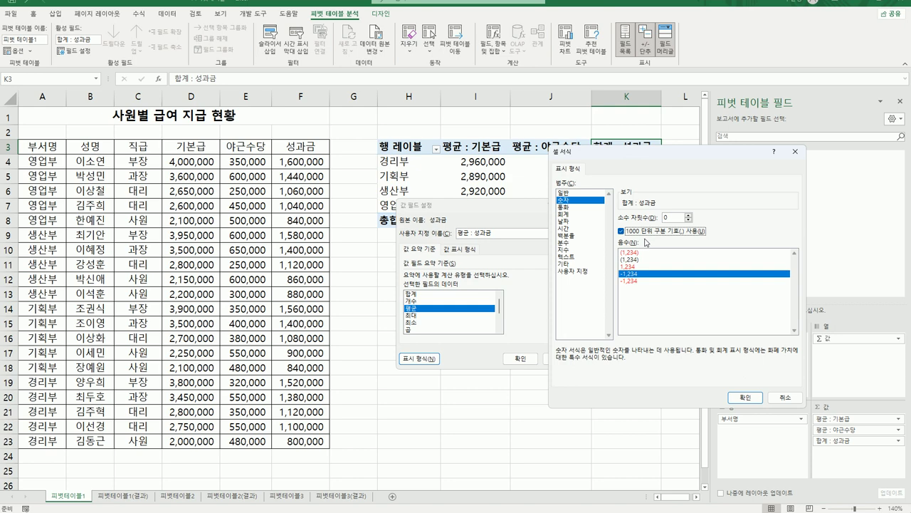
left_click(745, 397)
left_click(520, 358)
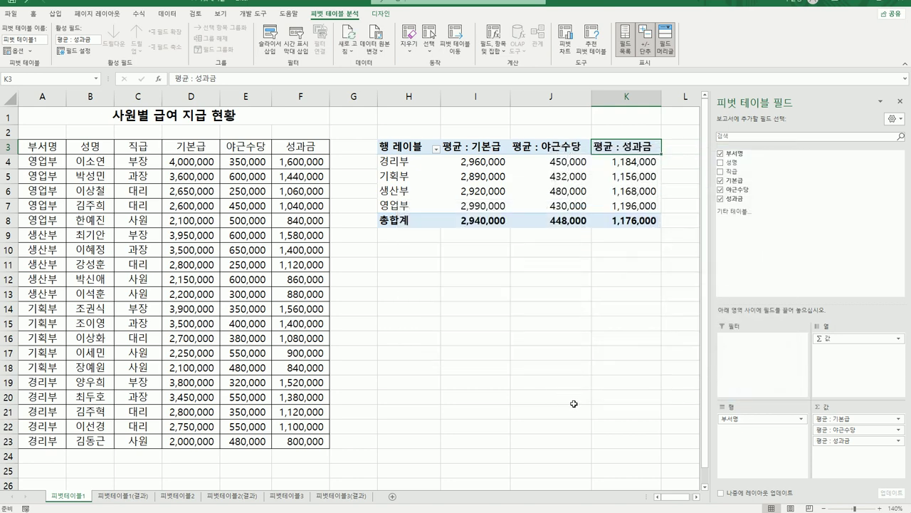
left_click(574, 405)
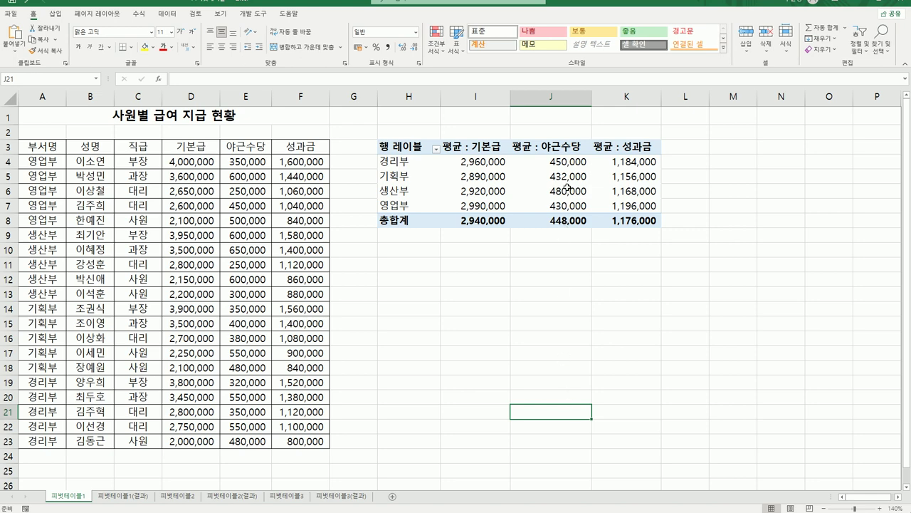
- Apply the blue style from the second row of the medium (중간) group to the PivotTable and compare it with the 피벗테이블1(결과) sheet
left_click(476, 147)
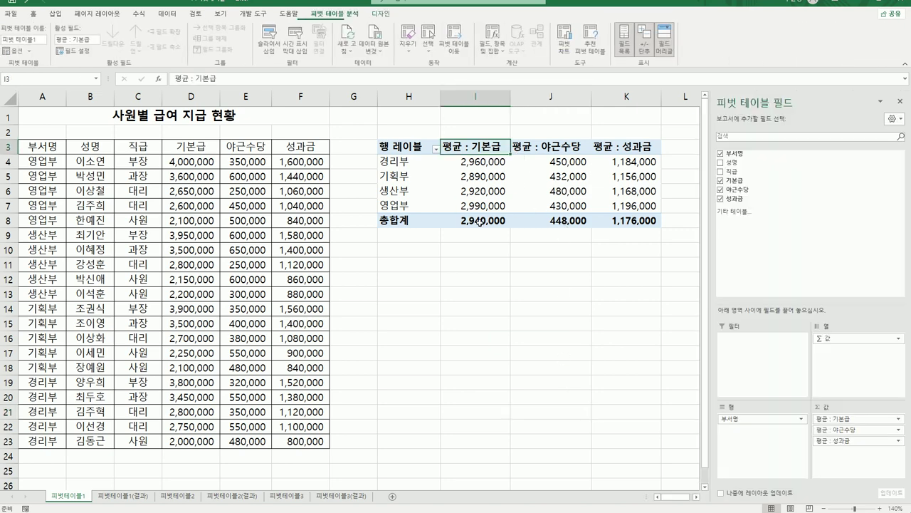
left_click(536, 194)
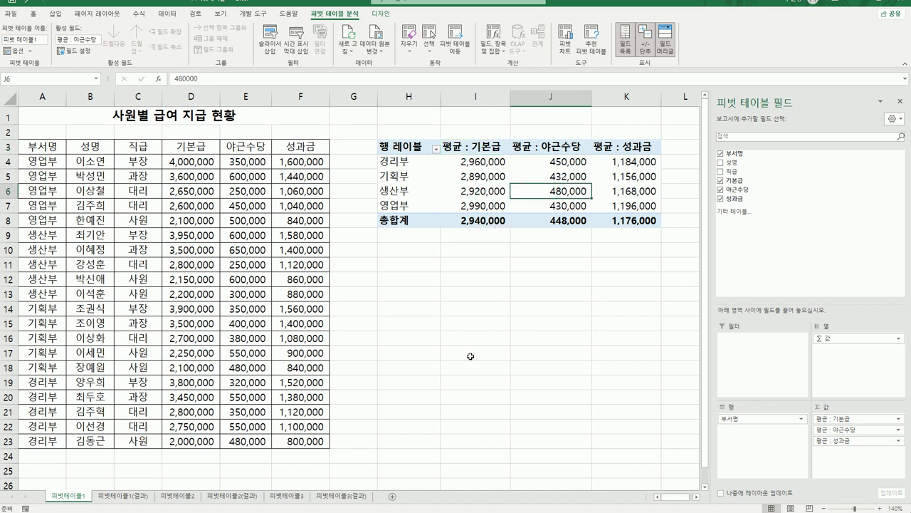
left_click(381, 13)
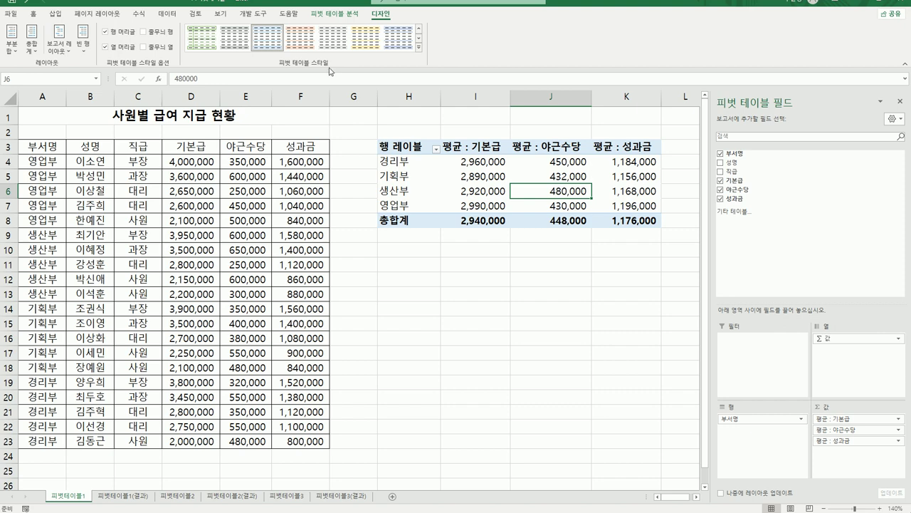
left_click(419, 50)
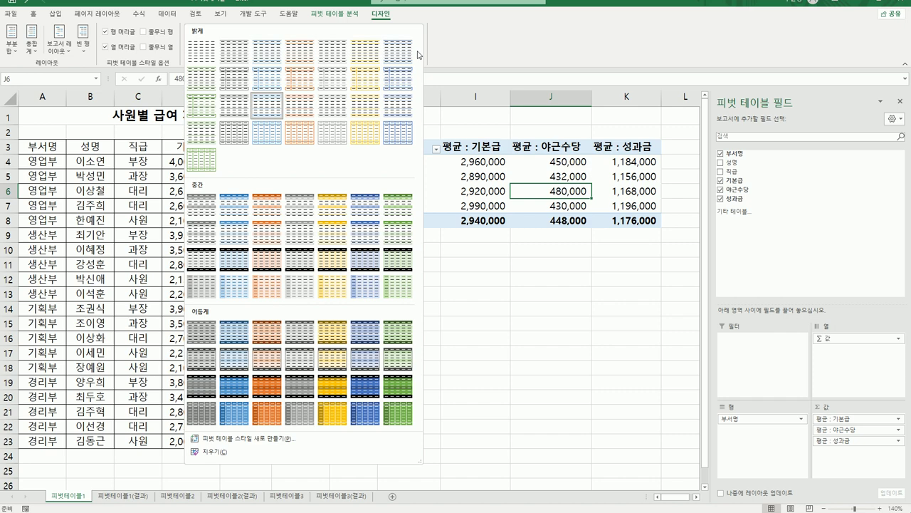
left_click(242, 238)
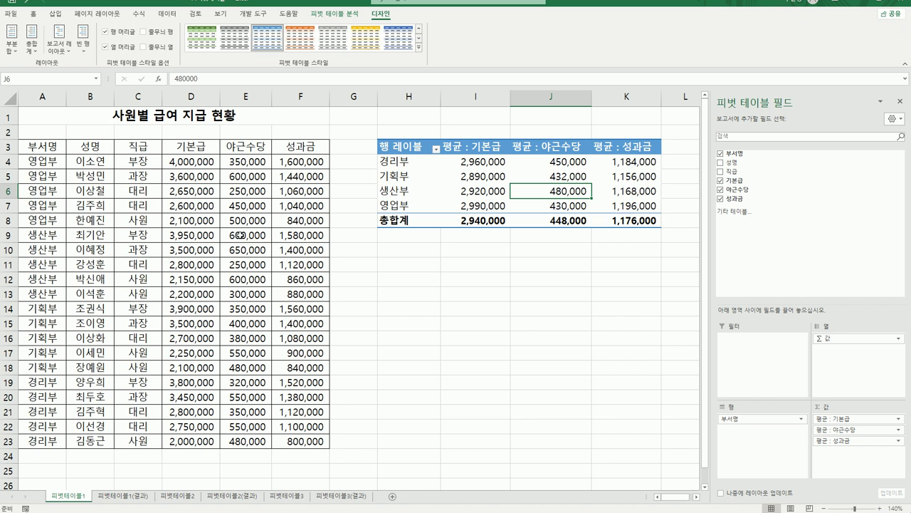
left_click(555, 339)
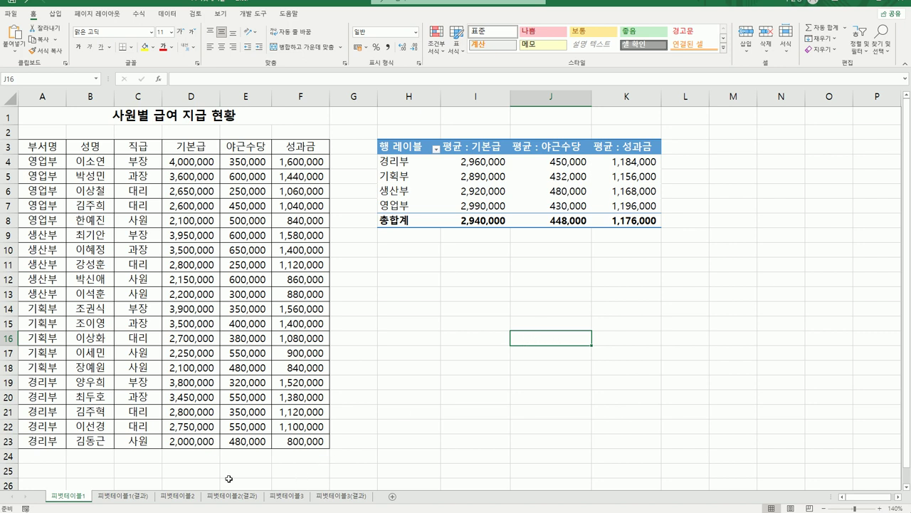
left_click(115, 496)
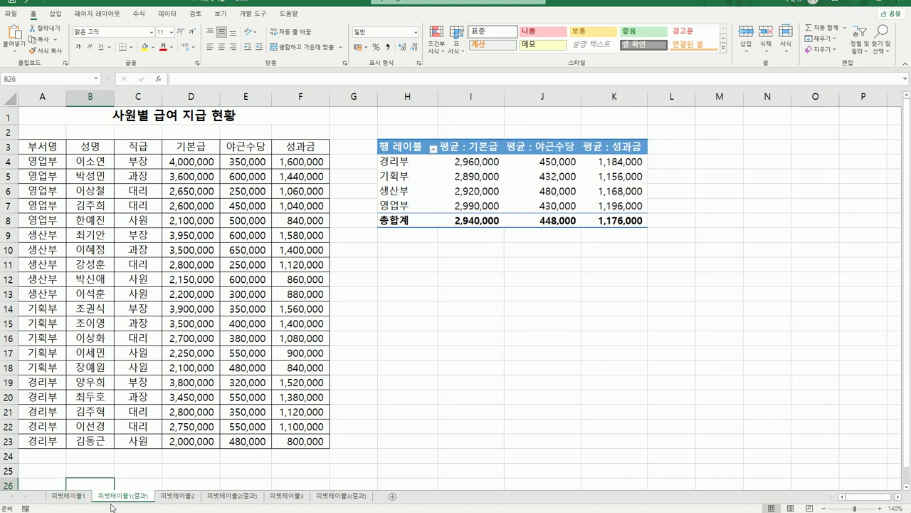
- Switch to the 피벗테이블2 sheet and examine the column headers of the 고객 예금 현황 table
left_click(178, 496)
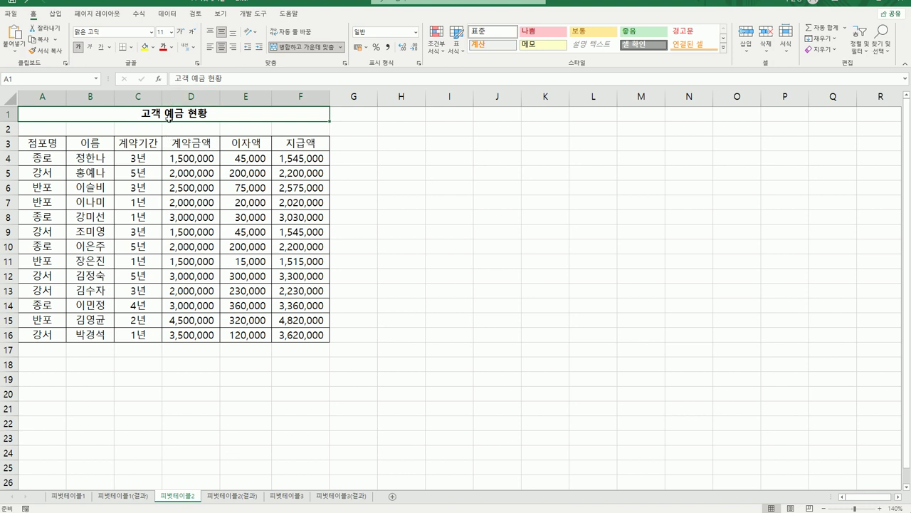
left_click(89, 143)
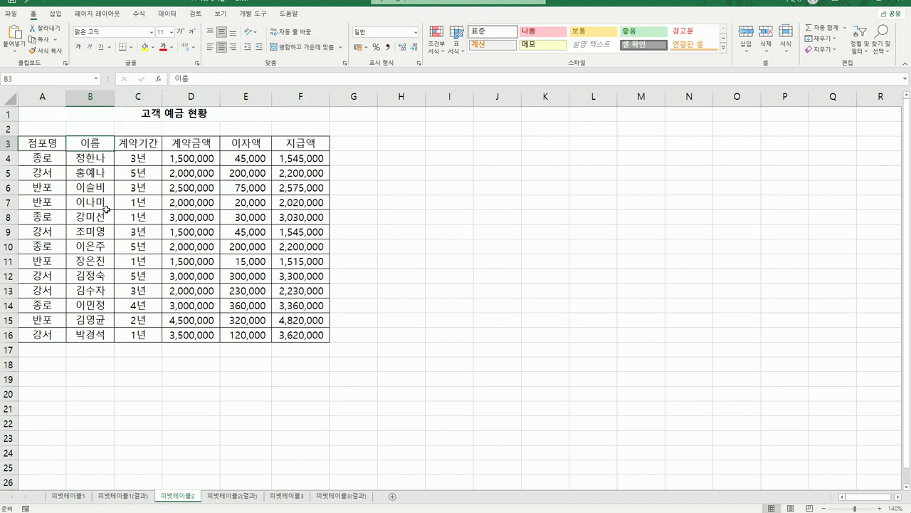
left_click(141, 140)
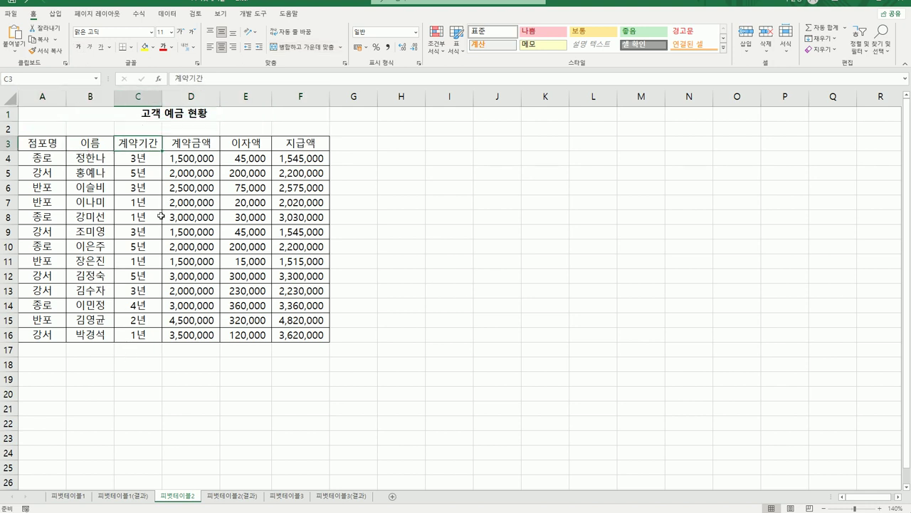
left_click(54, 145)
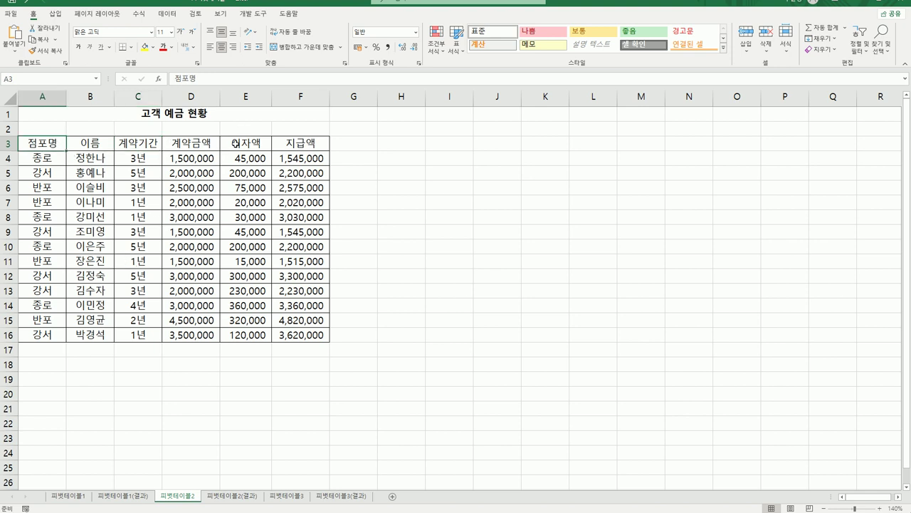
left_click(293, 145)
left_click(193, 145)
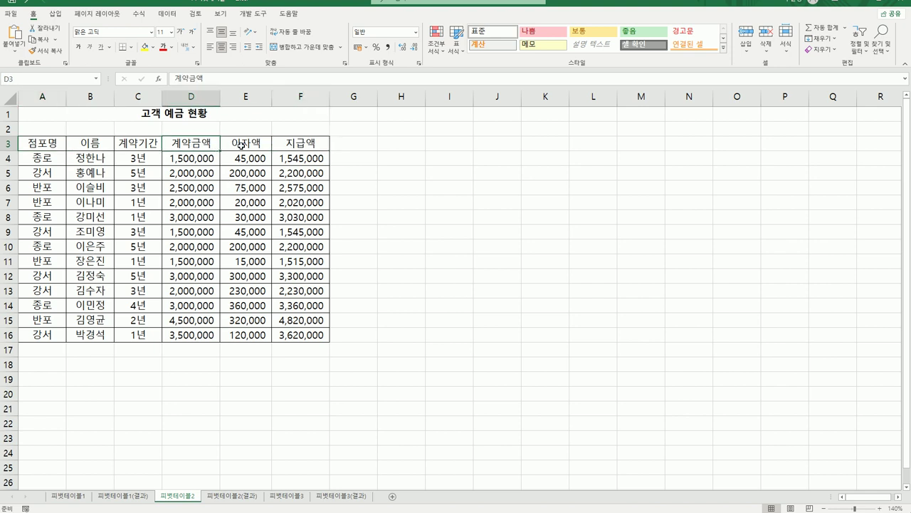
left_click(241, 145)
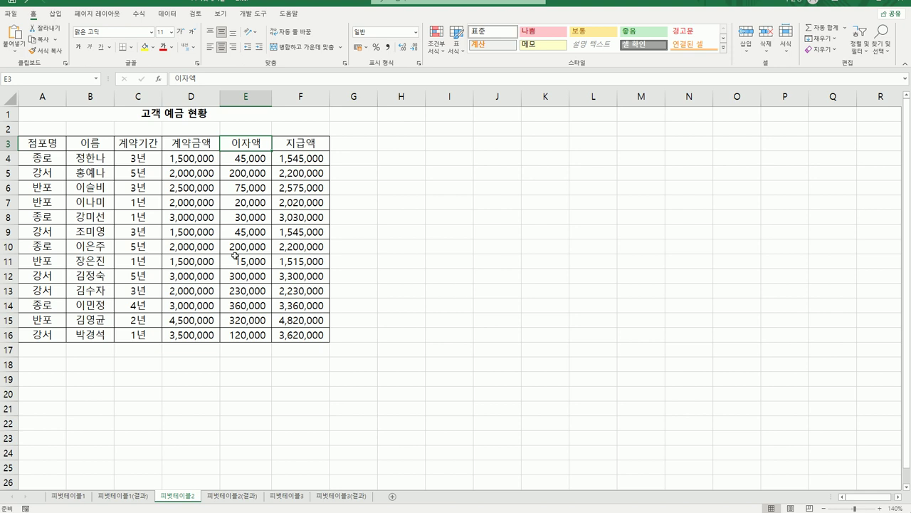
- Create a PivotTable from the deposit data in A3:F16, placed on the existing worksheet at cell H3
left_click(174, 217)
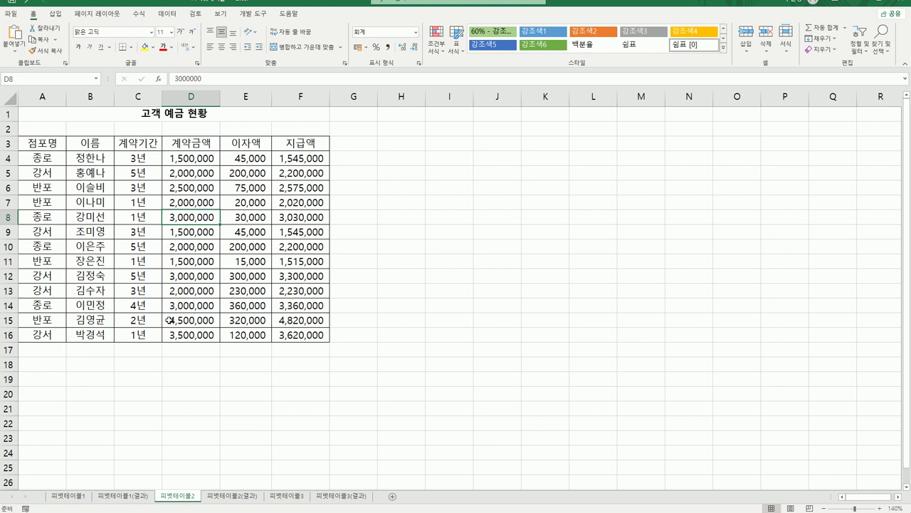
left_click(55, 13)
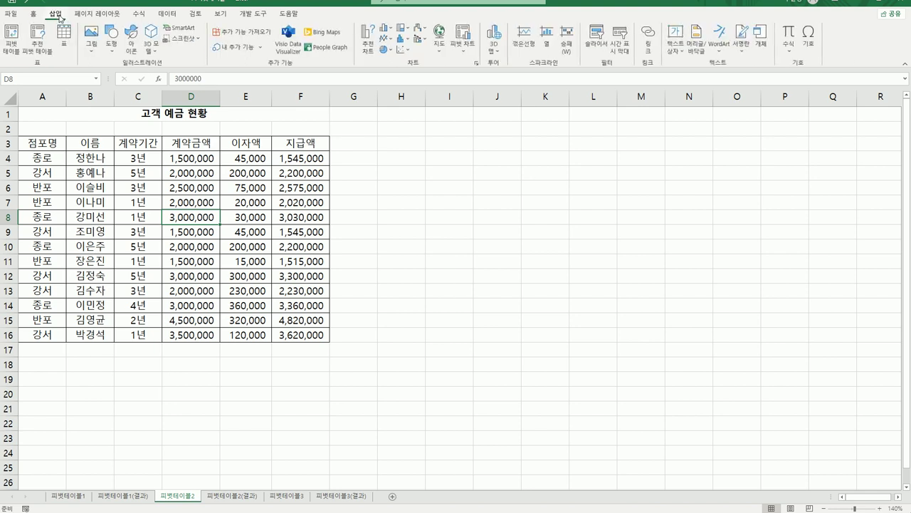
left_click(12, 39)
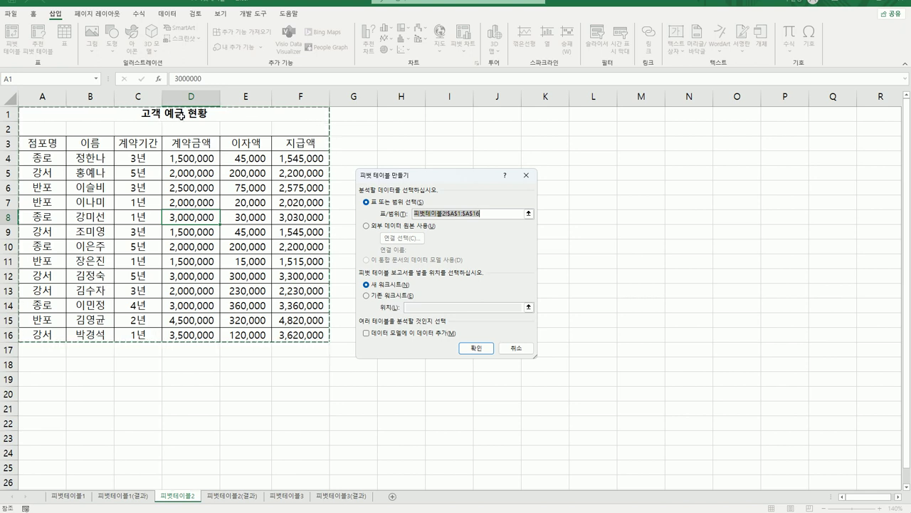
left_click_drag(52, 143, 284, 334)
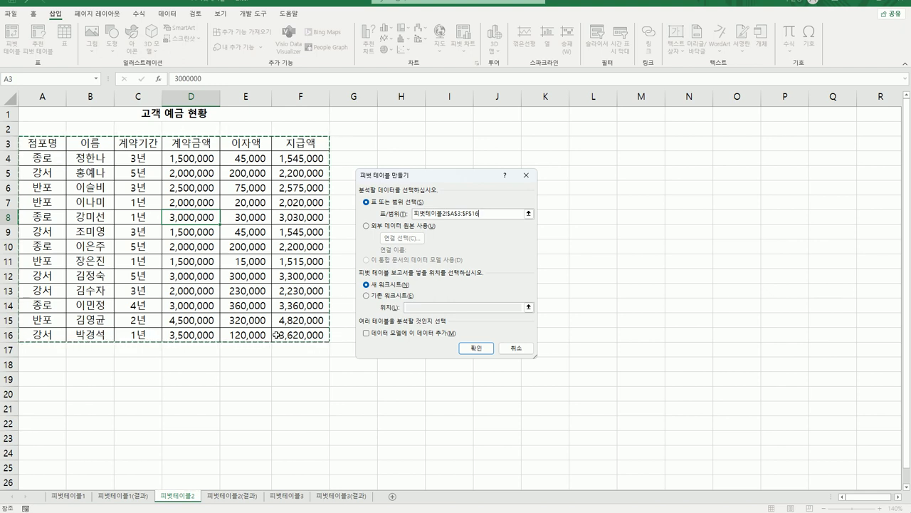
left_click(387, 295)
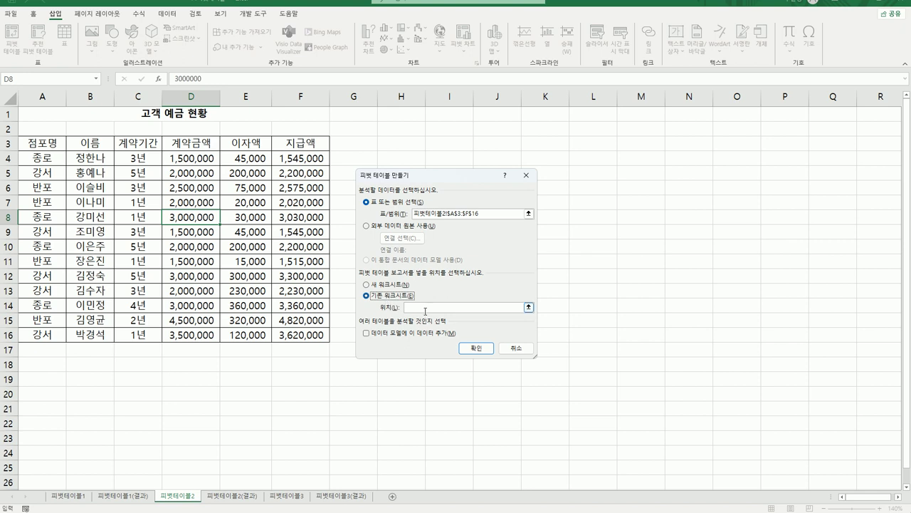
left_click(427, 307)
left_click(400, 147)
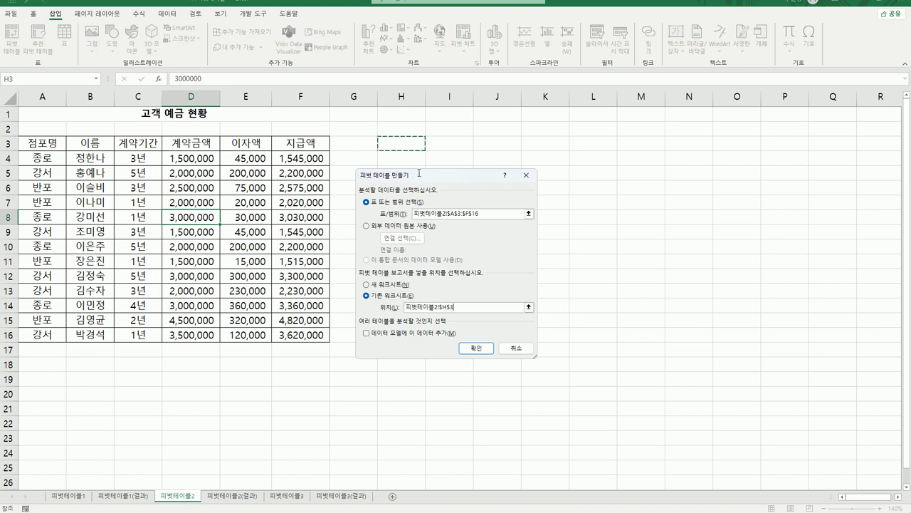
left_click(476, 348)
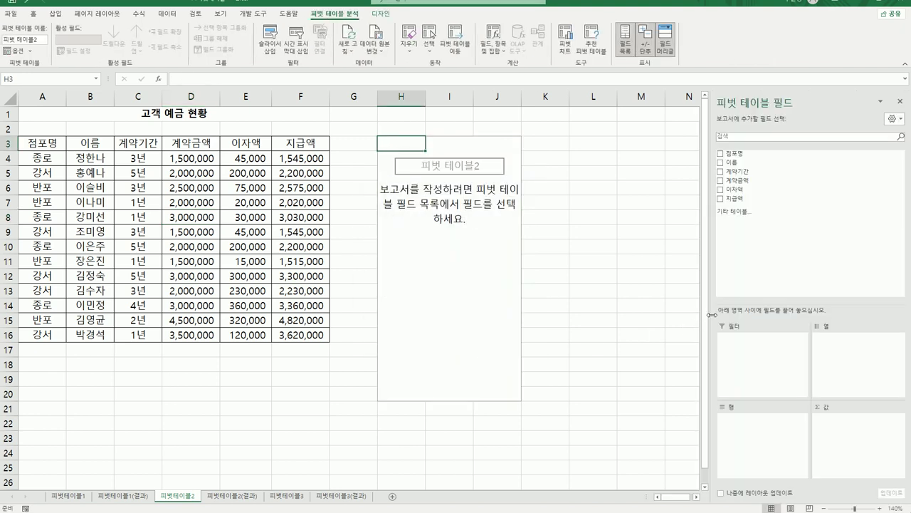
- Lay out the PivotTable with 이름 as the filter, 계약기간 as rows and 점포명 as columns
left_click_drag(710, 316, 611, 311)
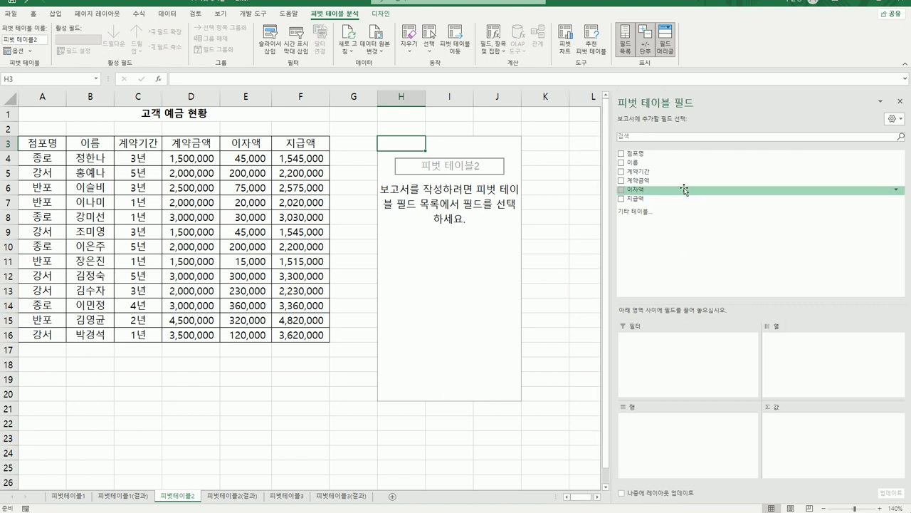
left_click_drag(653, 164, 677, 356)
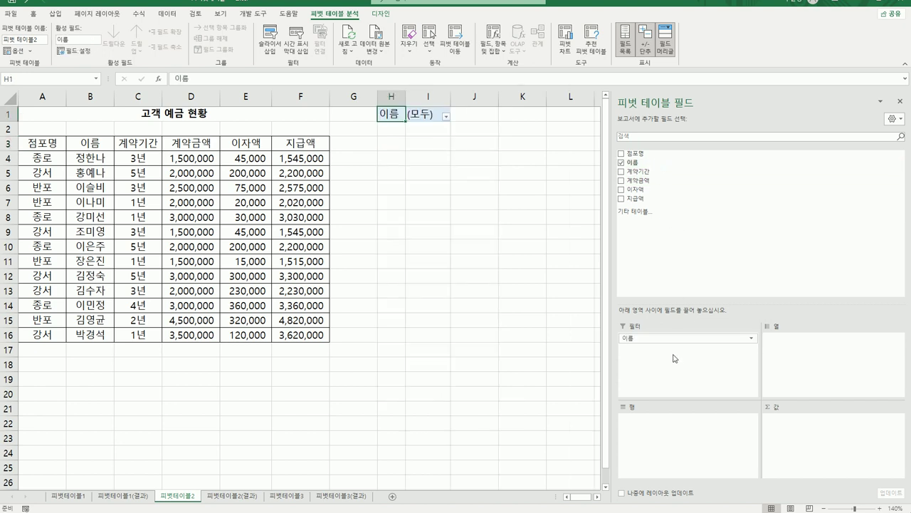
left_click_drag(646, 177, 692, 452)
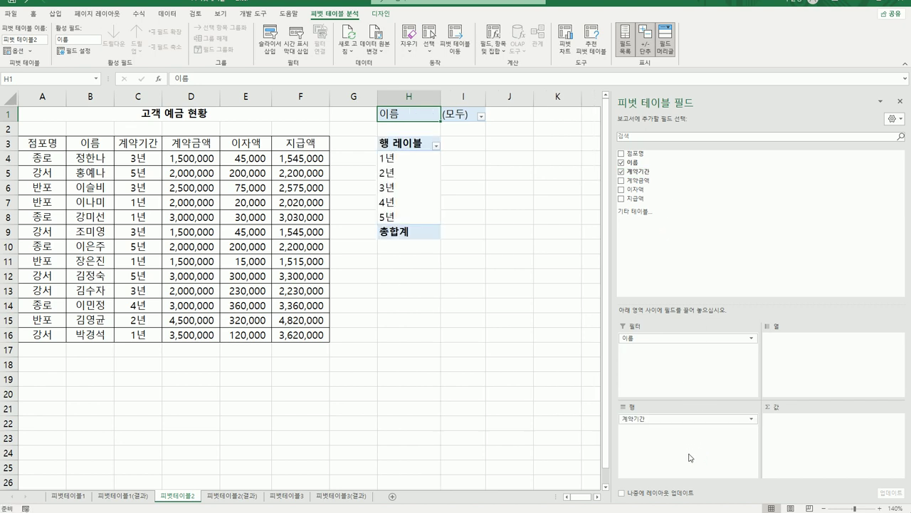
left_click_drag(637, 153, 781, 376)
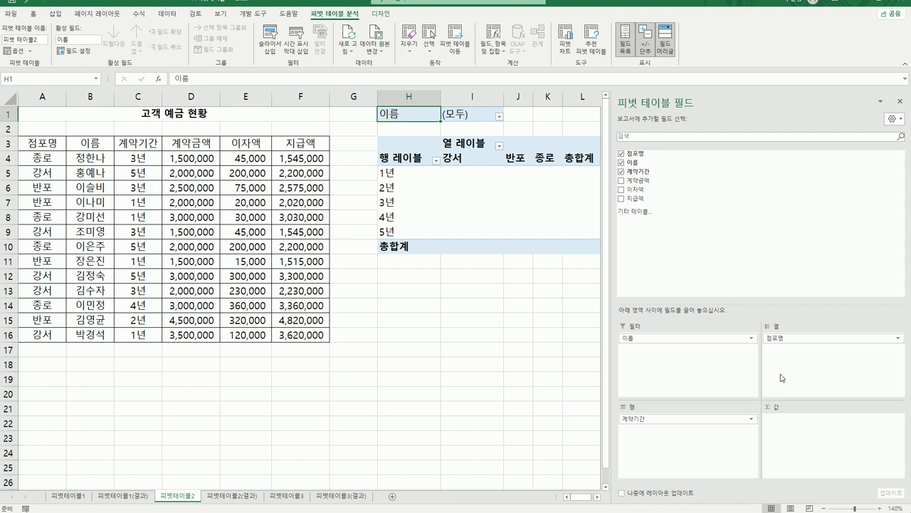
- Add 계약금액 and 이자액 to the PivotTable as value fields
left_click_drag(674, 181, 789, 434)
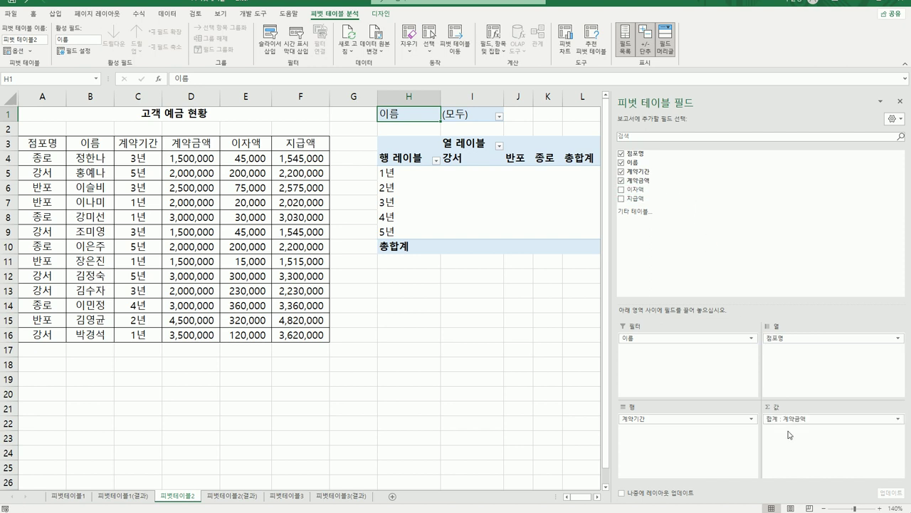
left_click_drag(656, 196, 806, 462)
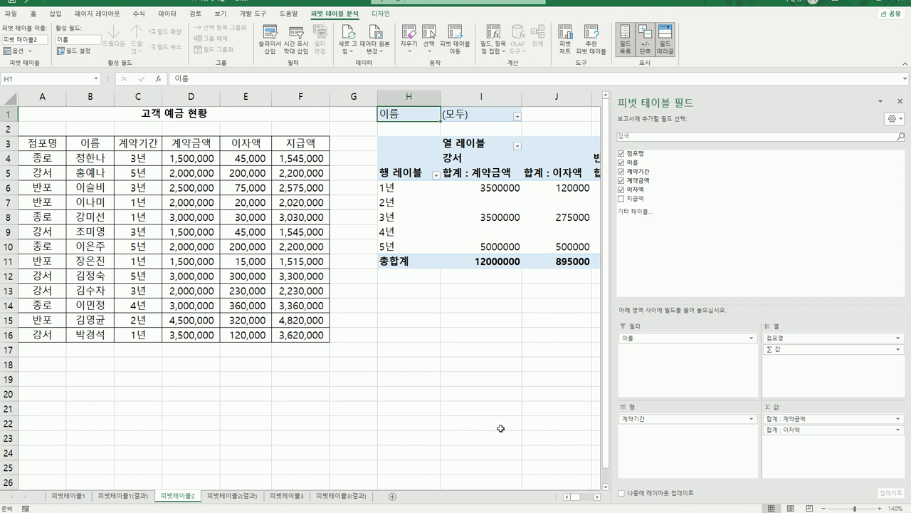
left_click(519, 364)
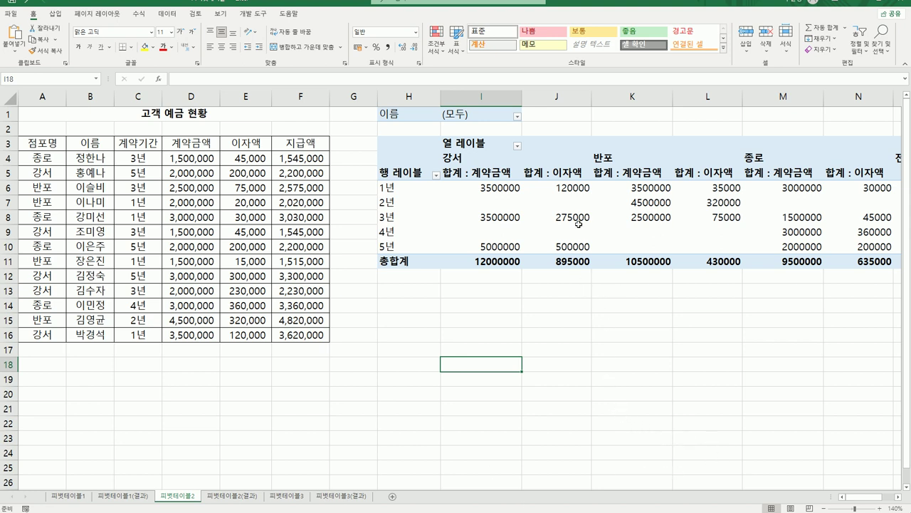
- Set the 계약금액 value field to be summarized by average (평균)
left_click(477, 176)
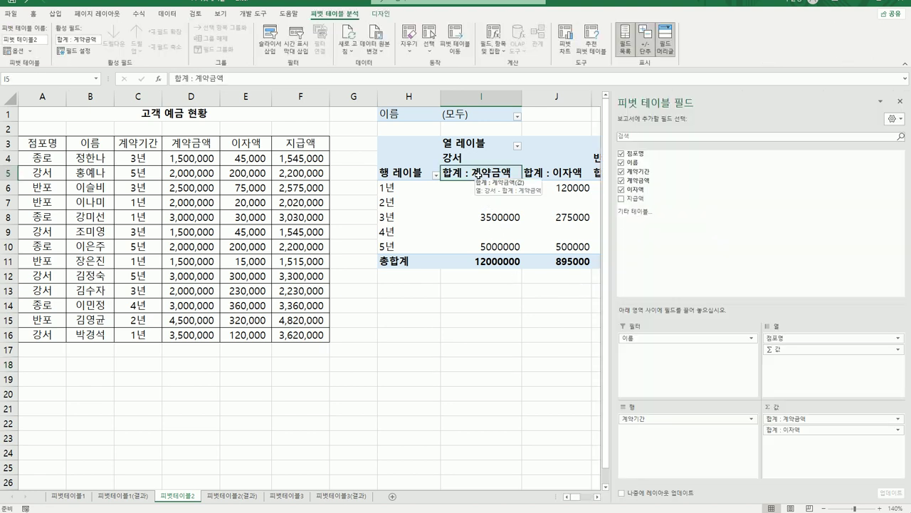
right_click(479, 176)
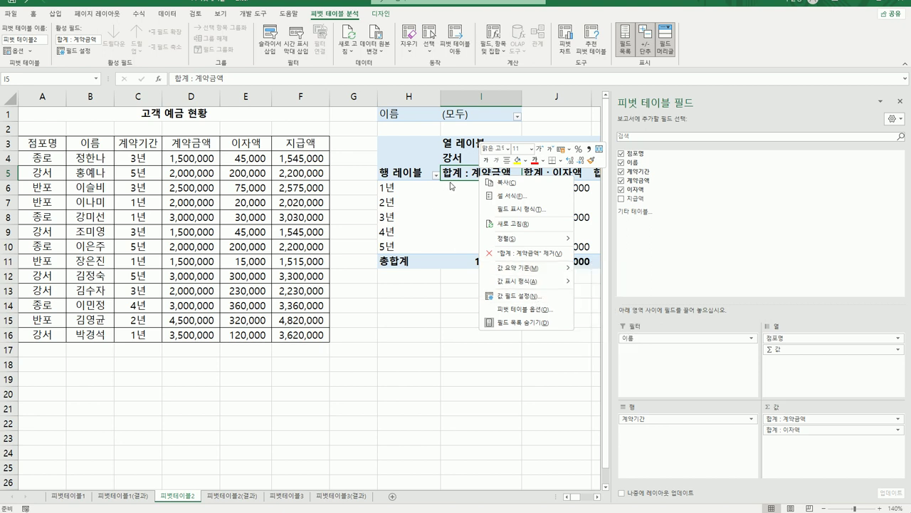
left_click(455, 173)
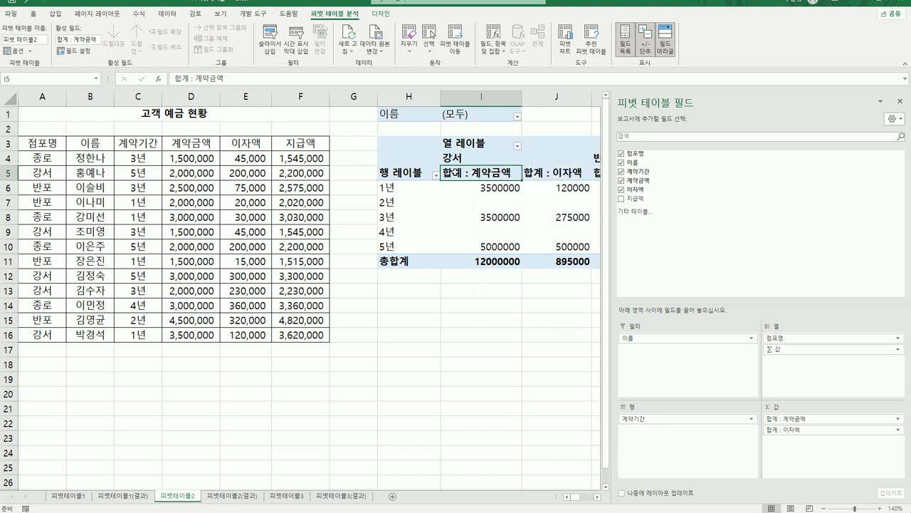
right_click(456, 172)
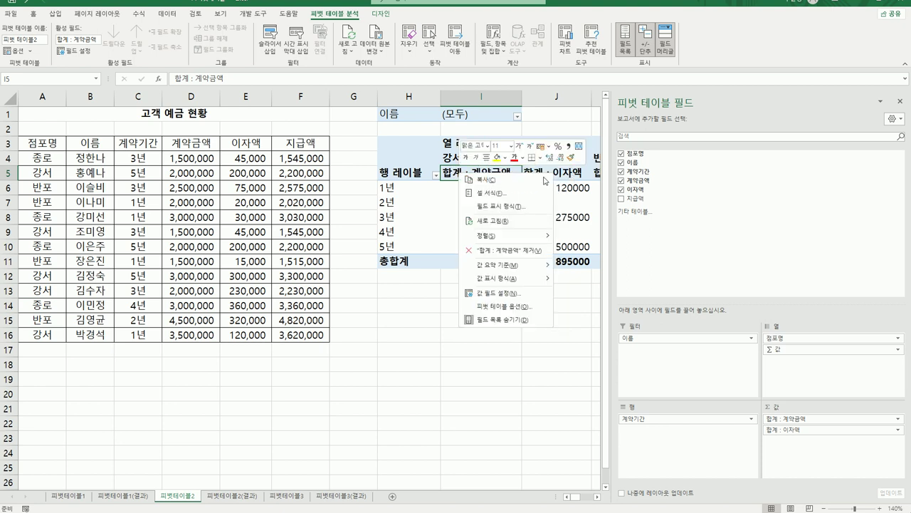
left_click(530, 293)
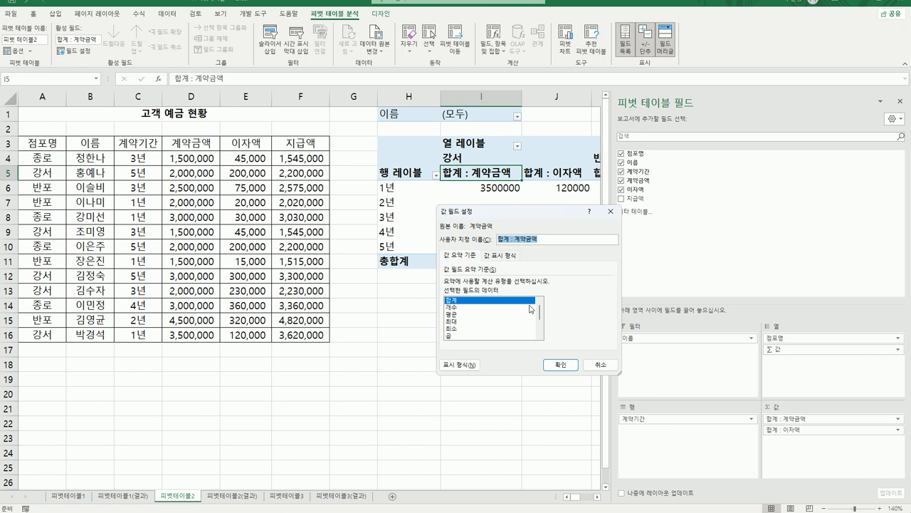
left_click(480, 315)
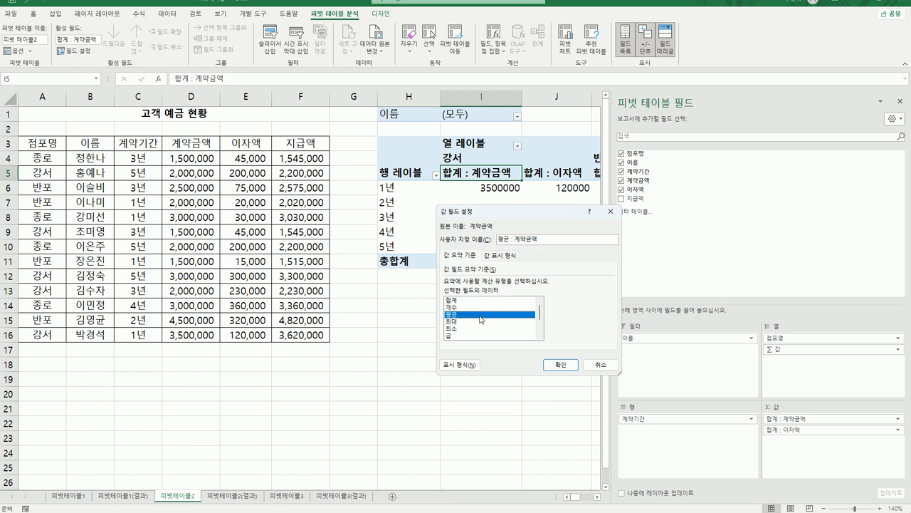
- Format the 평균 : 계약금액 value field with the number category (숫자) and the 1000 separator
left_click(464, 366)
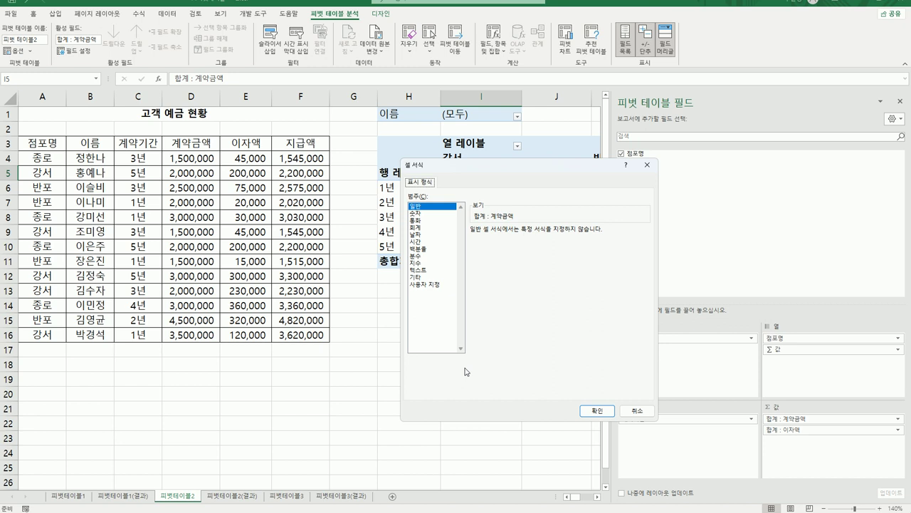
left_click(433, 213)
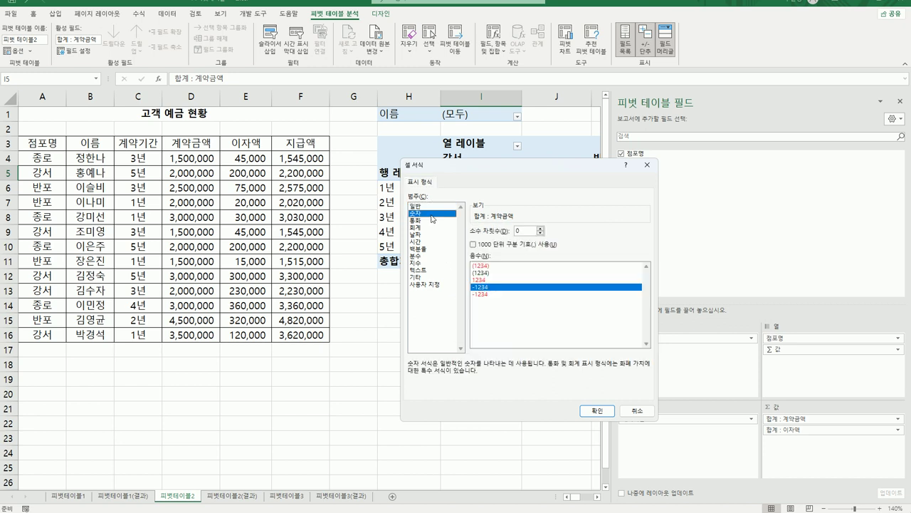
left_click(493, 245)
left_click(598, 412)
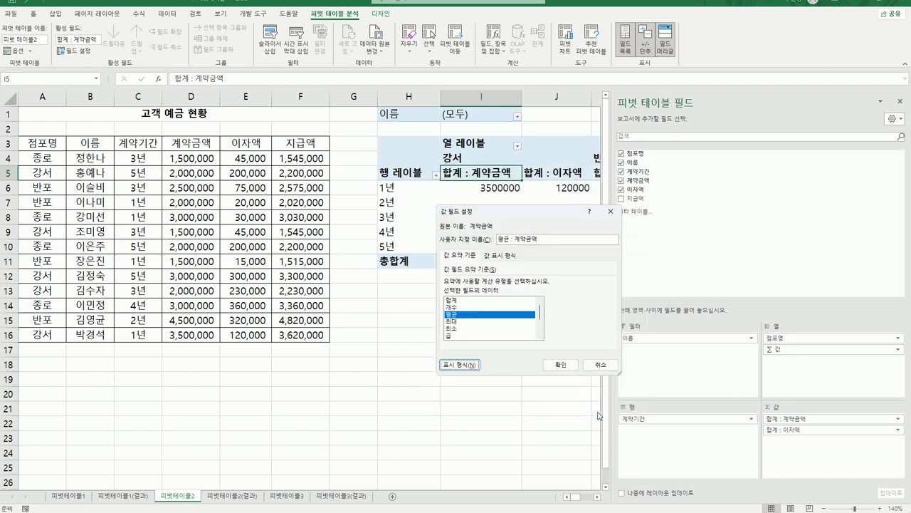
left_click(561, 365)
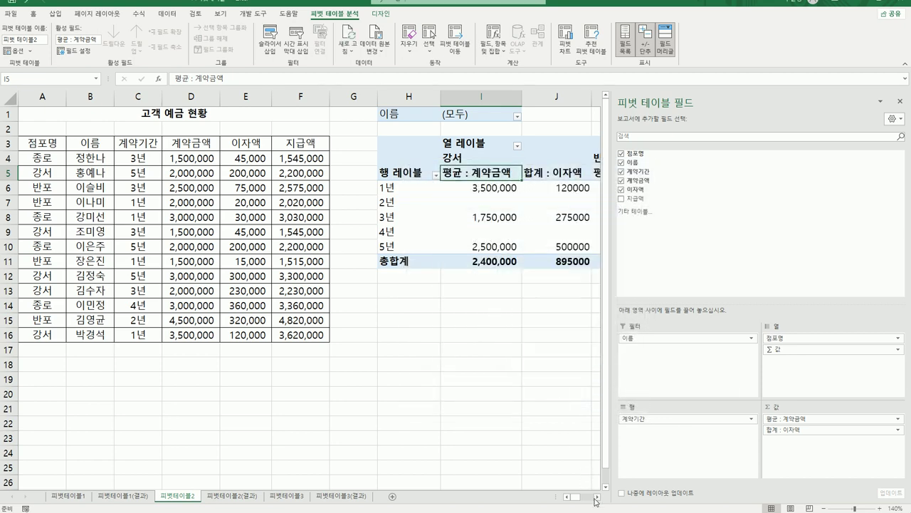
- Set the 이자액 value field to be summarized by average (평균)
left_click(596, 498)
left_click(596, 499)
left_click(596, 498)
left_click(596, 498)
left_click(596, 499)
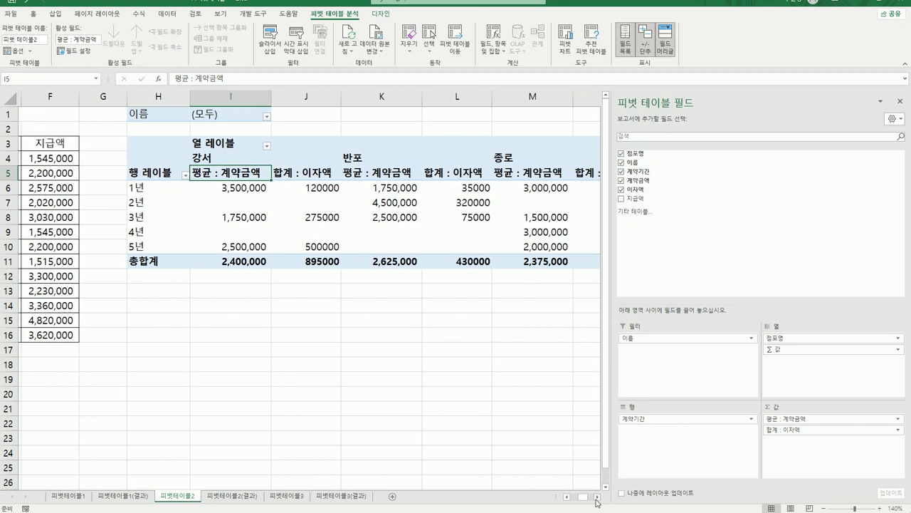
left_click(597, 499)
left_click(253, 173)
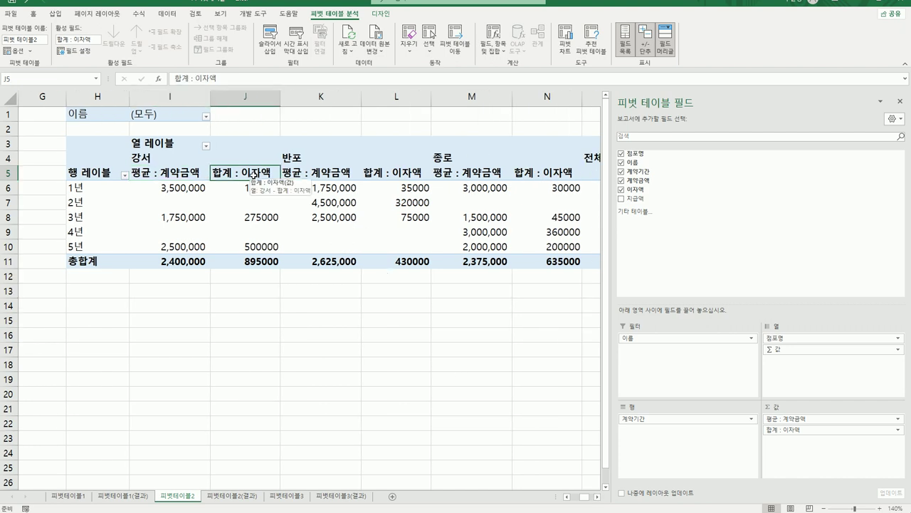
right_click(253, 173)
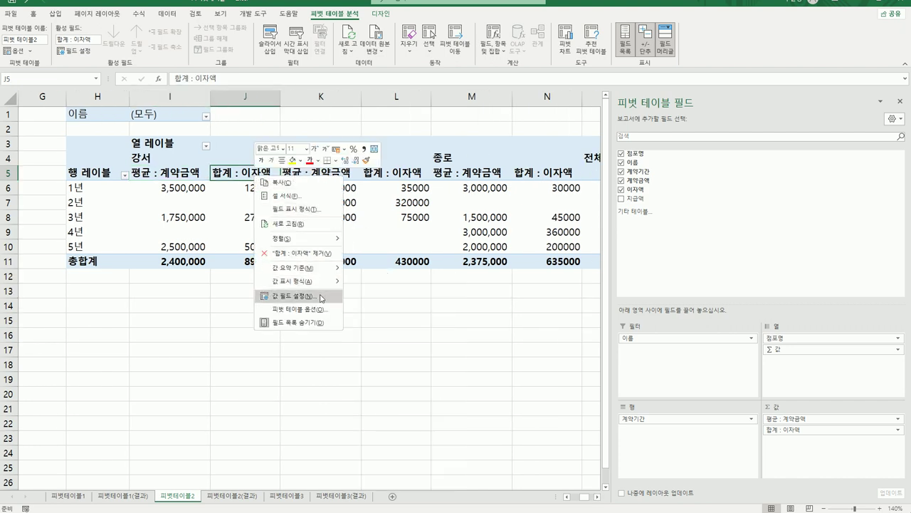
left_click(237, 170)
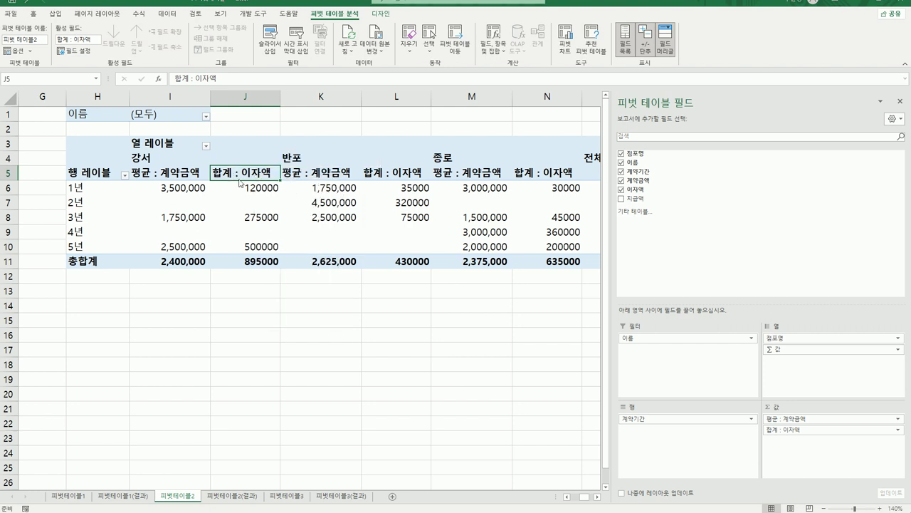
double_click(234, 171)
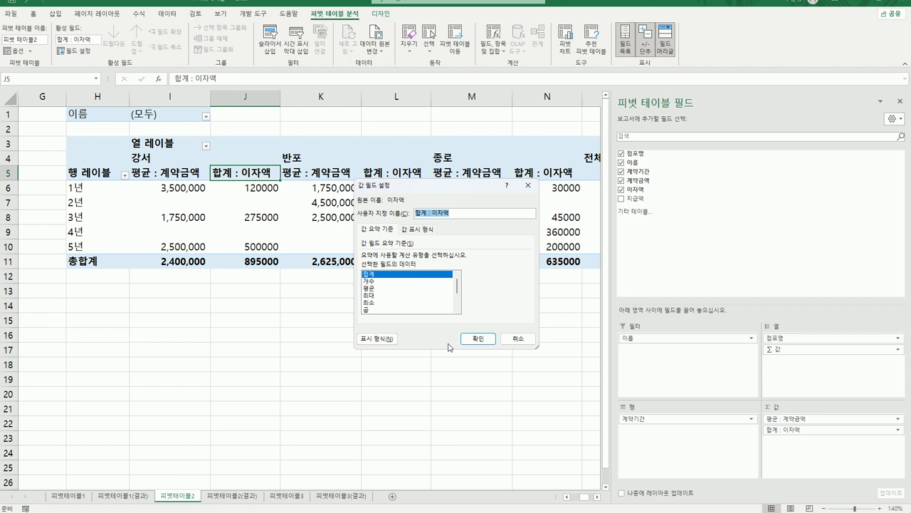
left_click(380, 288)
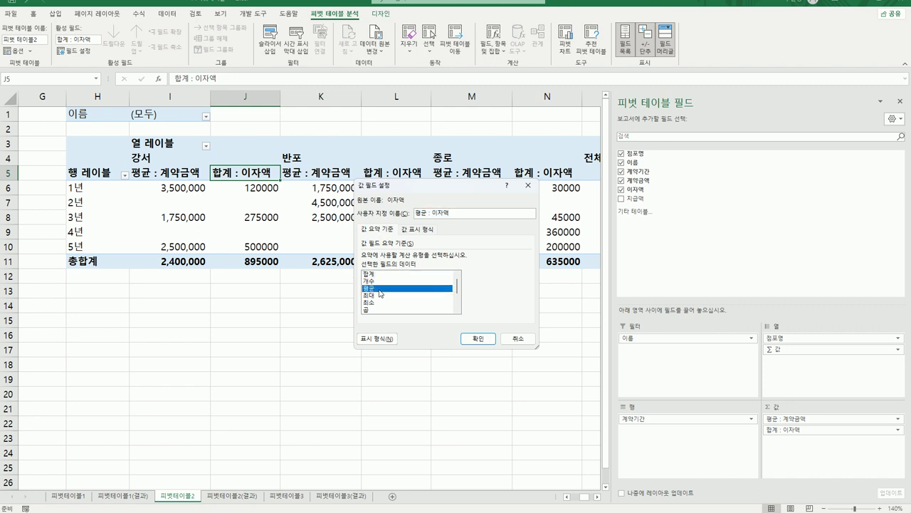
- Format the 평균 : 이자액 value field with the number category (숫자) and the 1000 separator
left_click(384, 339)
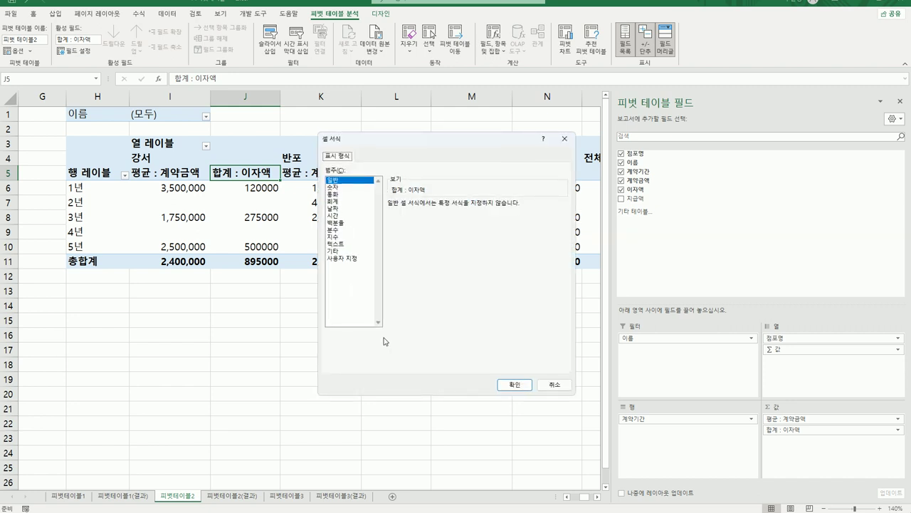
left_click(341, 187)
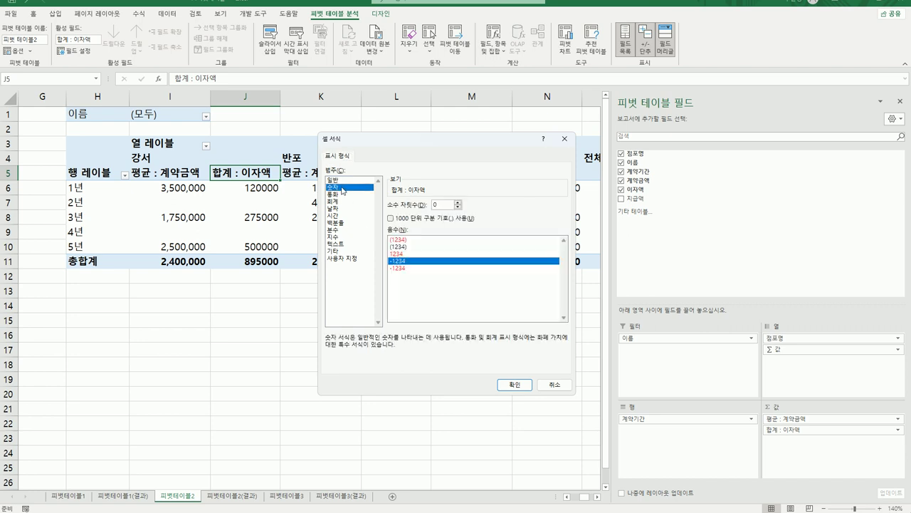
left_click(403, 219)
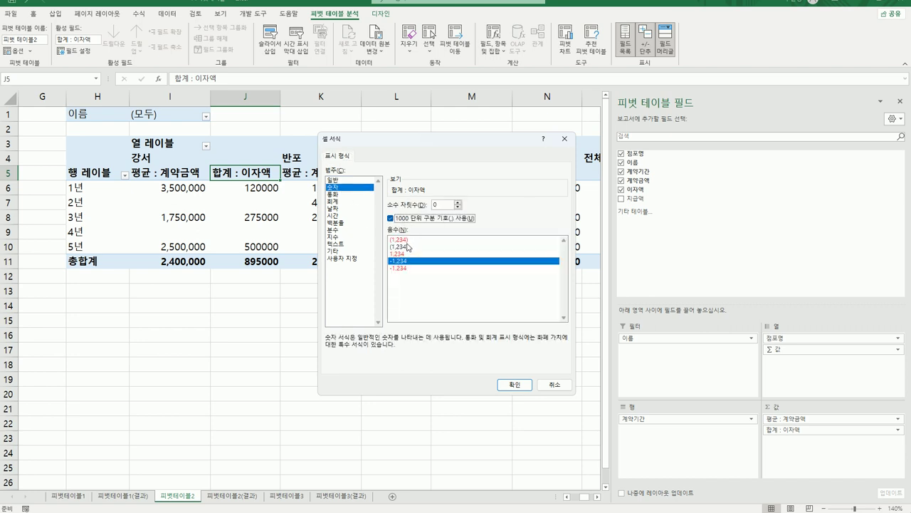
left_click(503, 385)
left_click(480, 340)
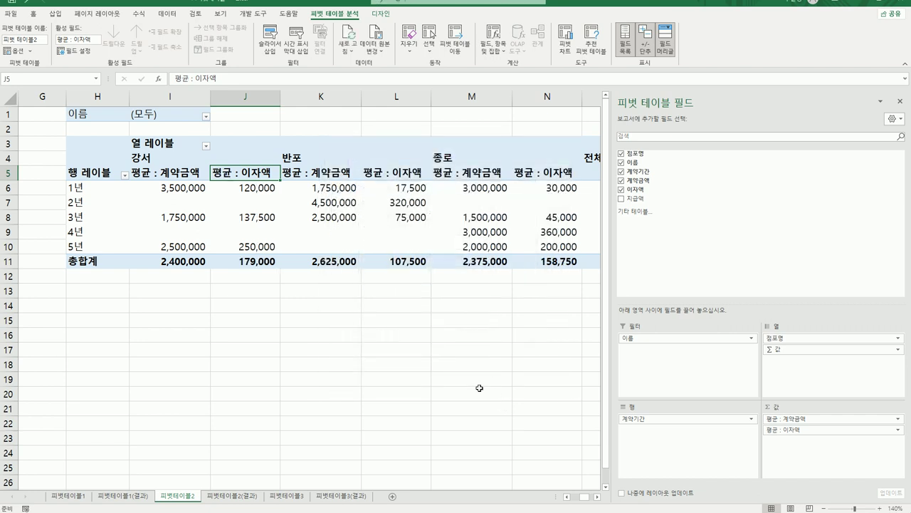
left_click(480, 388)
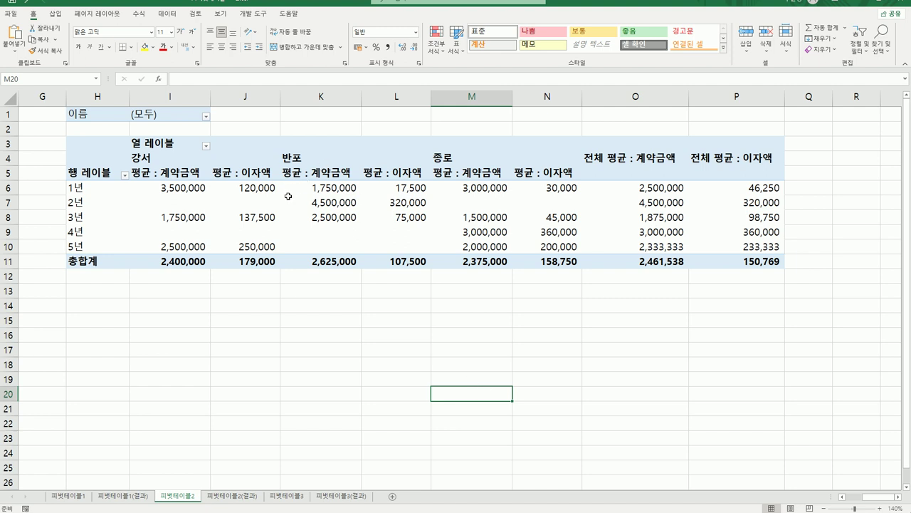
left_click(244, 171)
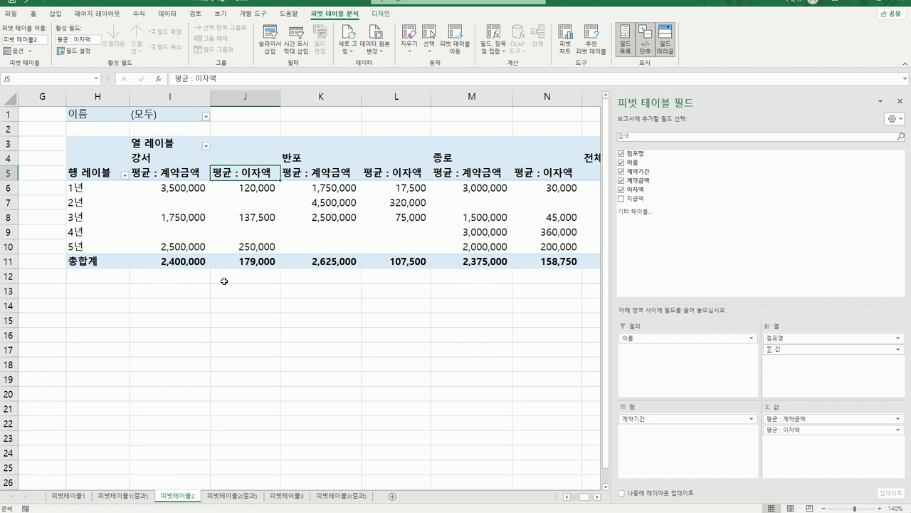
left_click(213, 346)
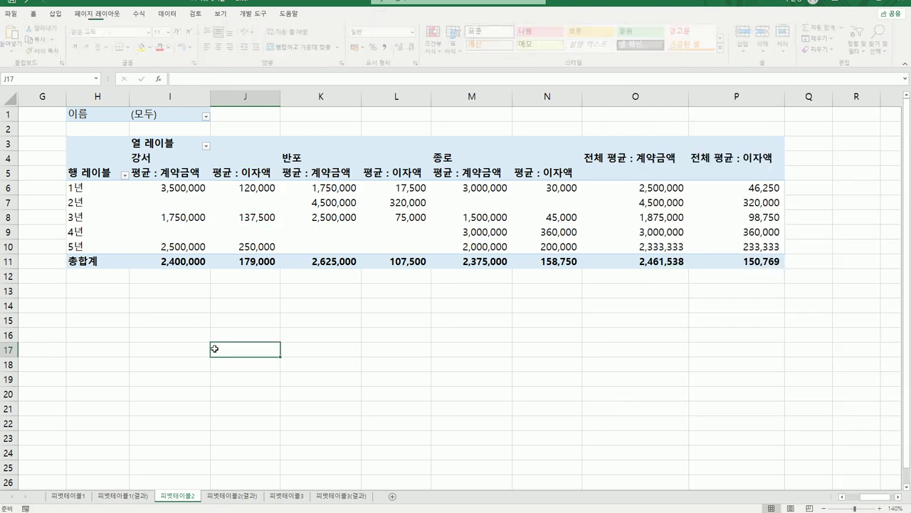
left_click(165, 265)
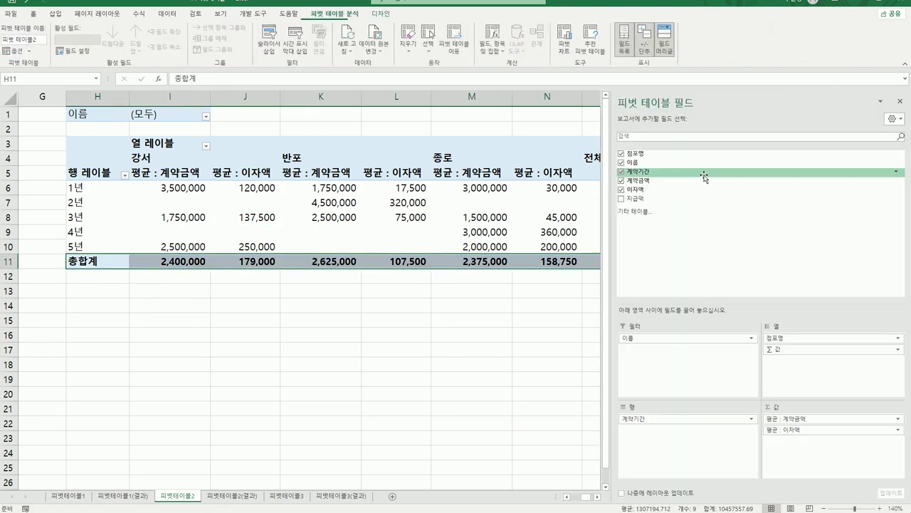
left_click(567, 346)
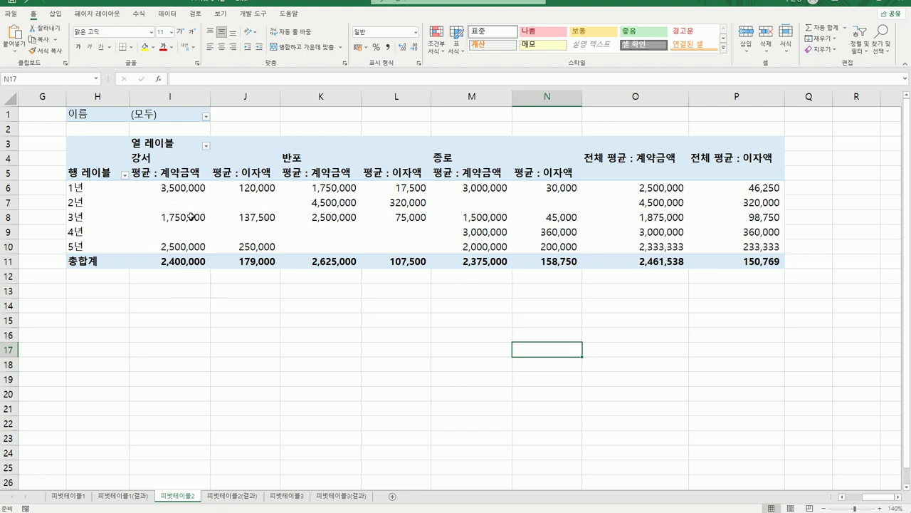
left_click(228, 214)
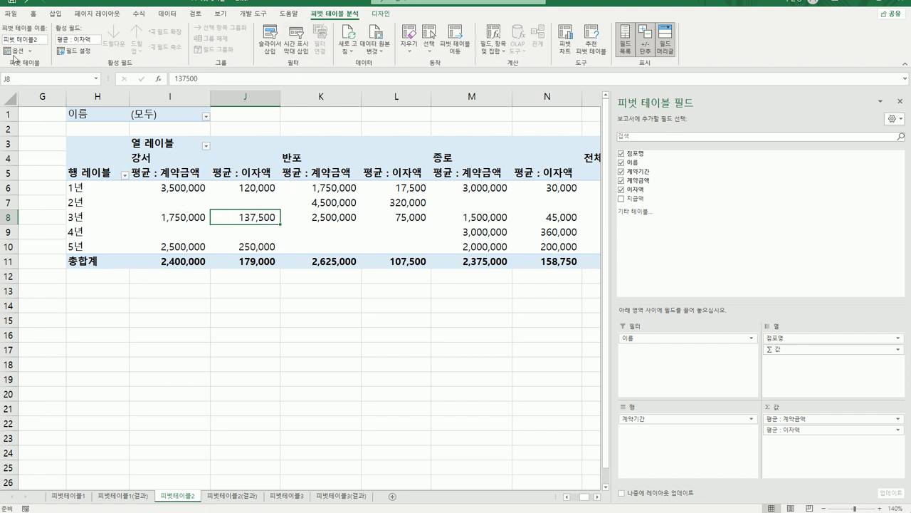
right_click(241, 220)
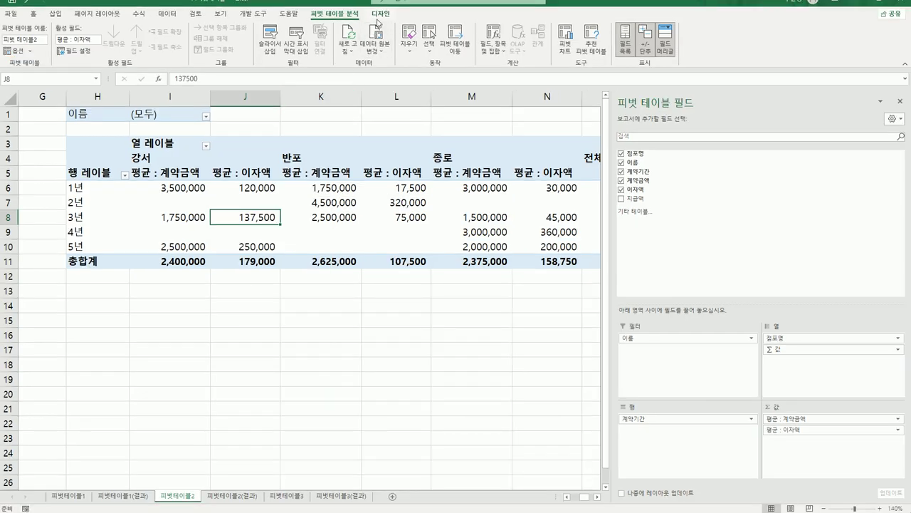
left_click(378, 16)
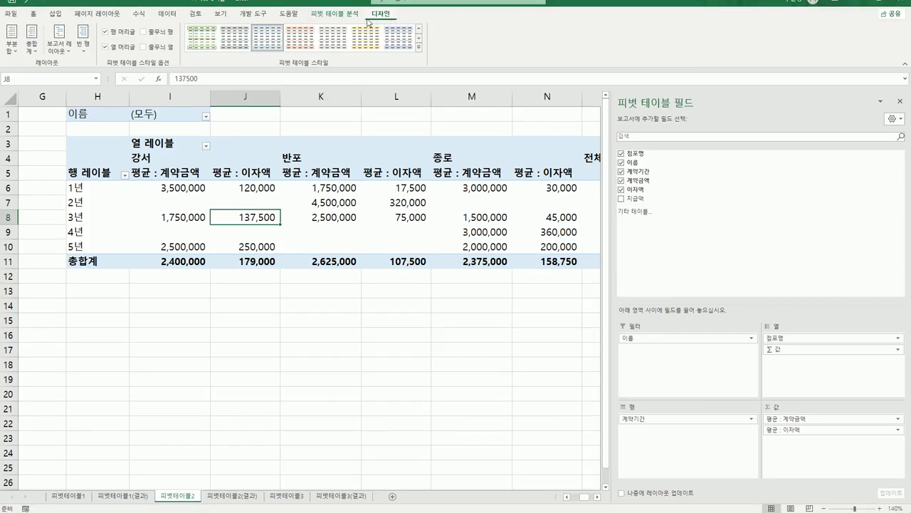
left_click(32, 42)
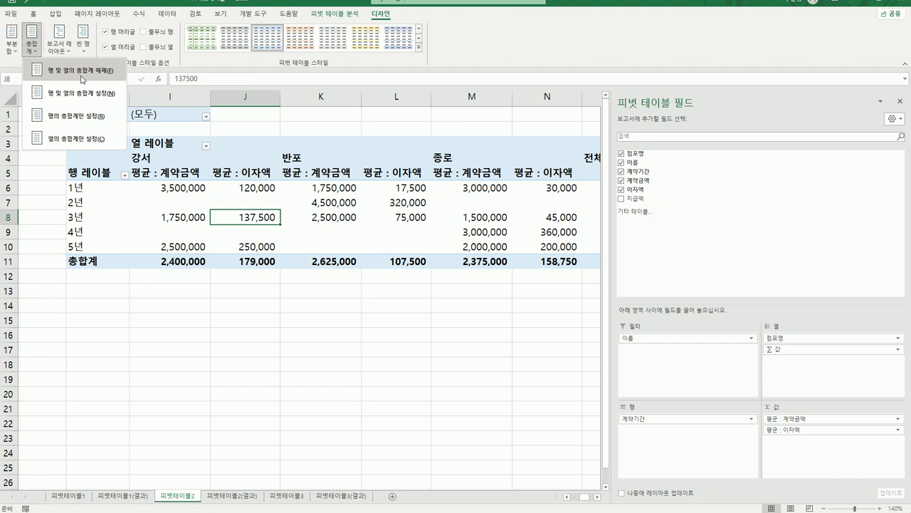
key("Escape")
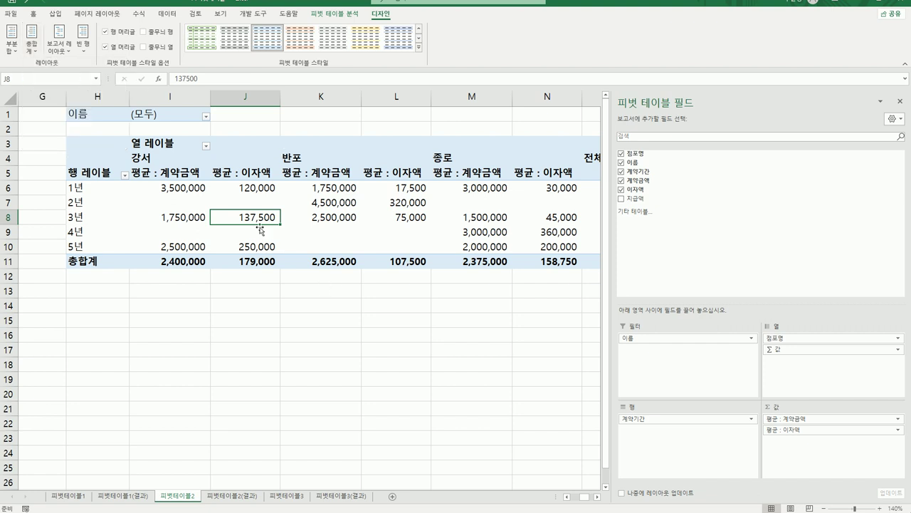
- Turn off both the row grand totals (행 총합계 표시) and column grand totals (열 총합계 표시) in the PivotTable options
right_click(260, 221)
left_click(306, 366)
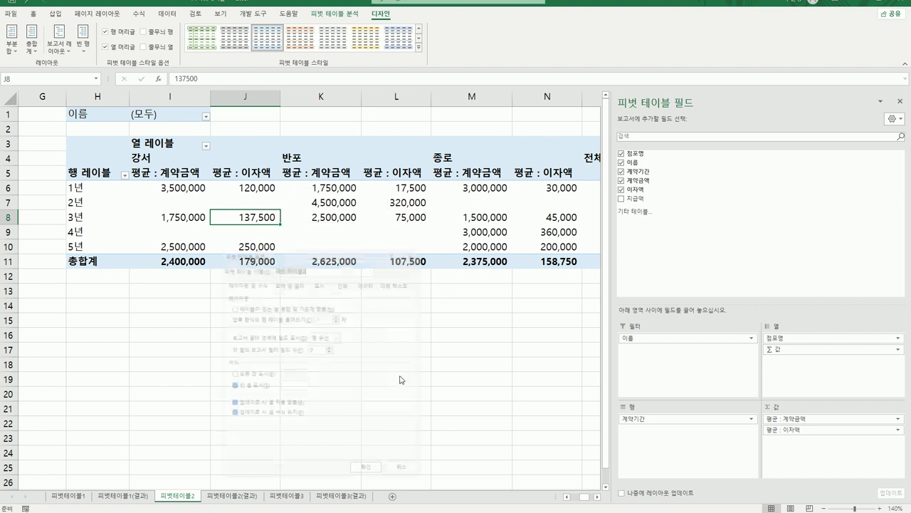
left_click(284, 278)
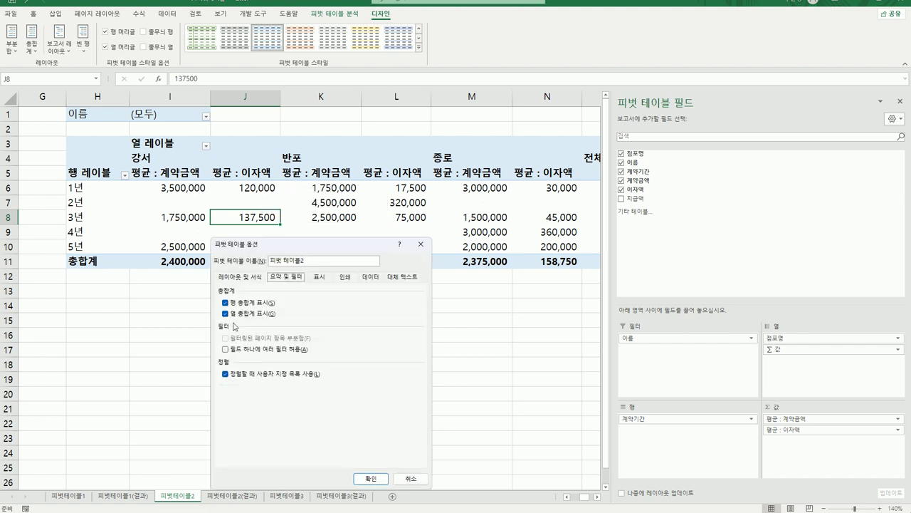
left_click(243, 302)
left_click(242, 314)
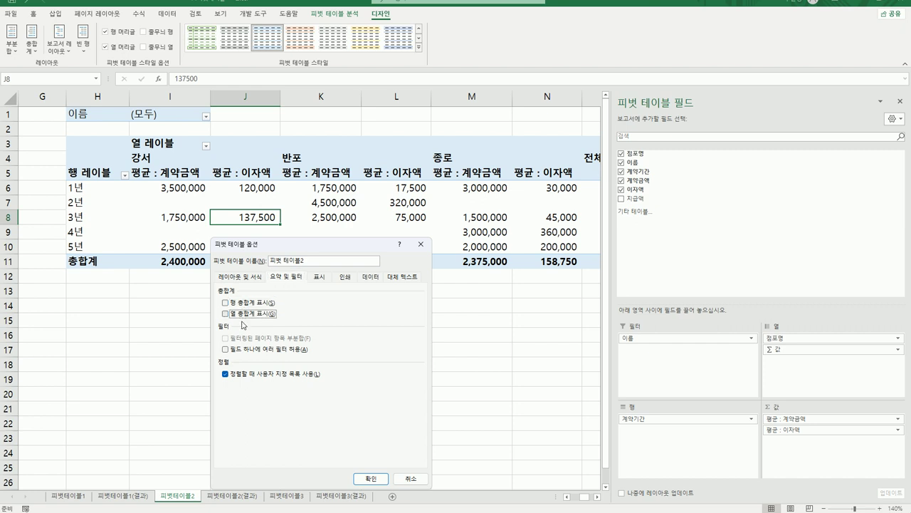
left_click(371, 477)
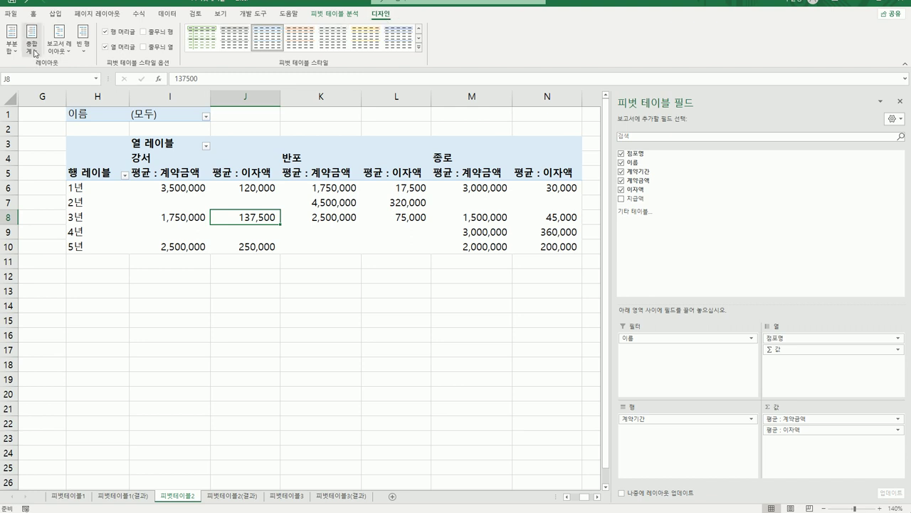
left_click(35, 53)
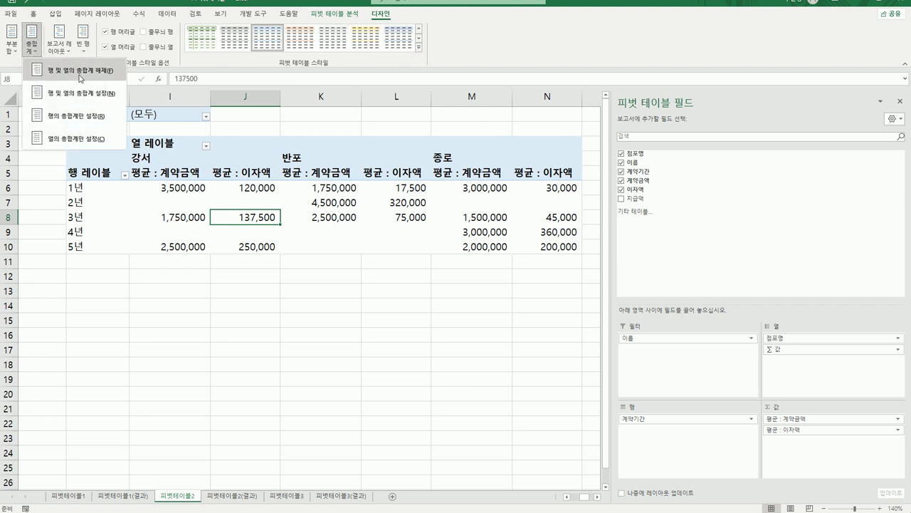
left_click(263, 223)
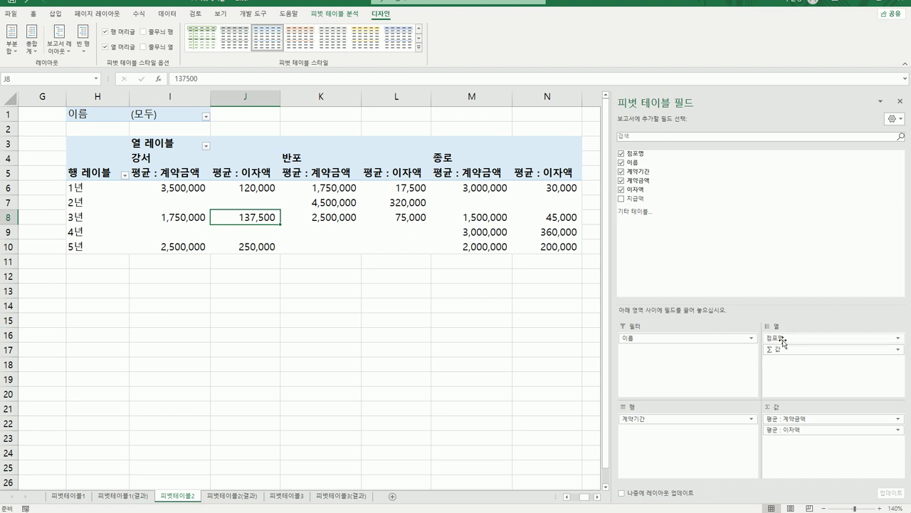
- Move the Σ 값 field from the column area to the row area, below 계약기간
left_click_drag(783, 352, 675, 443)
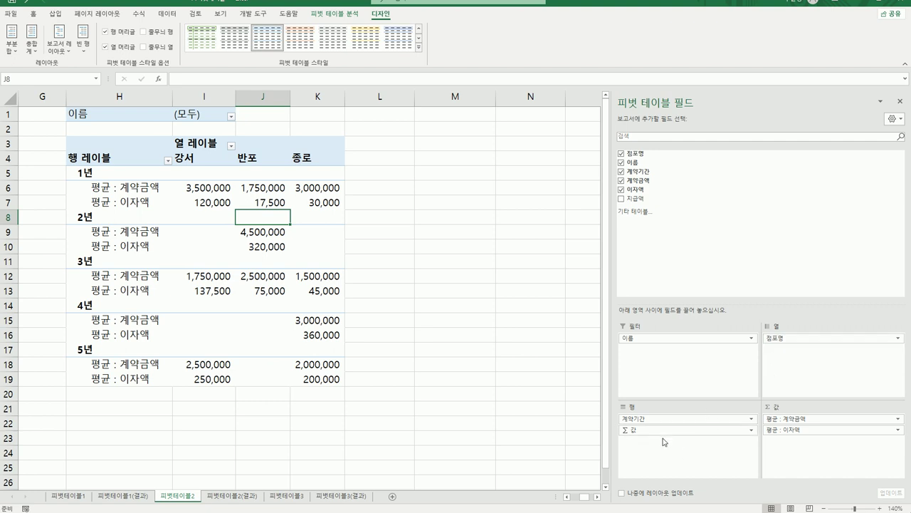
left_click(499, 435)
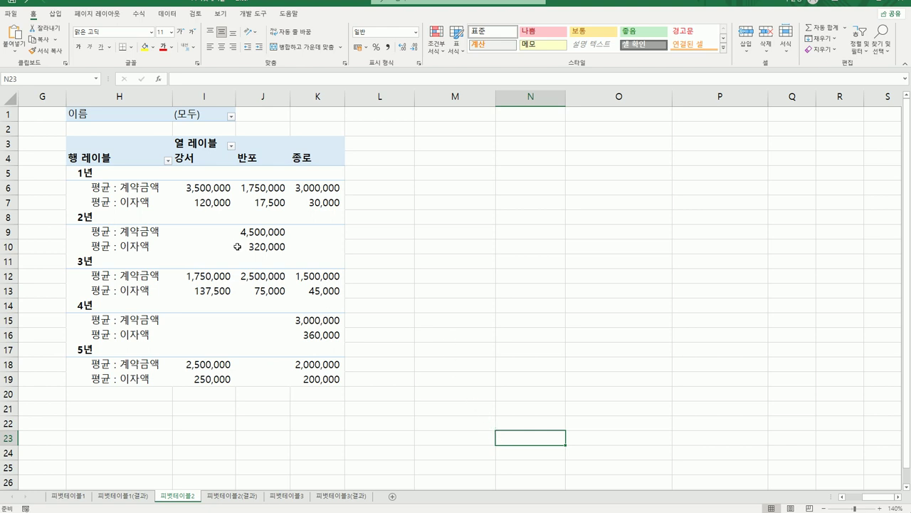
- Set the PivotTable's report layout to outline form (개요 형식으로 표시)
left_click(122, 179)
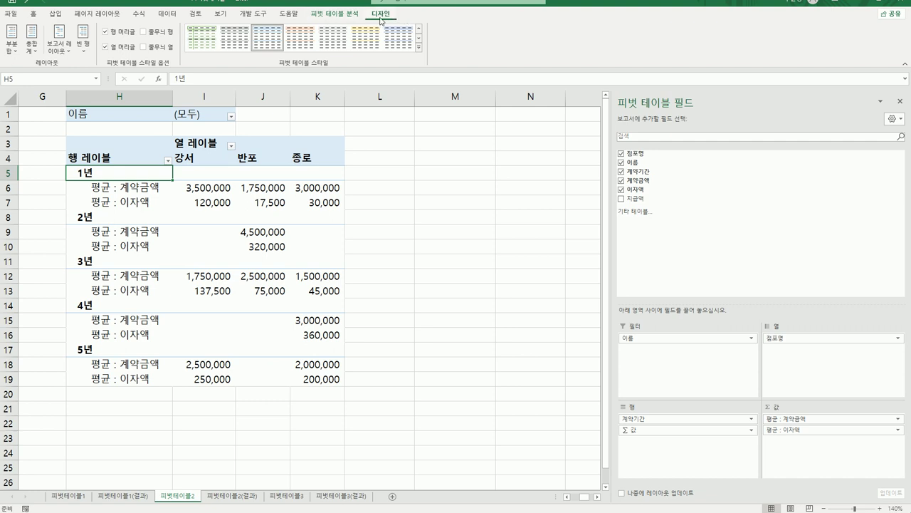
left_click(59, 41)
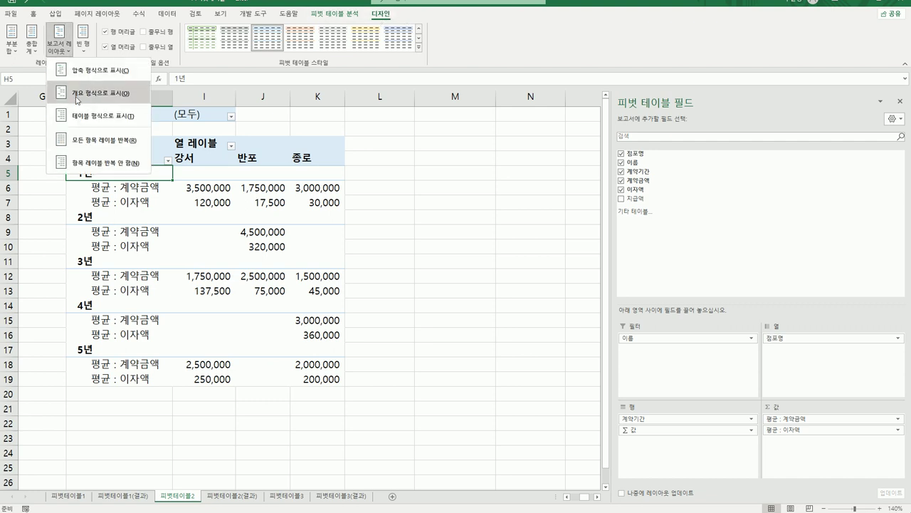
left_click(77, 100)
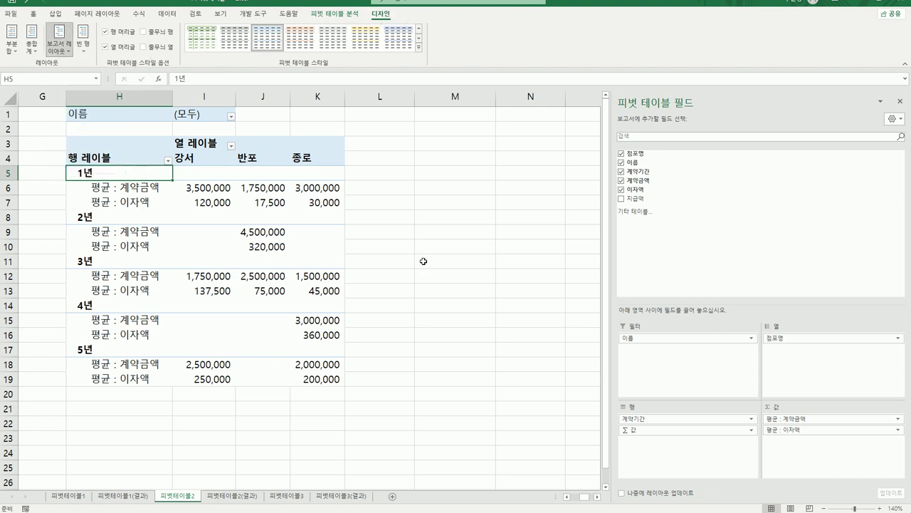
left_click(208, 144)
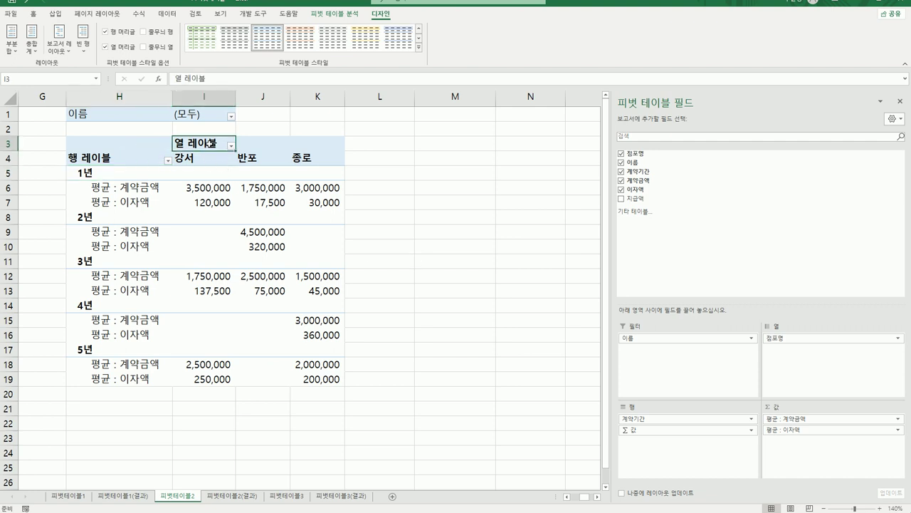
left_click(126, 158)
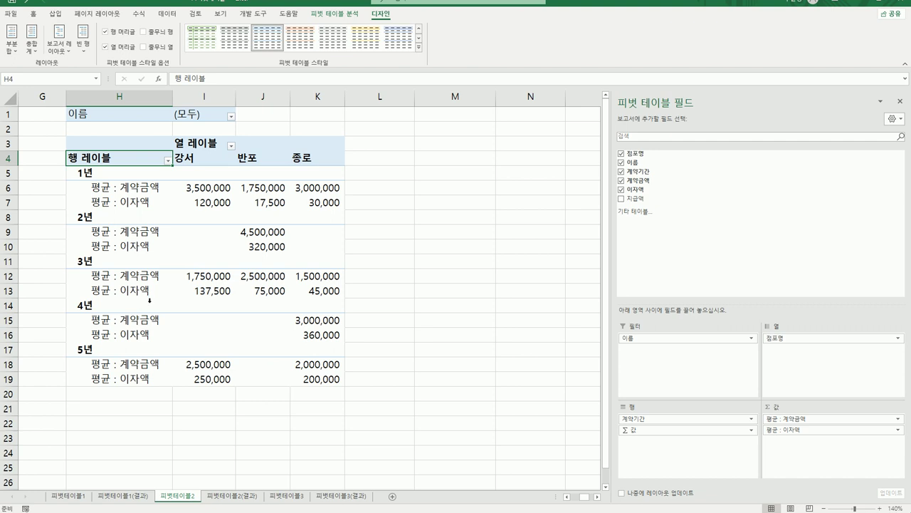
left_click(62, 52)
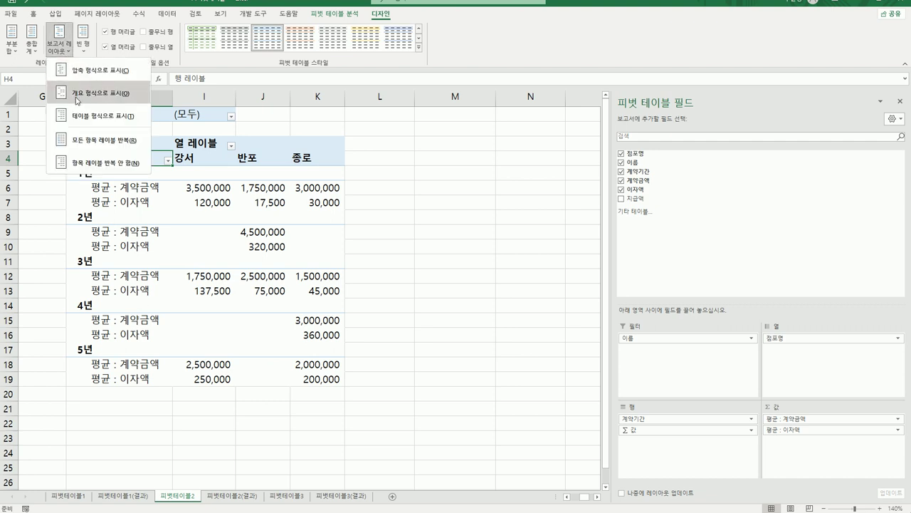
left_click(77, 99)
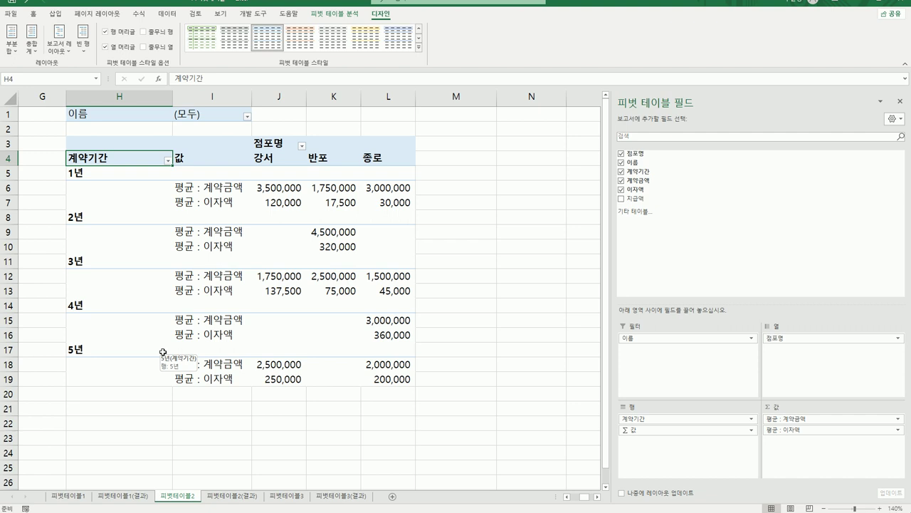
- Apply the orange PivotTable style from the medium (중간) group, with a solid orange header and light orange period rows
left_click(283, 191)
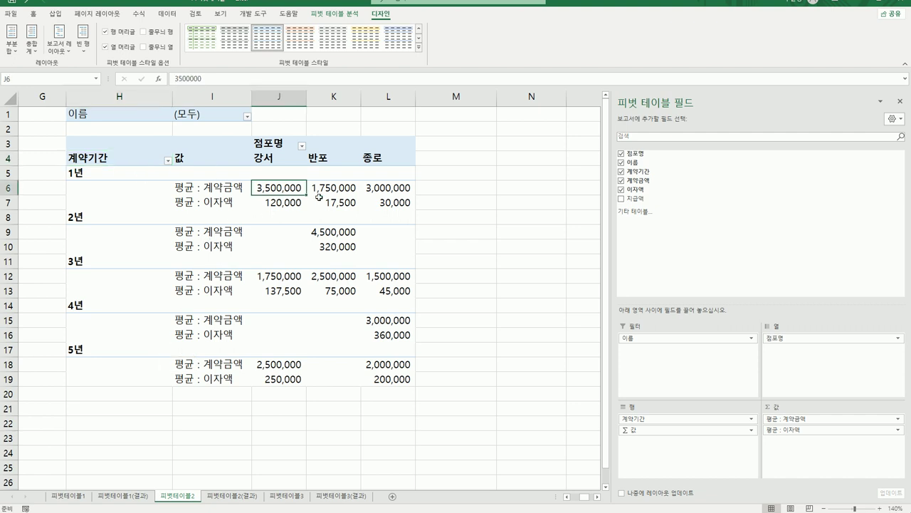
left_click(342, 190)
left_click(381, 201)
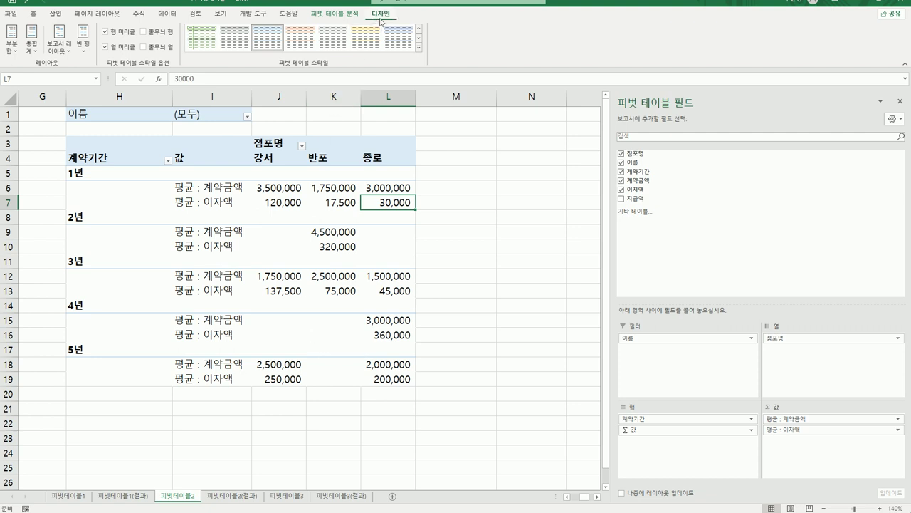
left_click(419, 47)
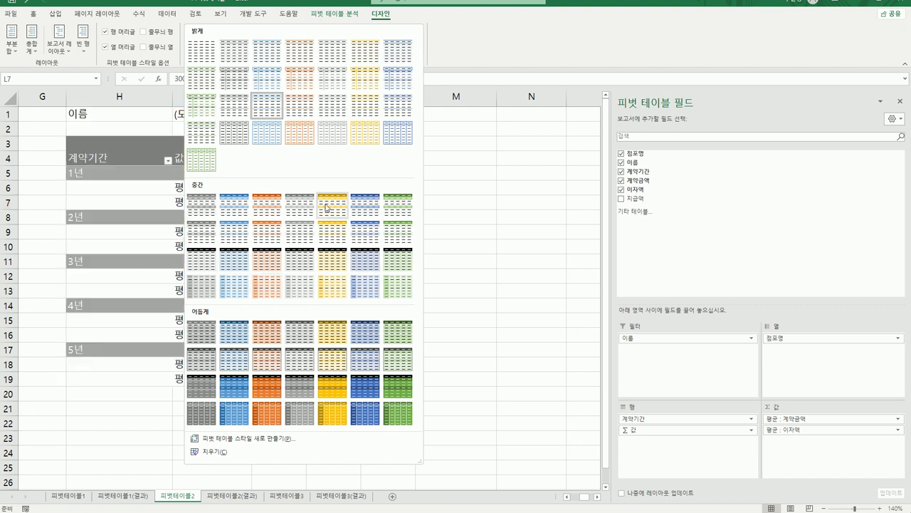
left_click(276, 243)
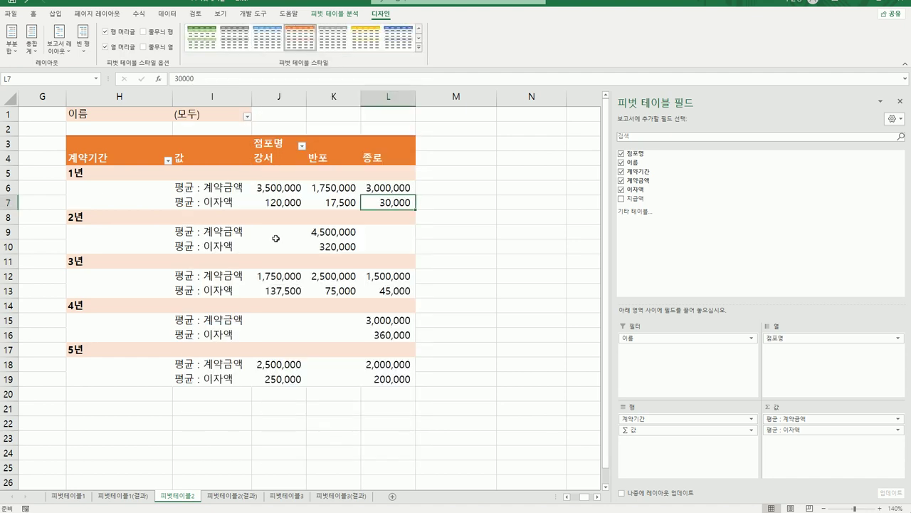
left_click(482, 398)
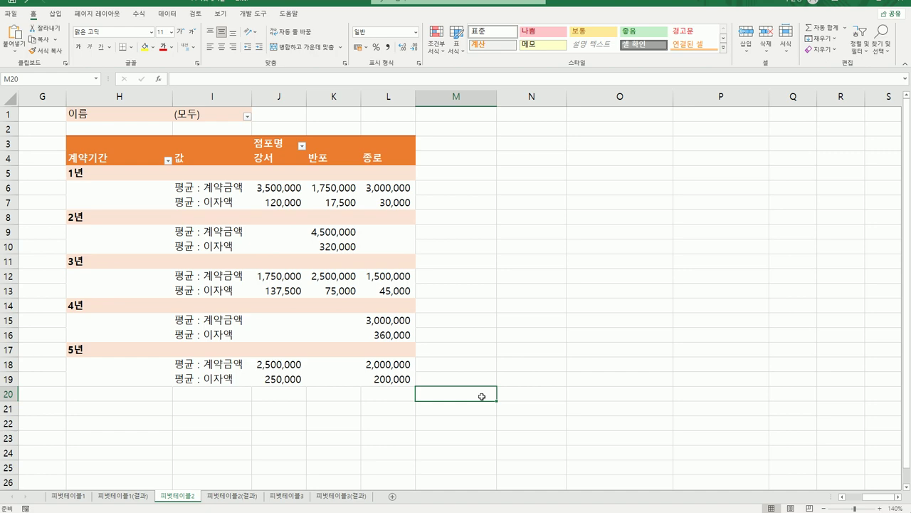
- Compare the finished PivotTable on the 피벗테이블2 sheet with the model answer on the 피벗테이블2(결과) sheet
left_click(236, 501)
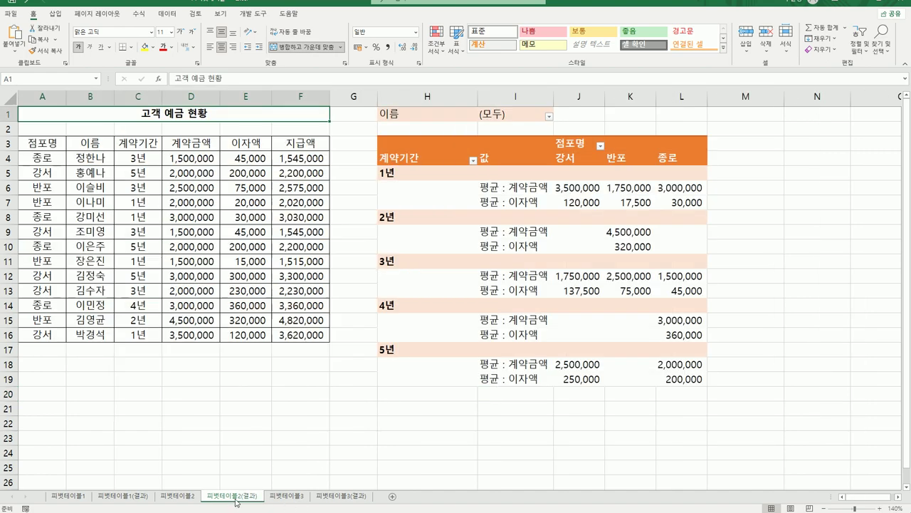
left_click(194, 502)
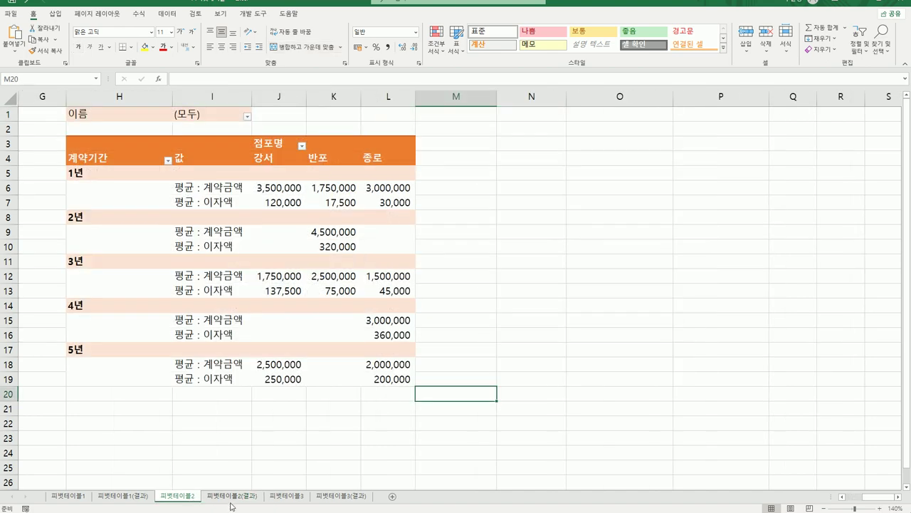
left_click(232, 498)
left_click(192, 502)
left_click(220, 501)
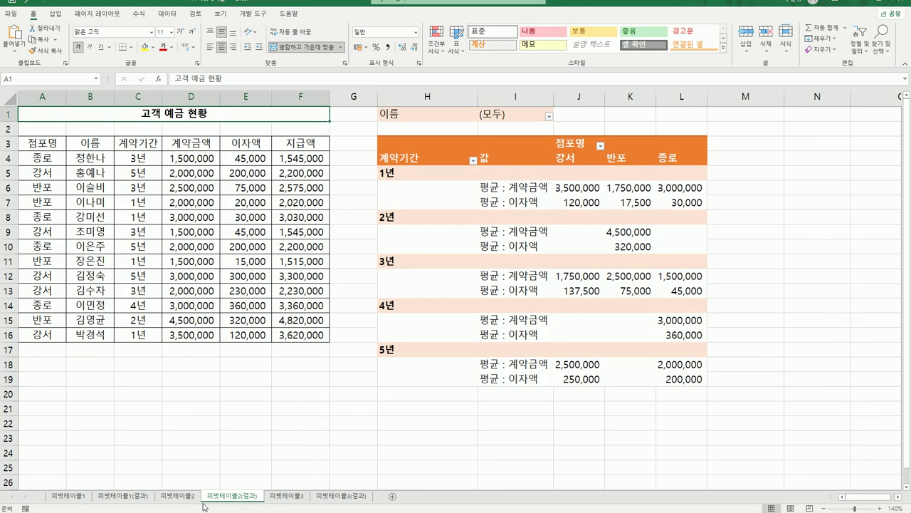
- Switch to the 피벗테이블3 sheet and select the 임금명세표 title in cell D1
left_click(287, 497)
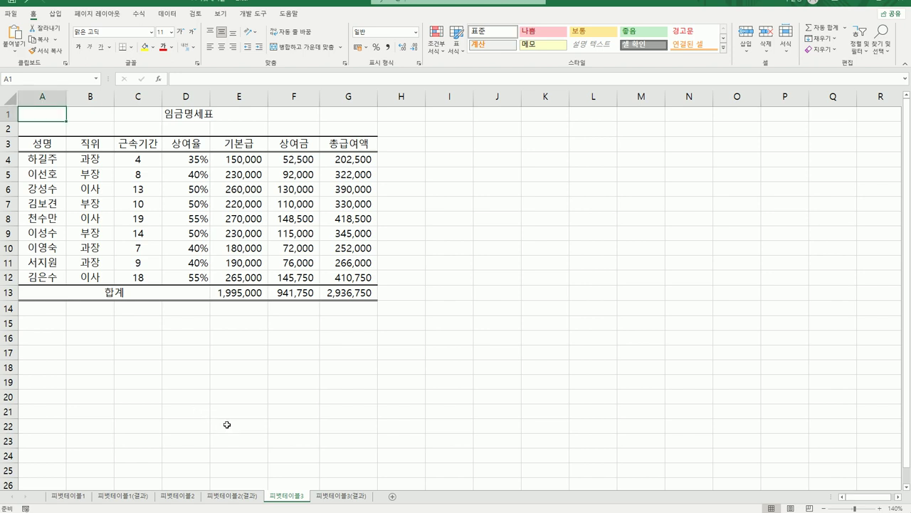
left_click(227, 425)
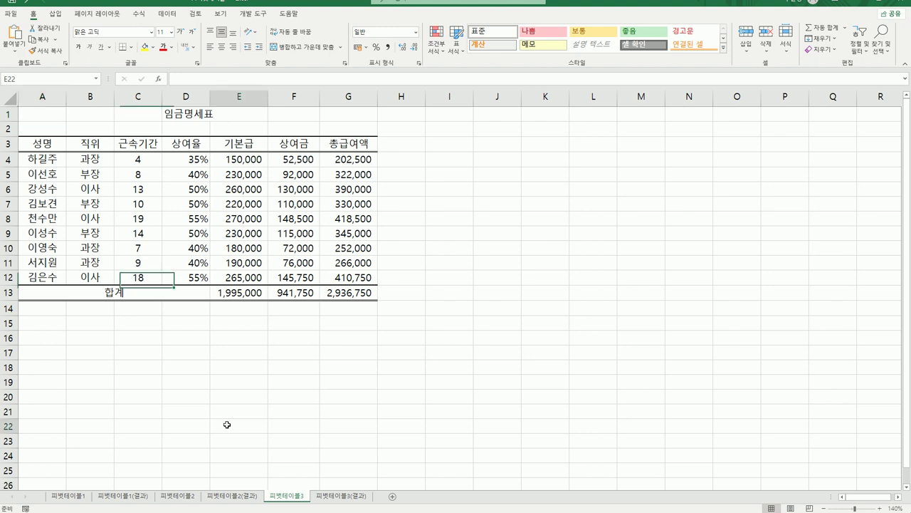
left_click(194, 119)
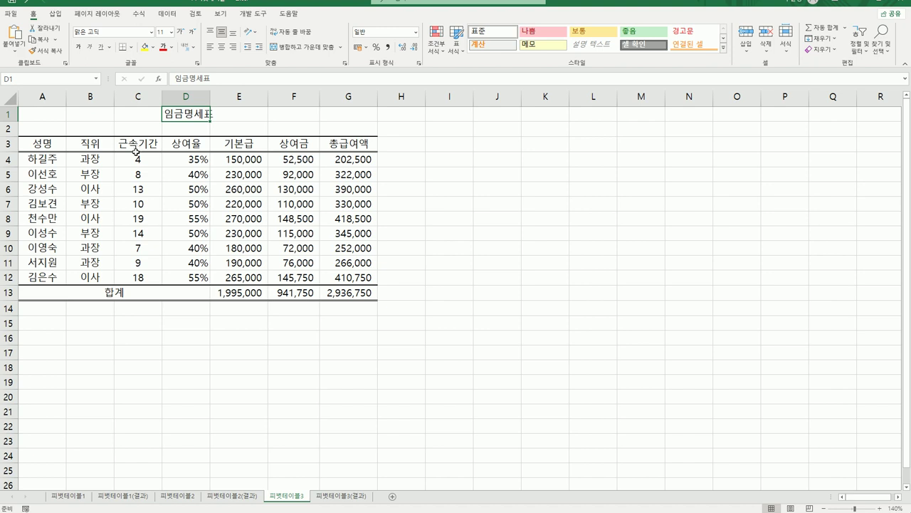
- Compare the customer deposit table on the 피벗테이블2 sheet with the wage table on the 피벗테이블3 sheet, including its merged 합계 row
left_click(79, 497)
left_click(176, 501)
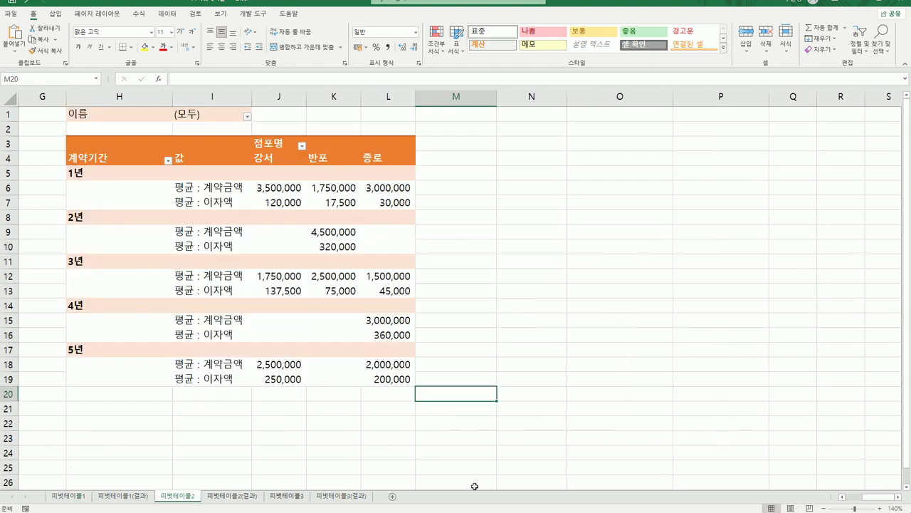
left_click_drag(880, 496, 863, 496)
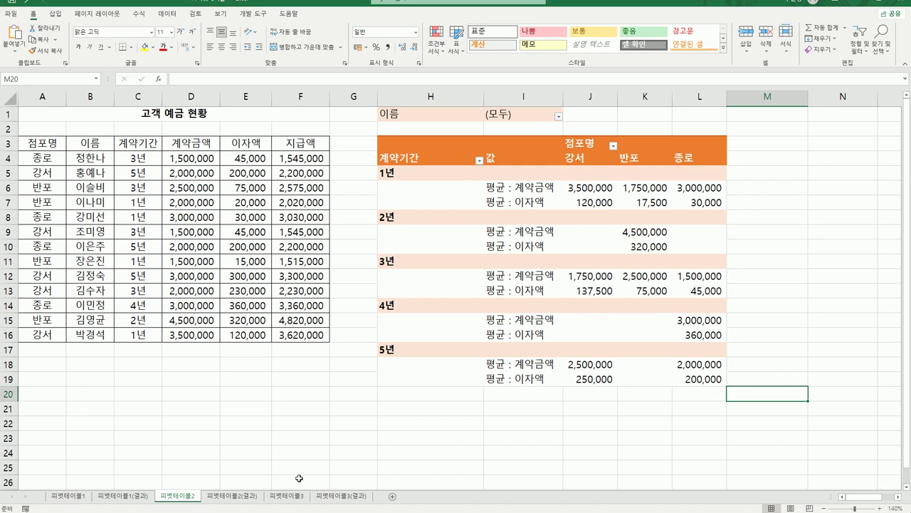
left_click(299, 497)
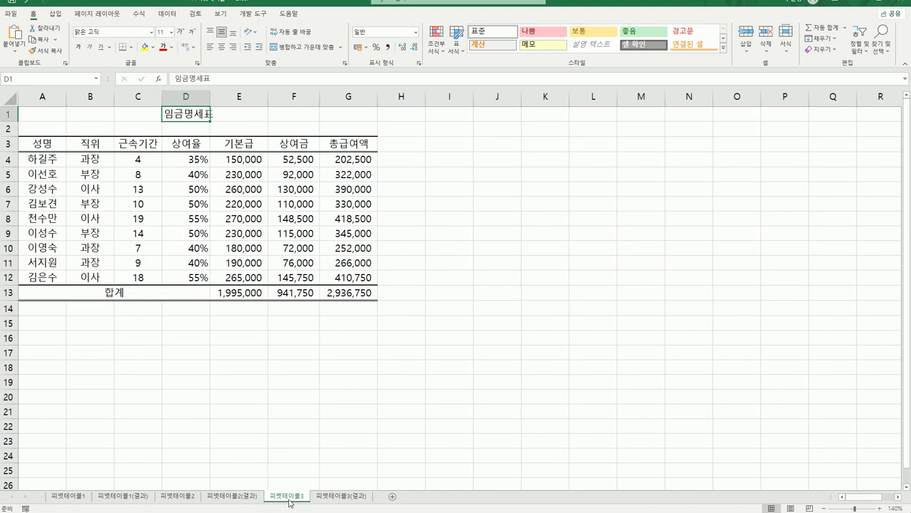
left_click_drag(114, 291, 356, 292)
left_click(257, 367)
left_click(128, 292)
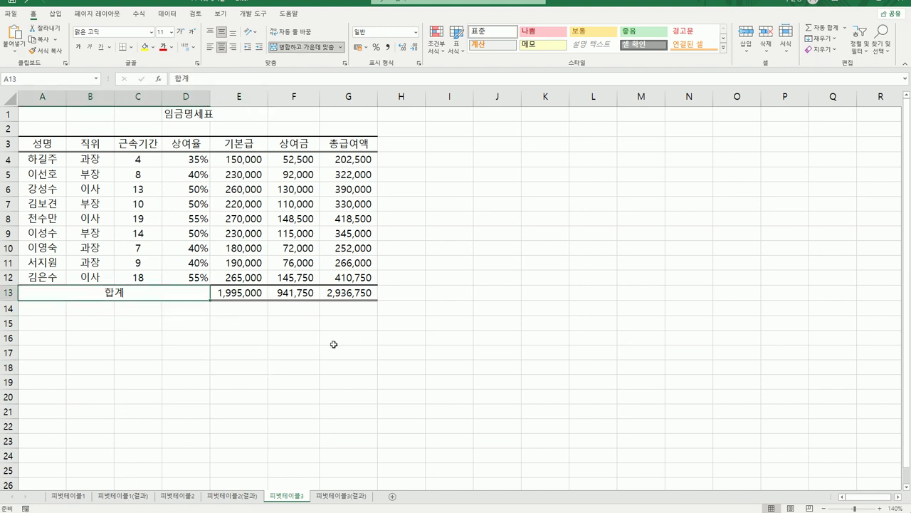
- Insert a PivotTable from the wage table range A3:G13, placed on the existing 피벗테이블3 worksheet at cell A18
left_click(177, 206)
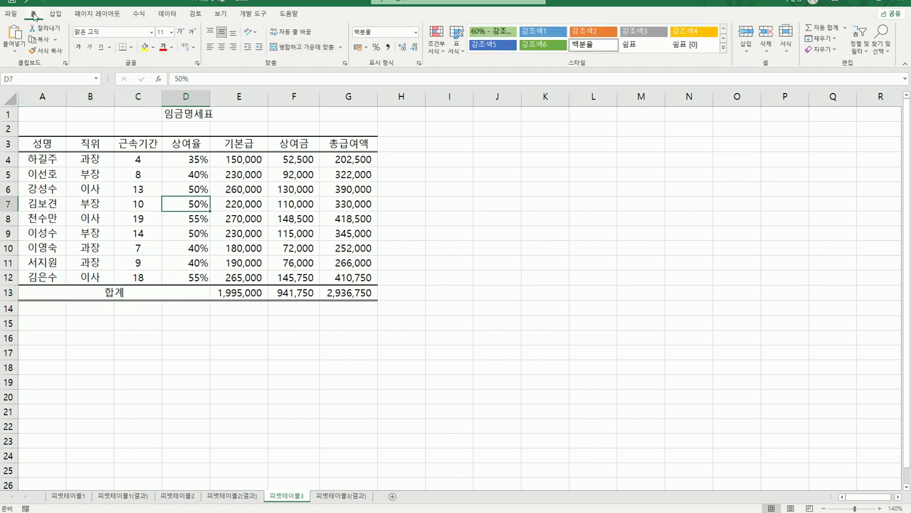
left_click(56, 14)
left_click(11, 37)
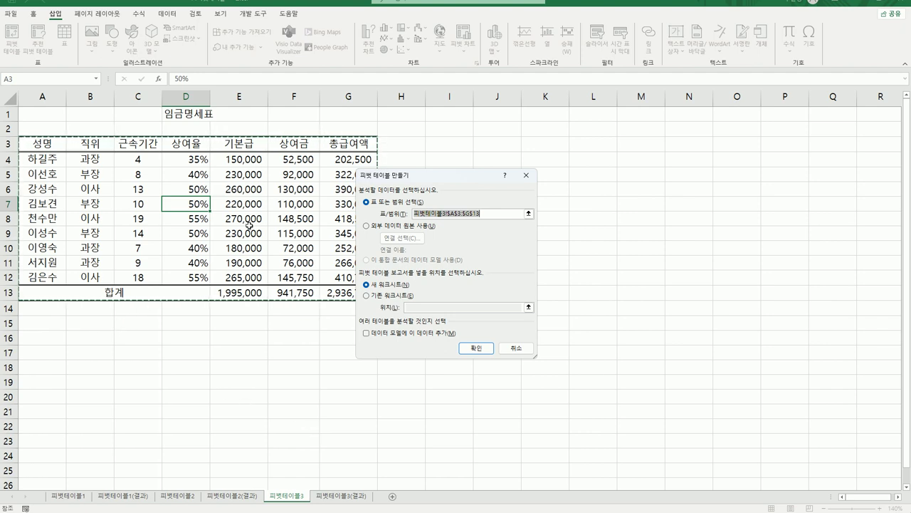
left_click_drag(450, 176, 517, 158)
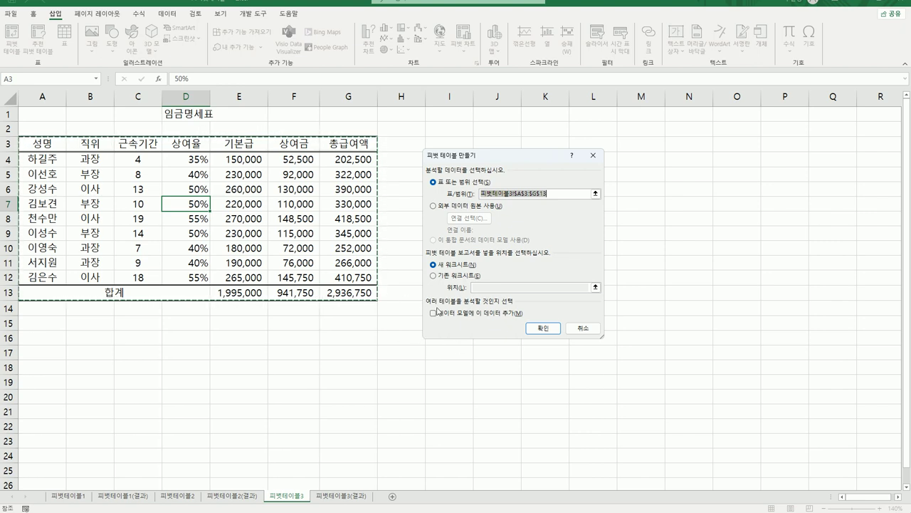
left_click(435, 276)
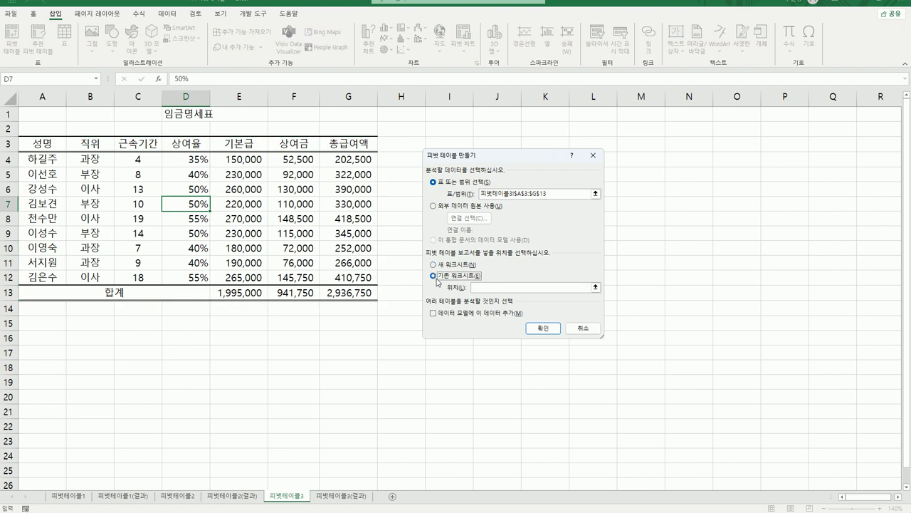
left_click(499, 288)
left_click(54, 369)
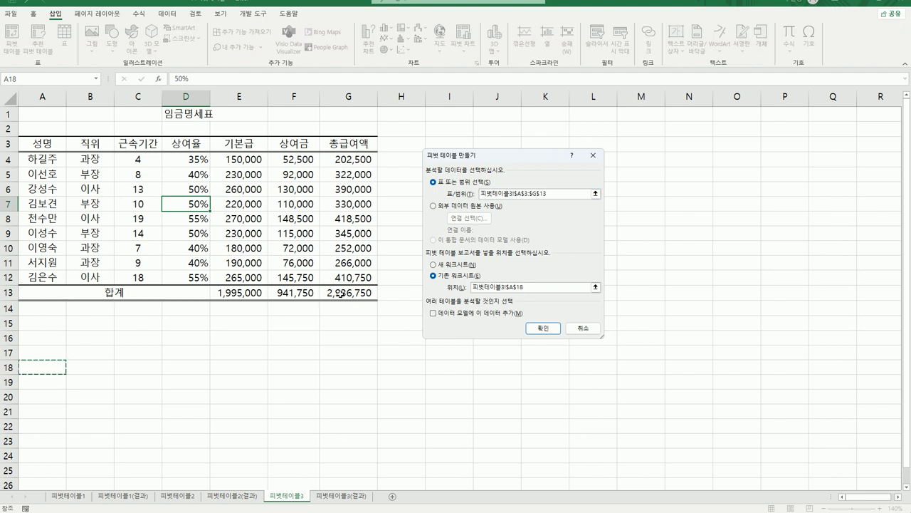
left_click(562, 194)
left_click(545, 328)
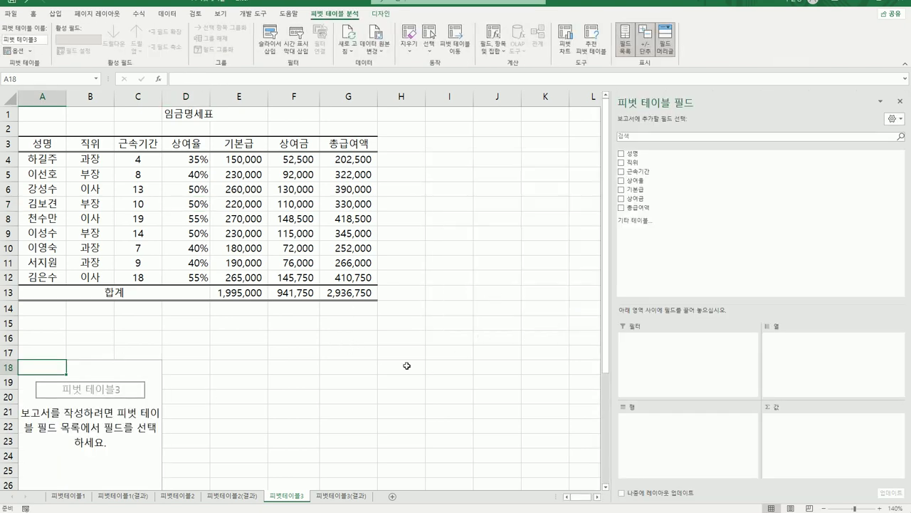
- Lay out the PivotTable with 직위 as columns, 근속기간 as rows, and 기본급 and 상여금 as values
scroll(399, 349, "down", 2)
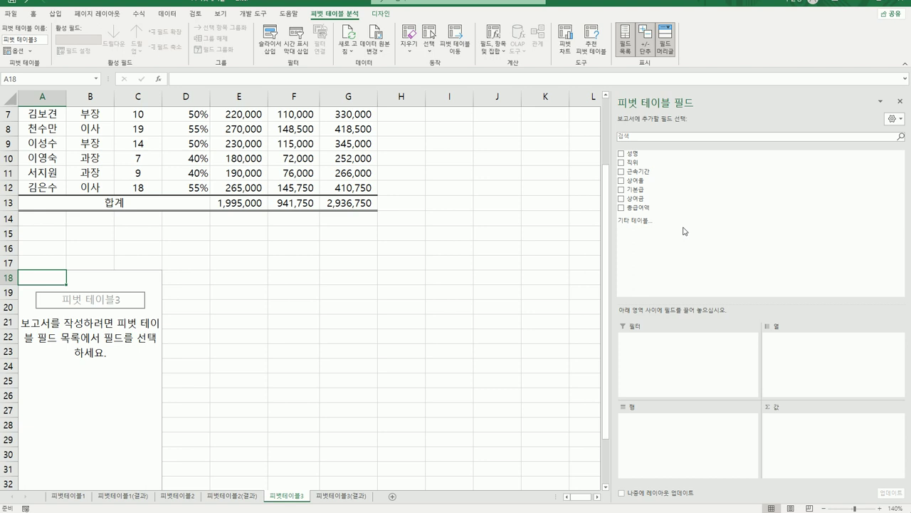
left_click_drag(653, 162, 798, 358)
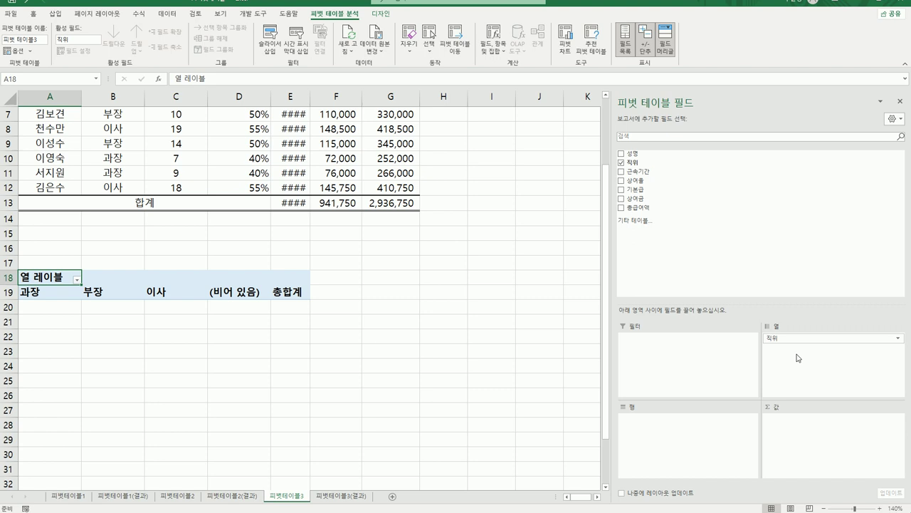
left_click_drag(665, 172, 698, 450)
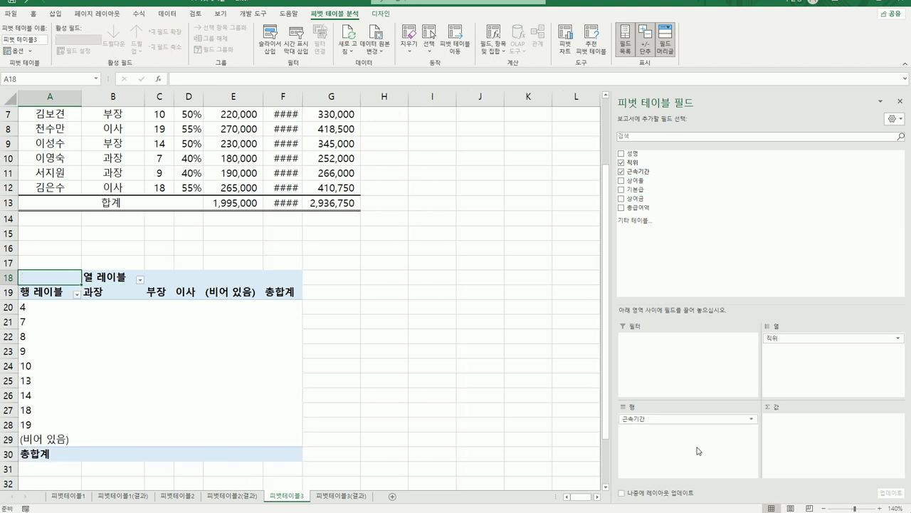
left_click_drag(644, 189, 790, 427)
left_click_drag(640, 200, 787, 449)
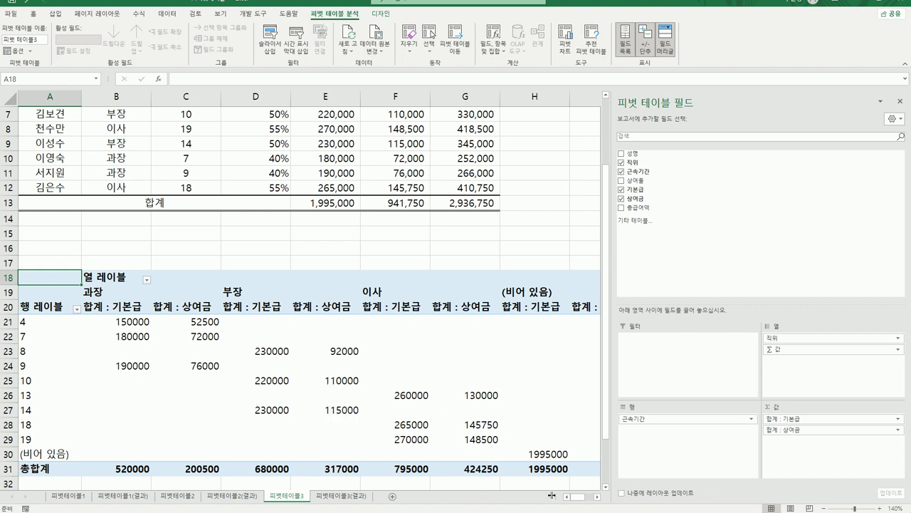
- Group the PivotTable's 근속기간 row items from 1 to 20 in intervals of 5
left_click(513, 296)
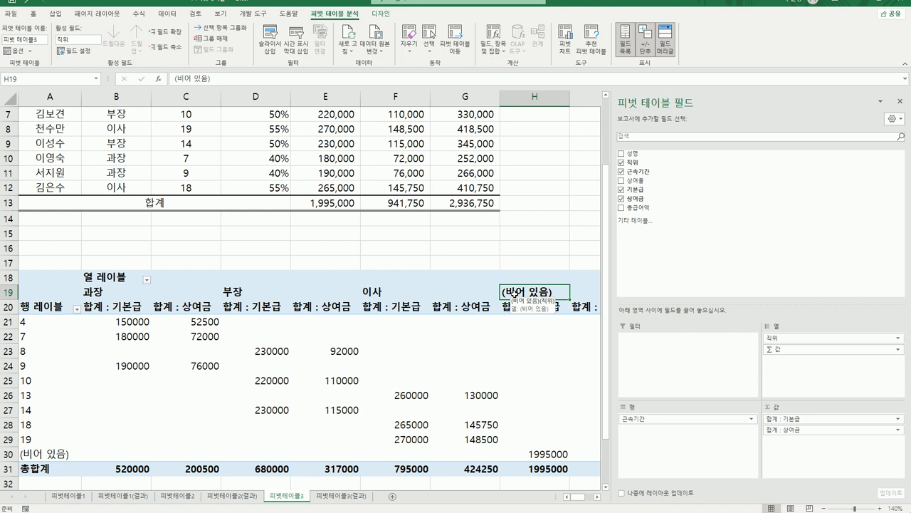
left_click(47, 451)
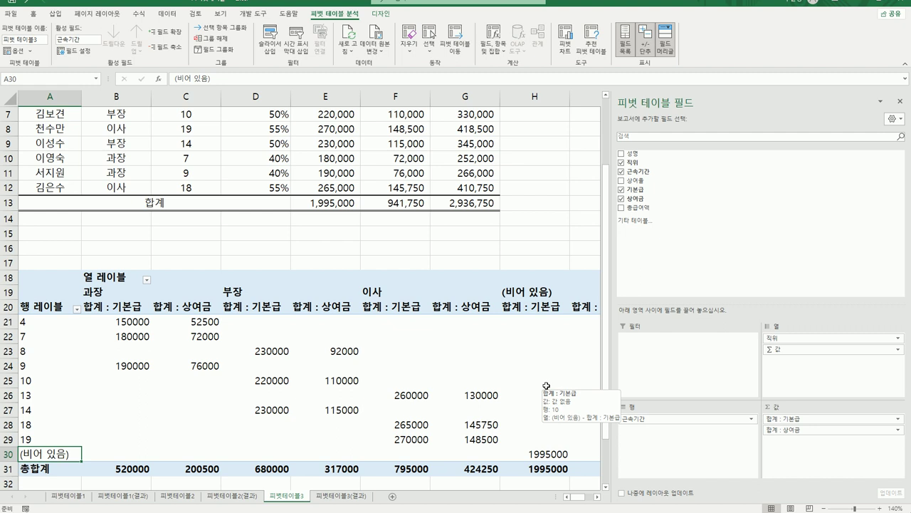
left_click(45, 324)
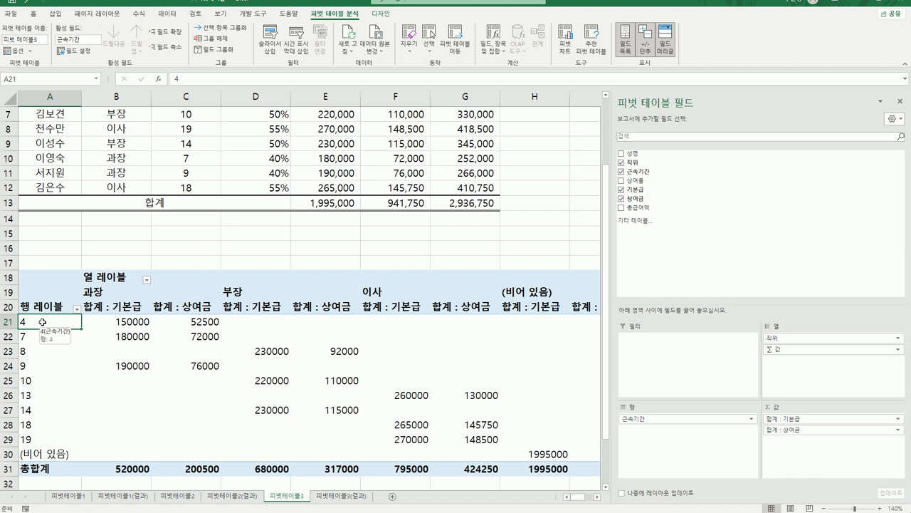
right_click(43, 322)
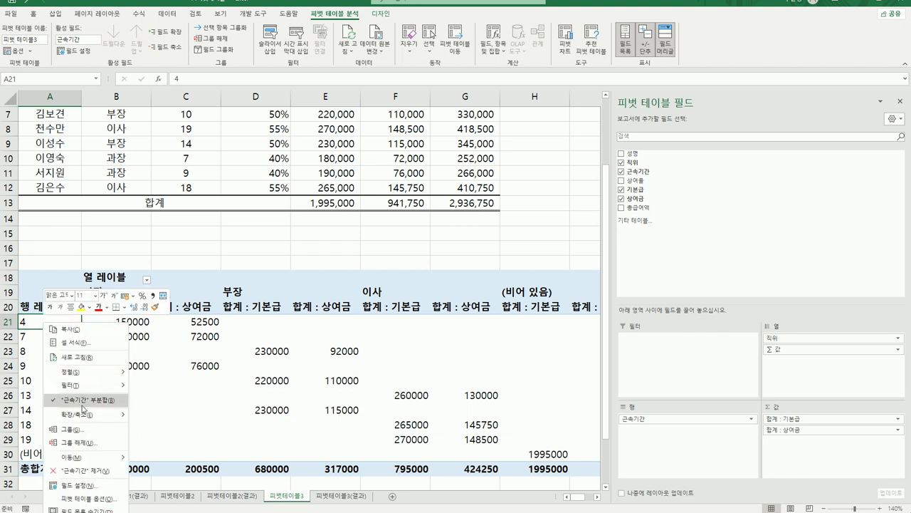
left_click(99, 429)
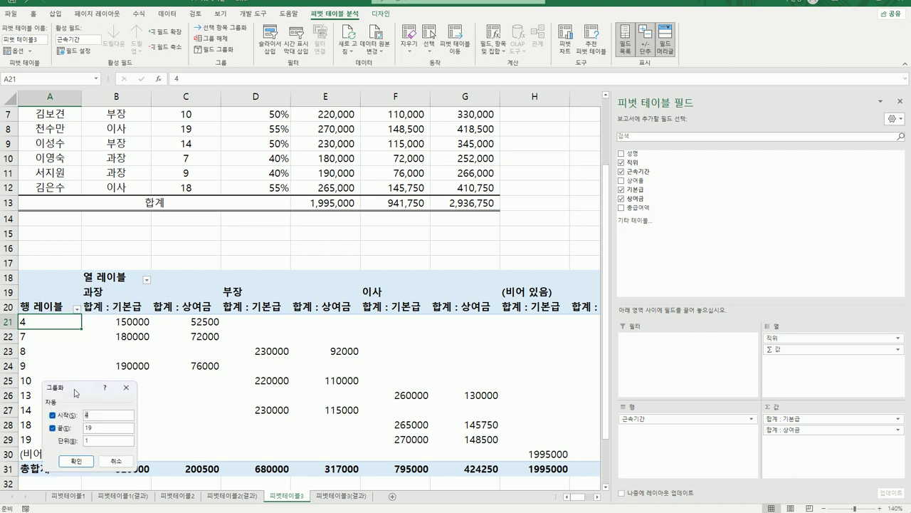
left_click_drag(77, 395, 206, 298)
type("1")
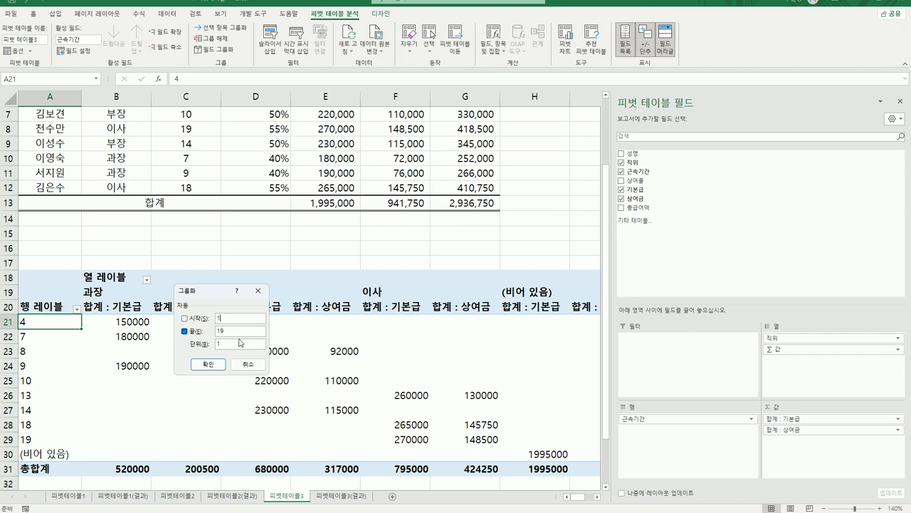
left_click_drag(238, 332, 204, 346)
type("20")
type("5")
left_click(215, 365)
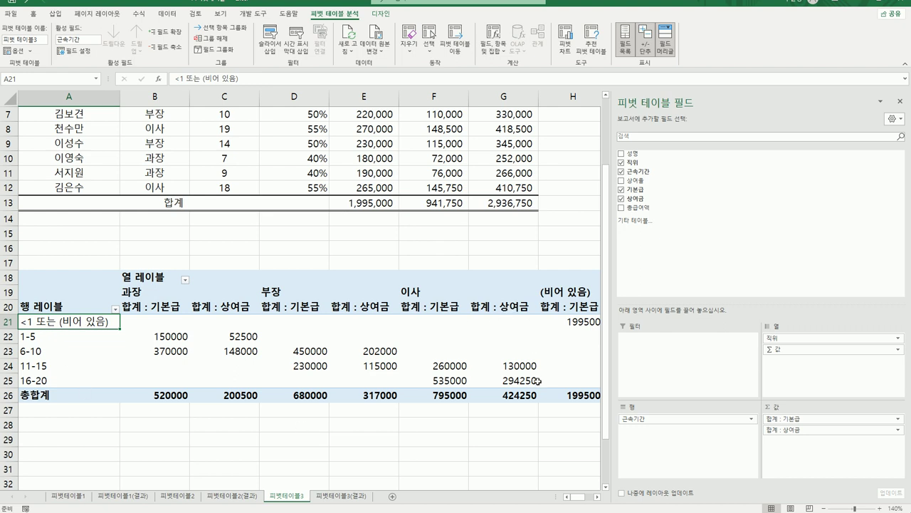
mouse_move(195, 381)
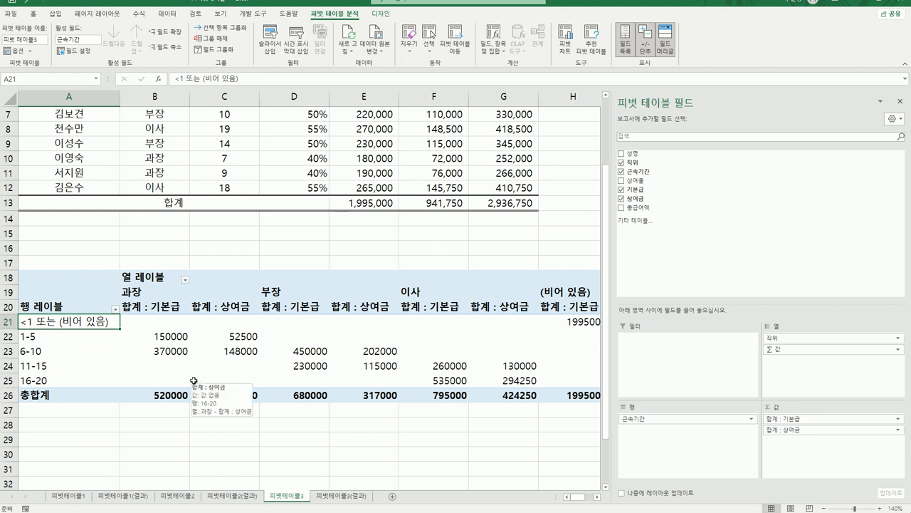
left_click_drag(9, 277, 10, 411)
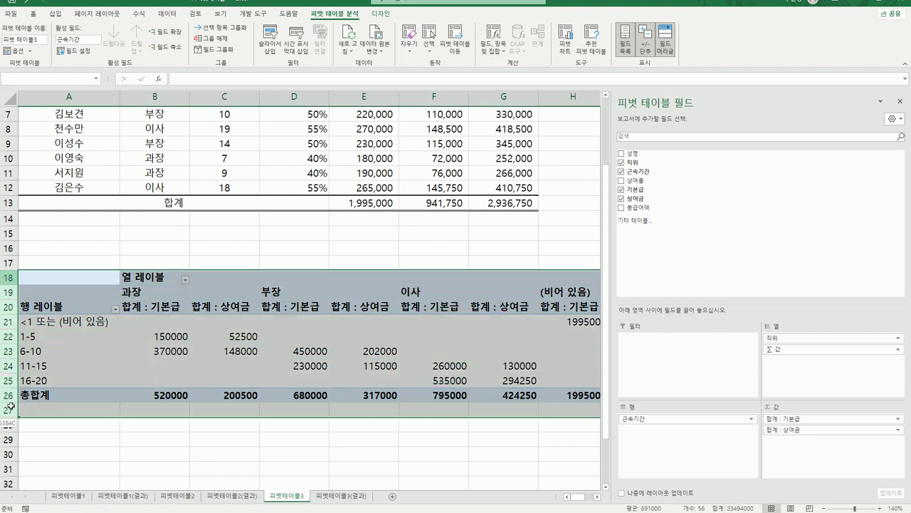
left_click_drag(9, 263, 11, 411)
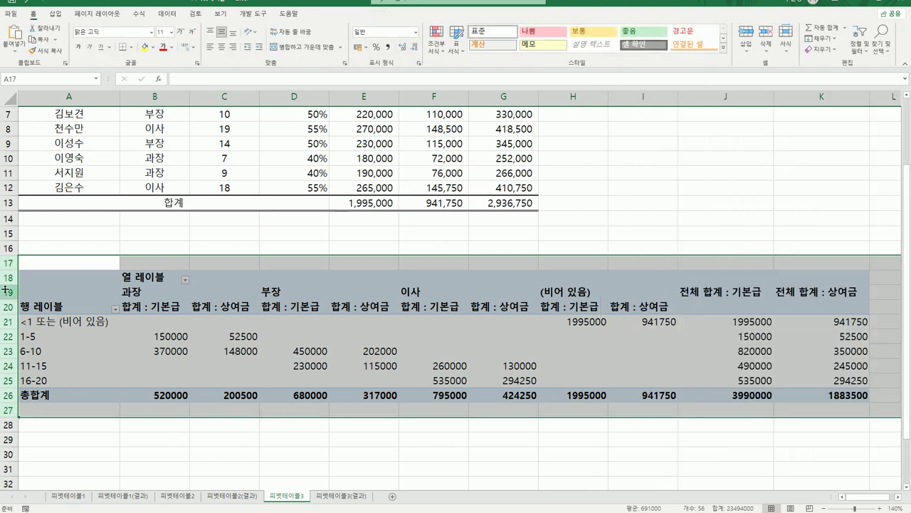
right_click(8, 277)
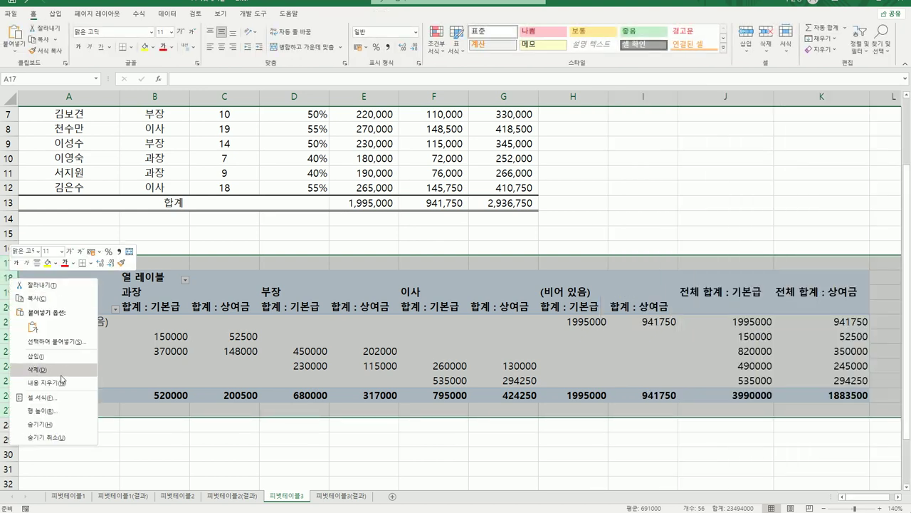
left_click(241, 337)
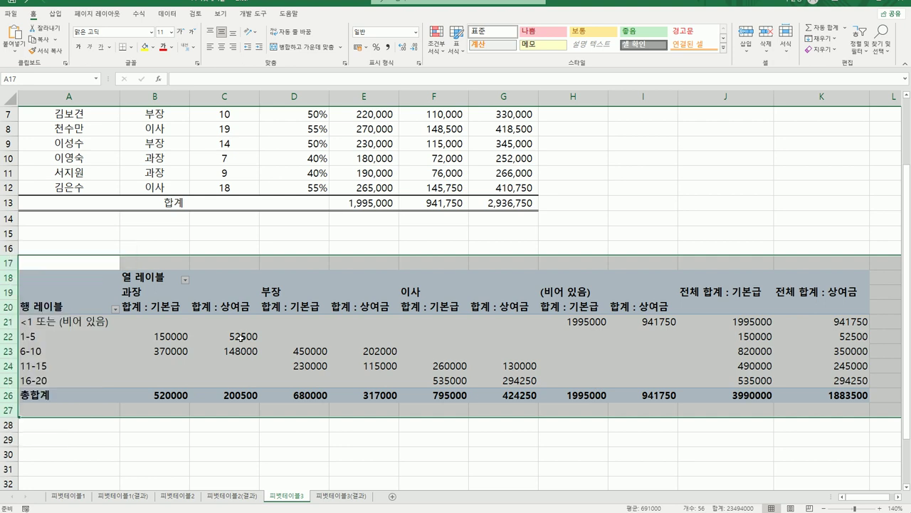
- Change the PivotTable's data source to range A3:G12 of the 피벗테이블3 sheet, excluding the 합계 row
left_click(237, 335)
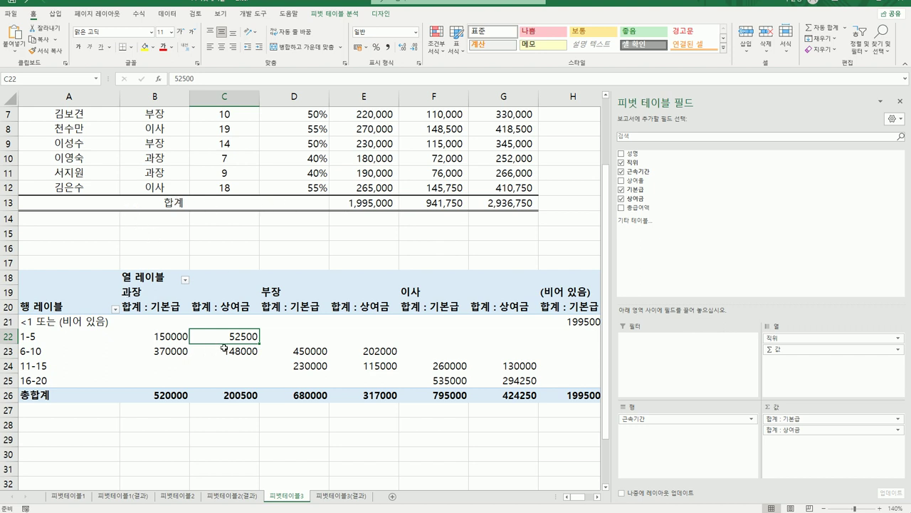
left_click(333, 14)
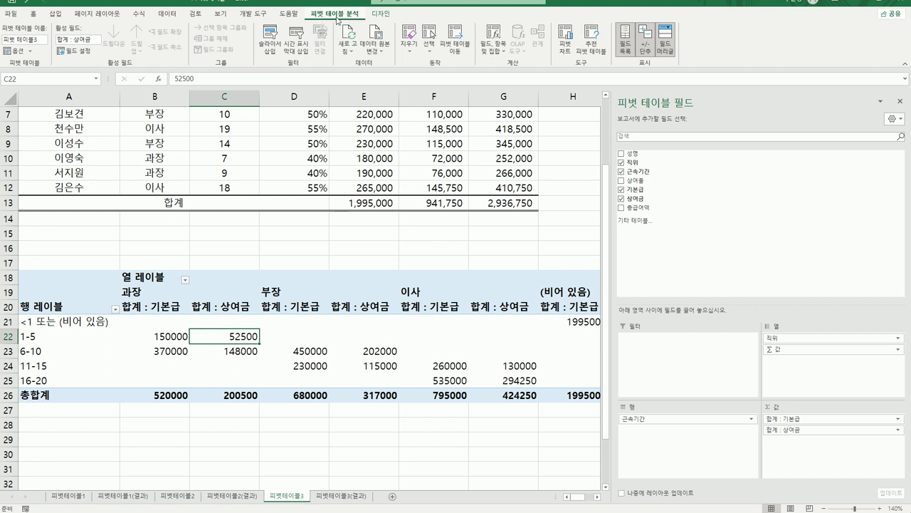
left_click(378, 51)
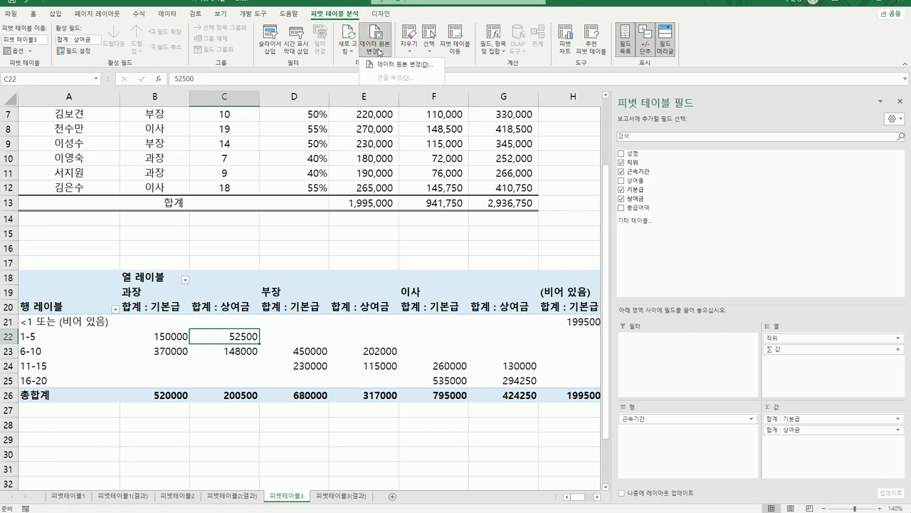
left_click(399, 64)
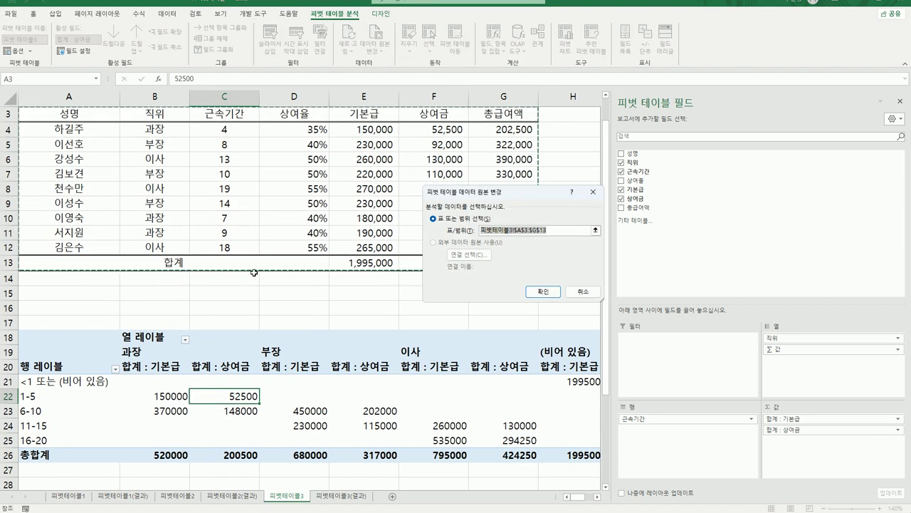
left_click_drag(110, 115, 507, 251)
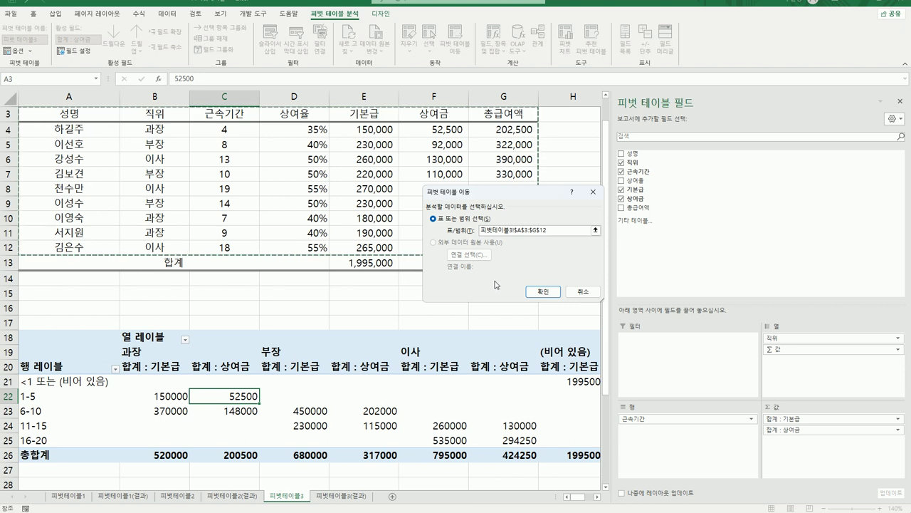
left_click(542, 292)
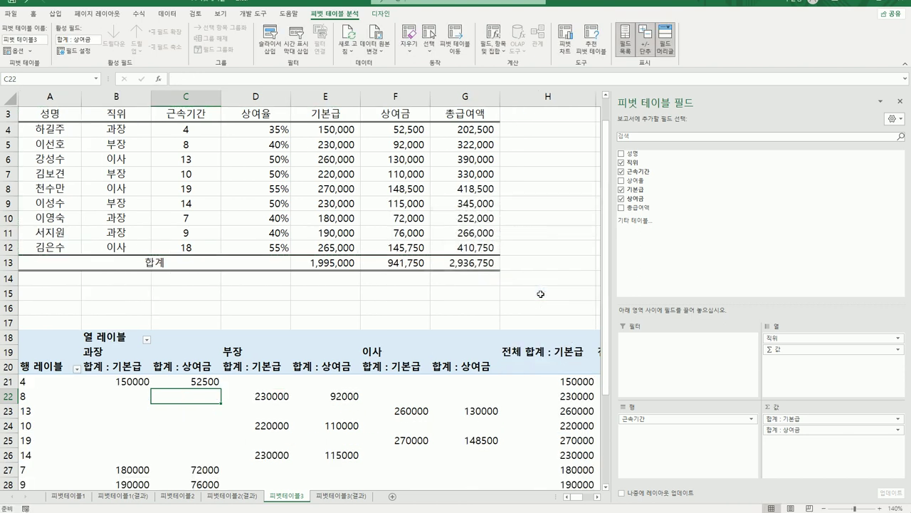
- Group the 근속기간 row items again, starting at 1, ending at 20, in intervals of 5
scroll(322, 428, "down", 2)
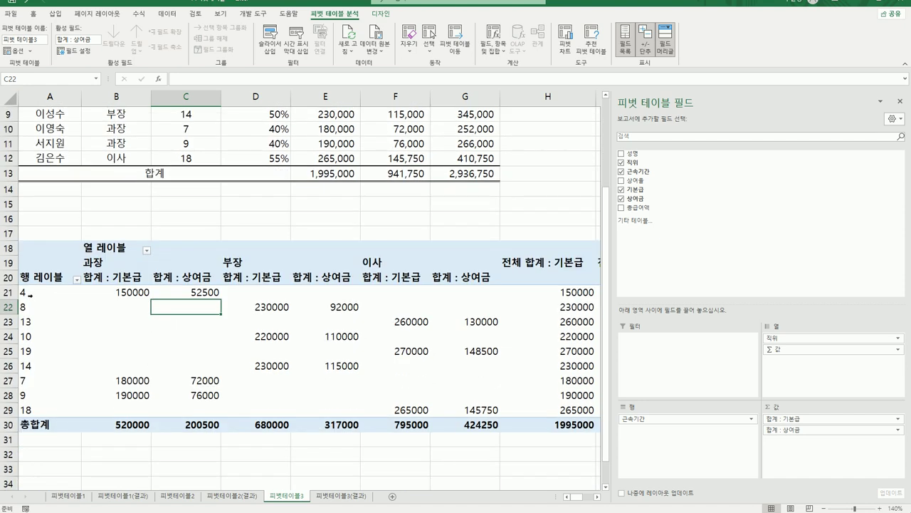
left_click(48, 333)
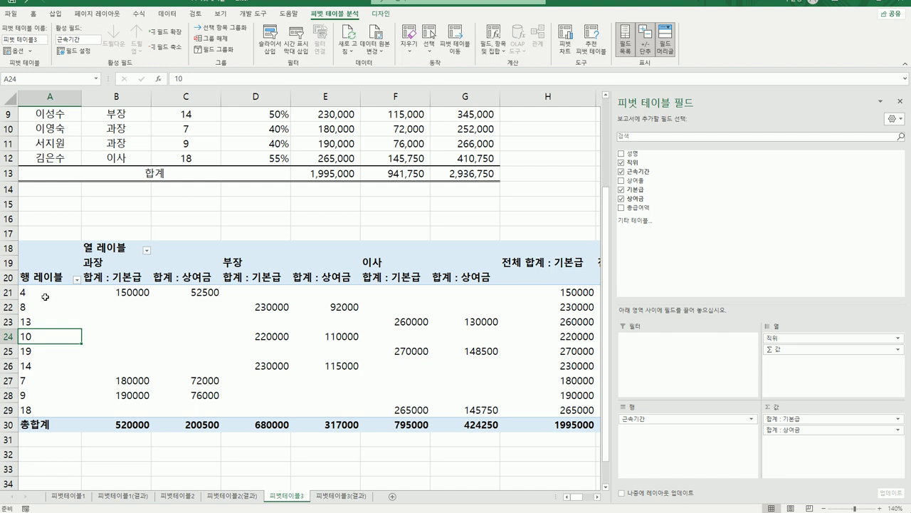
right_click(45, 295)
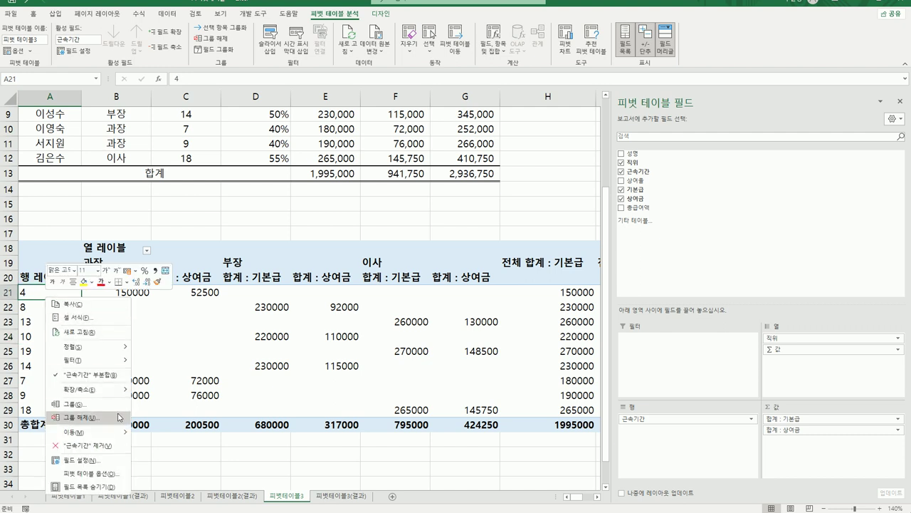
left_click(111, 405)
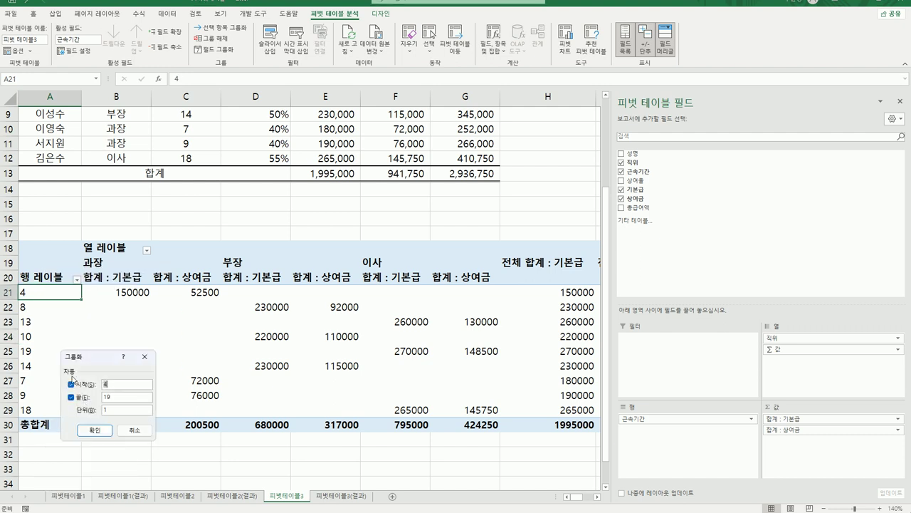
type("1")
double_click(127, 395)
type("20")
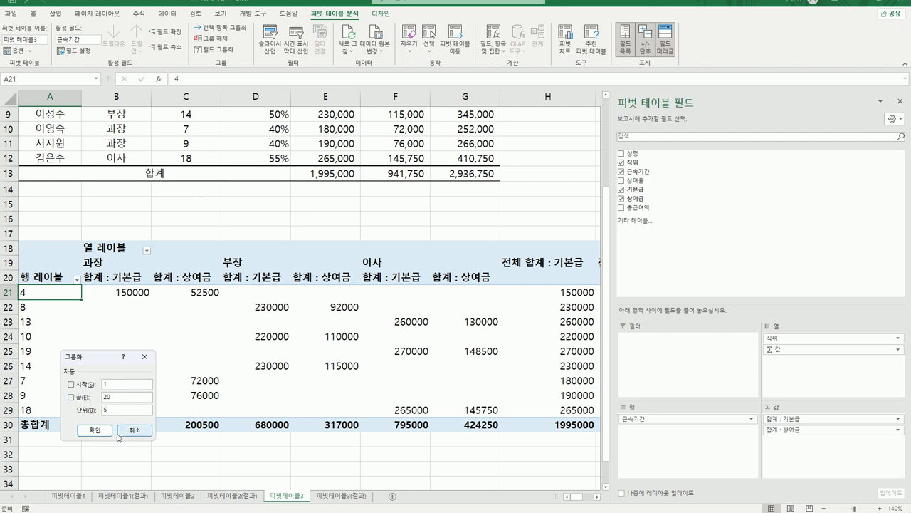
left_click(95, 430)
left_click(260, 435)
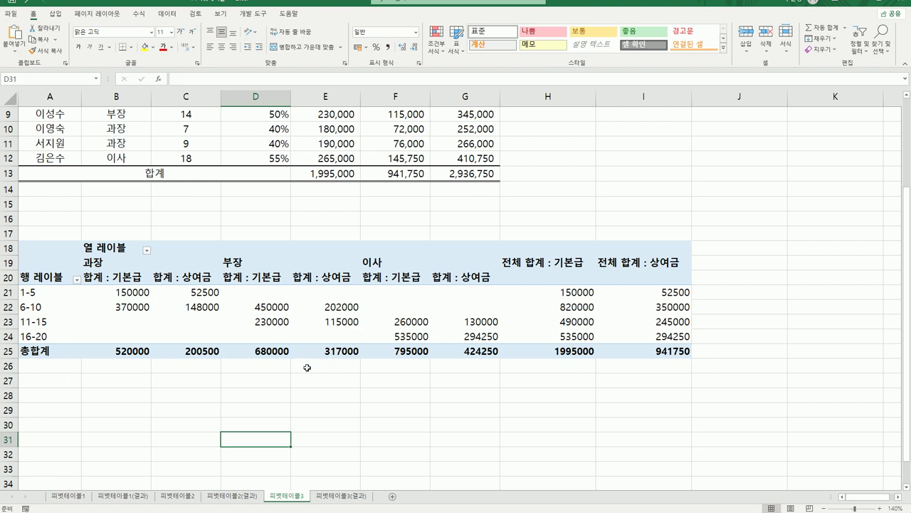
- Format the 합계 : 기본급 value field as 숫자 with the 1000 separator and 0 decimal places
mouse_move(265, 349)
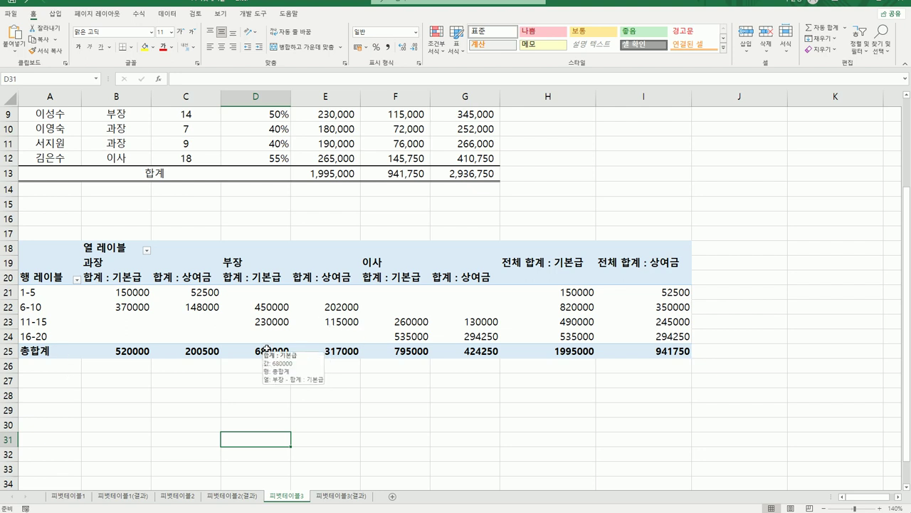
left_click(206, 289)
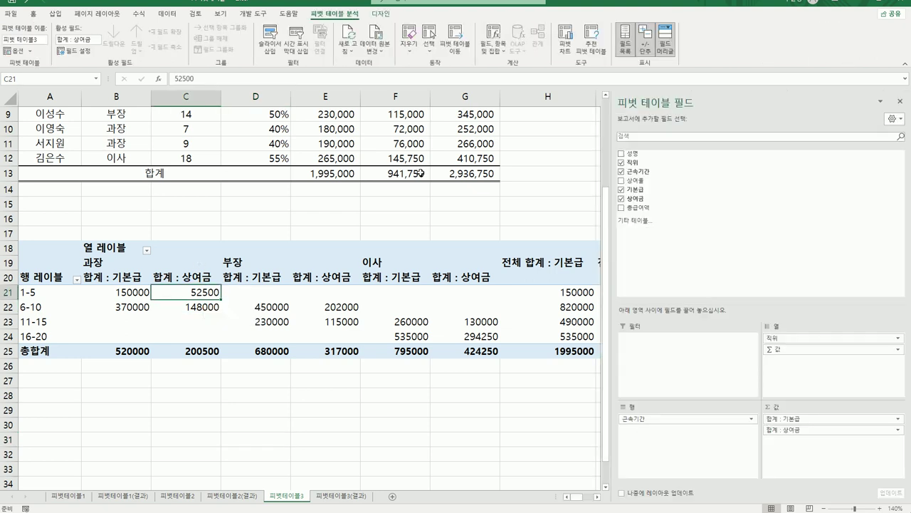
mouse_move(408, 311)
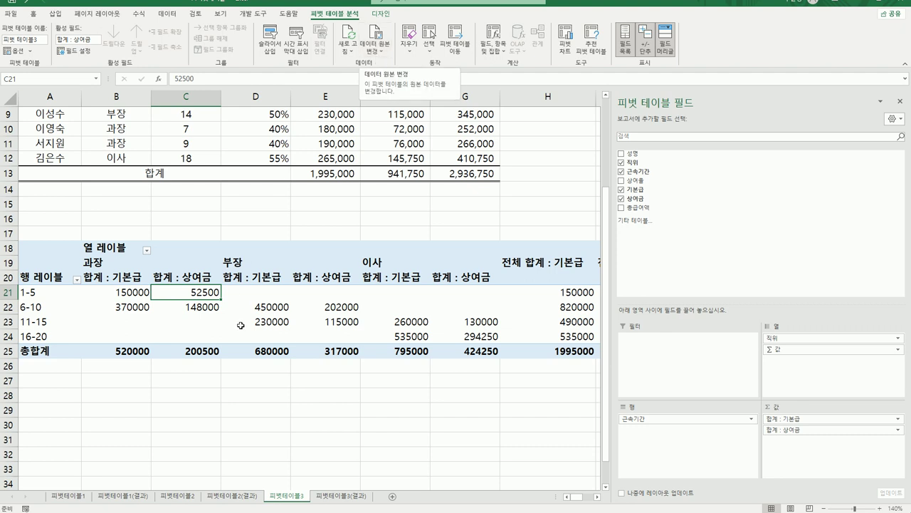
mouse_move(248, 344)
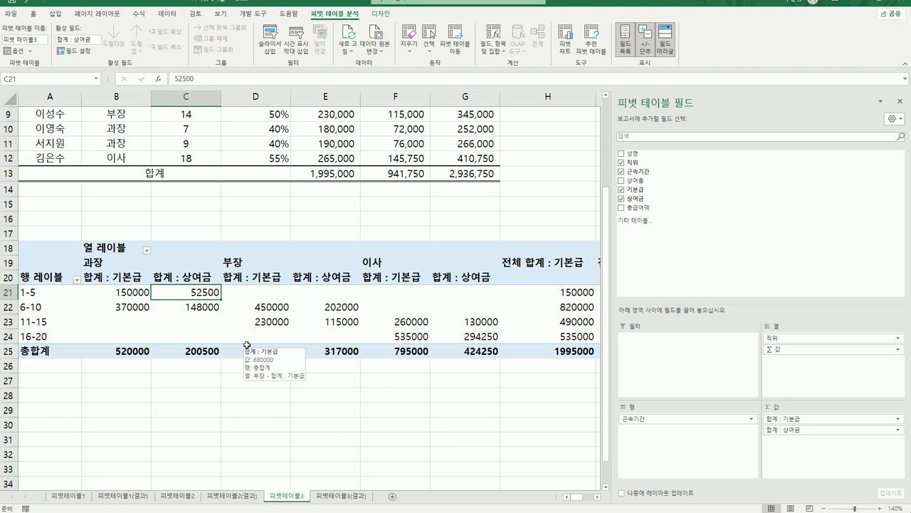
left_click(121, 278)
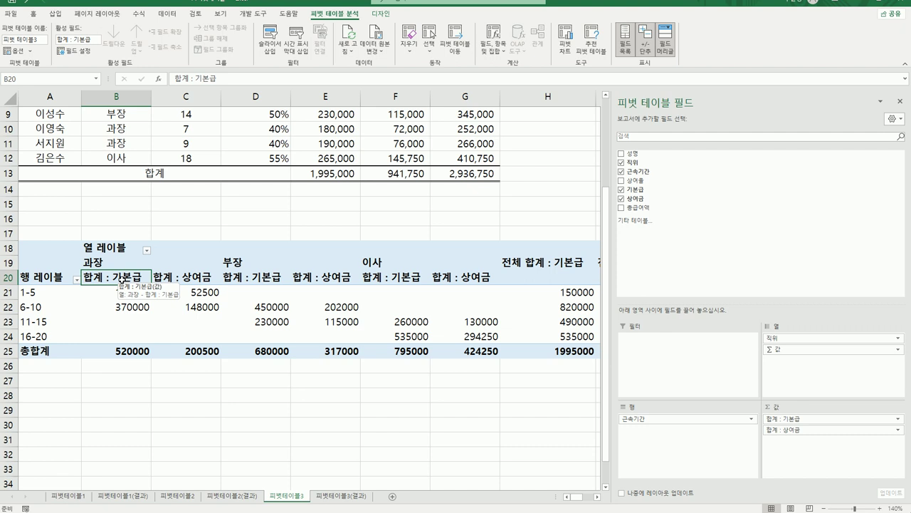
double_click(123, 282)
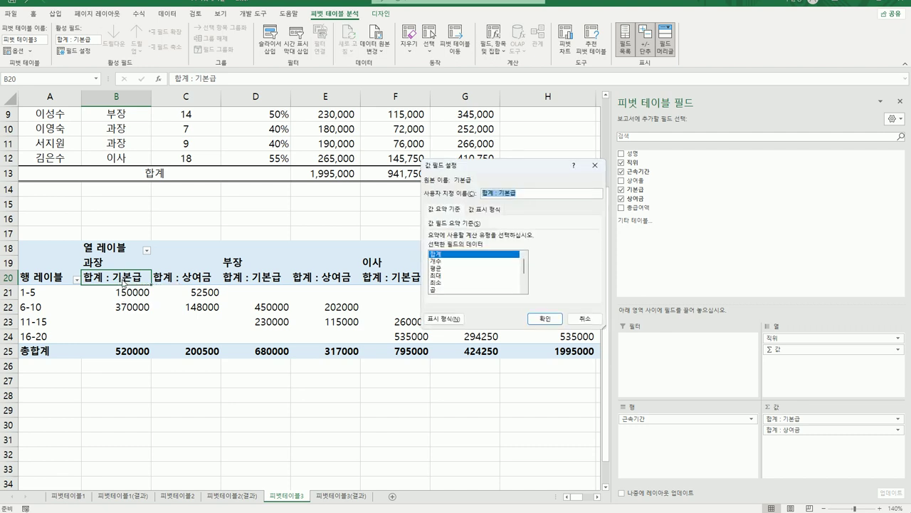
left_click(444, 318)
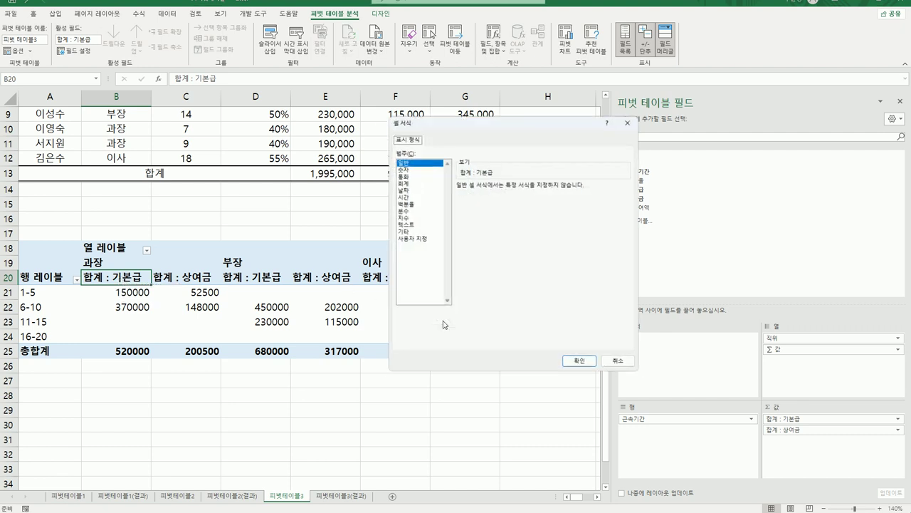
left_click(410, 168)
left_click(458, 198)
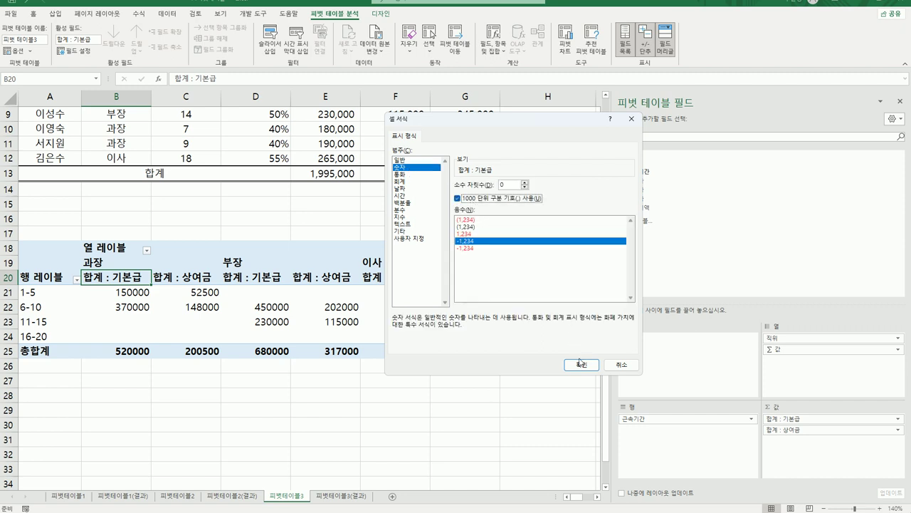
left_click(579, 370)
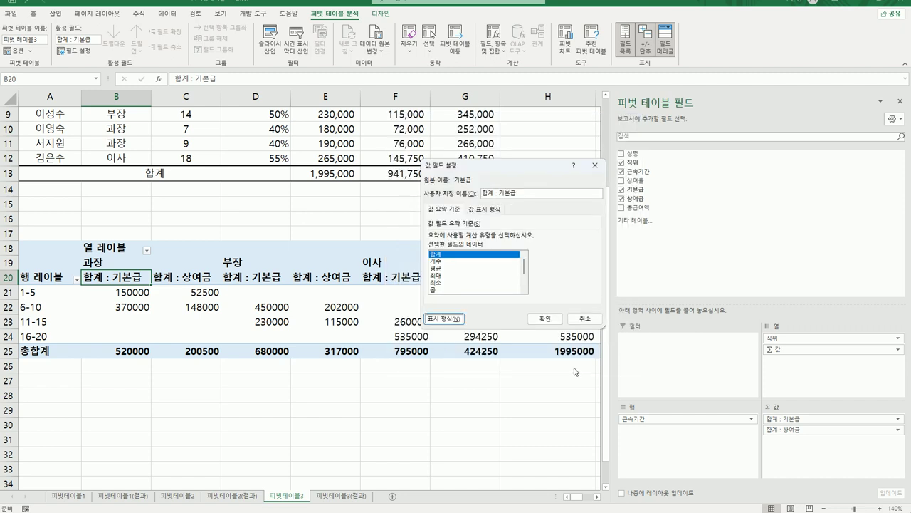
left_click(546, 319)
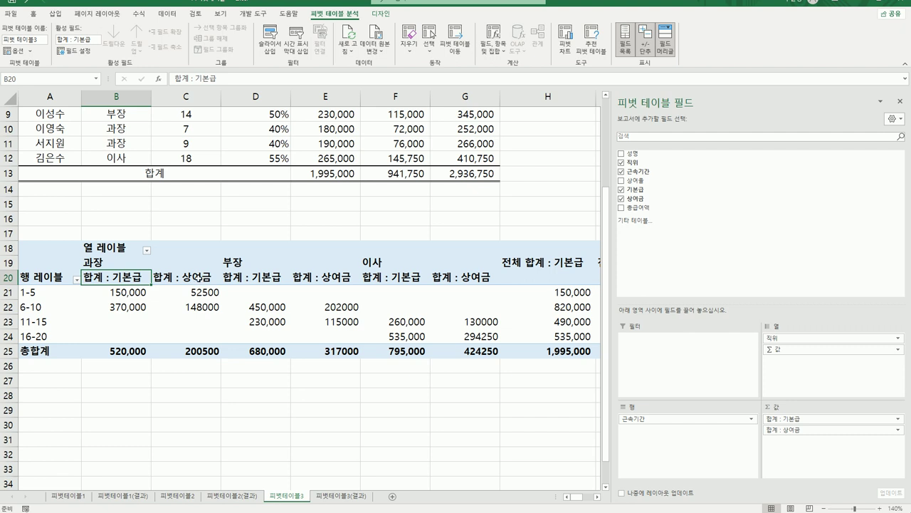
- Format the 합계 : 상여금 value field as 숫자 with the 1000 separator and 0 decimal places
left_click(197, 277)
double_click(197, 277)
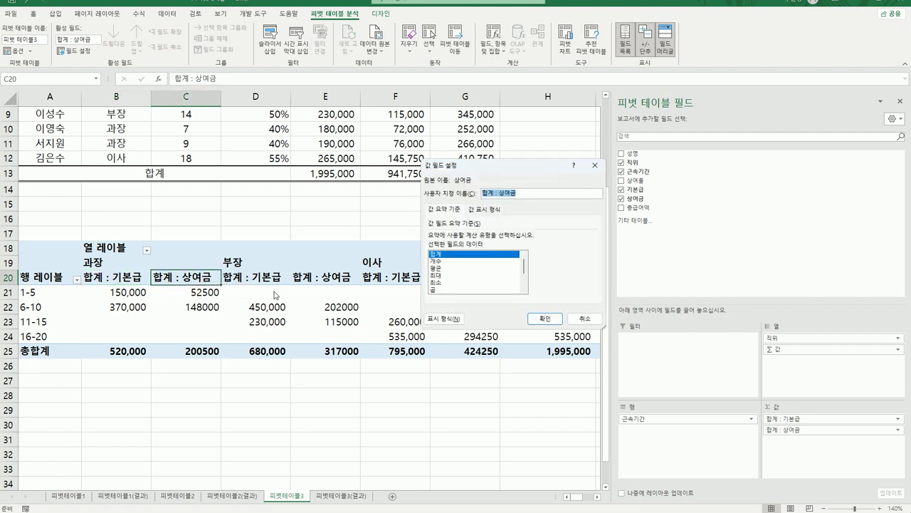
left_click(443, 323)
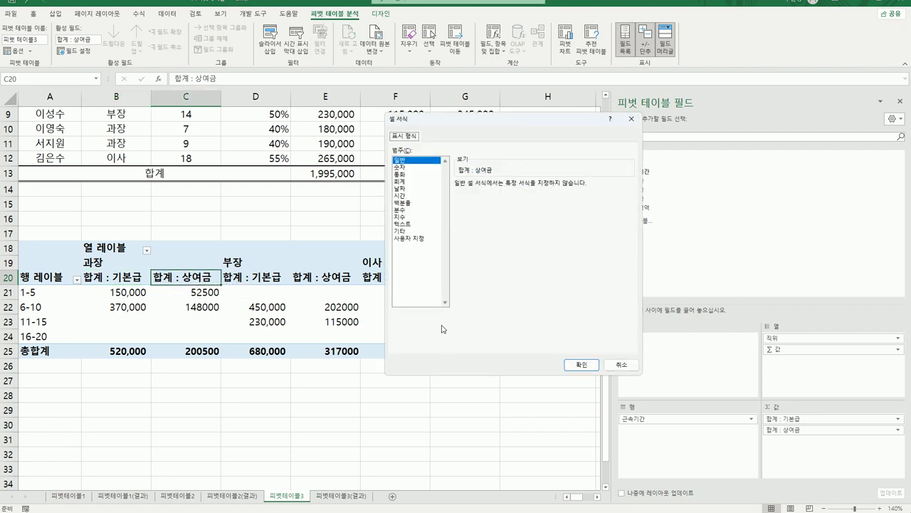
left_click(399, 168)
left_click(458, 198)
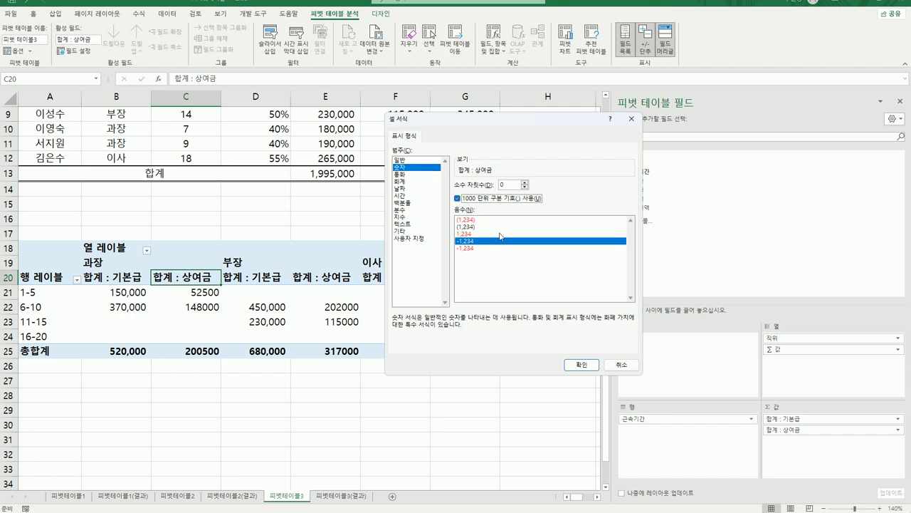
left_click(584, 366)
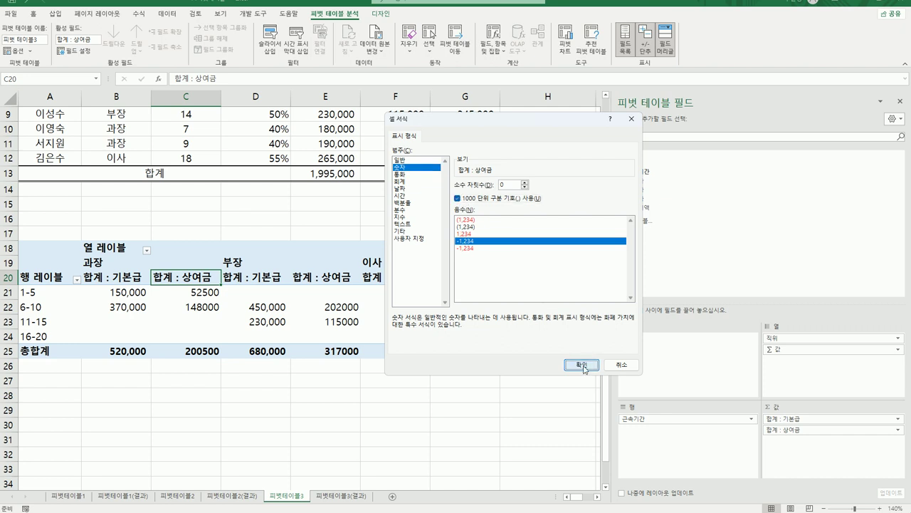
left_click(545, 318)
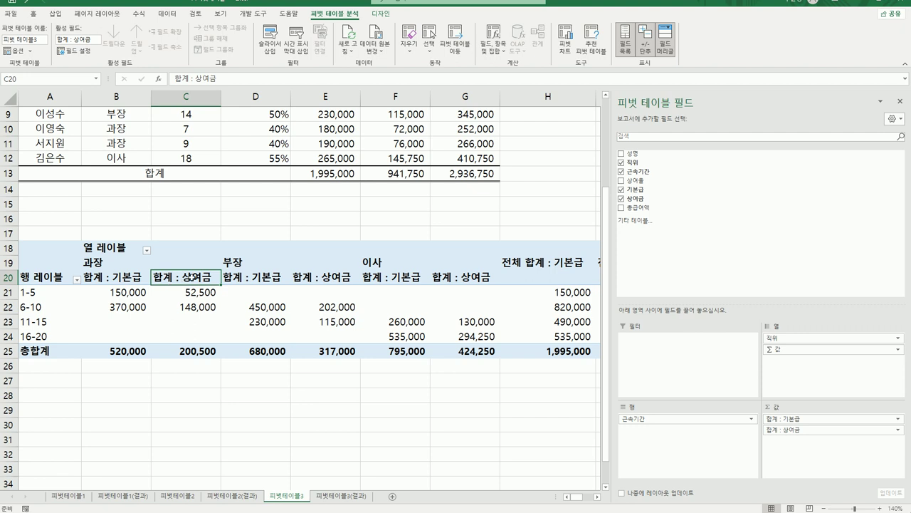
right_click(190, 278)
left_click(242, 411)
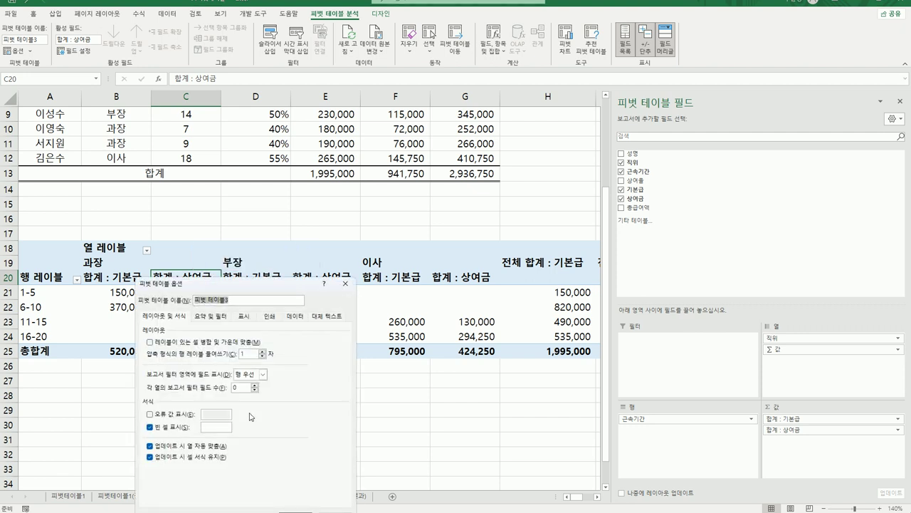
left_click(209, 315)
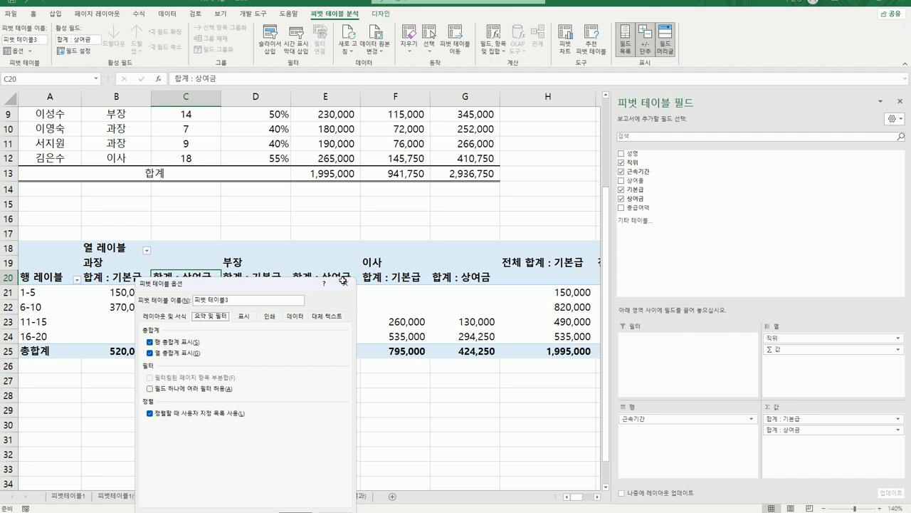
left_click(345, 282)
- Set the PivotTable's grand totals to be shown for columns only (열의 총합계만 설정)
left_click(386, 19)
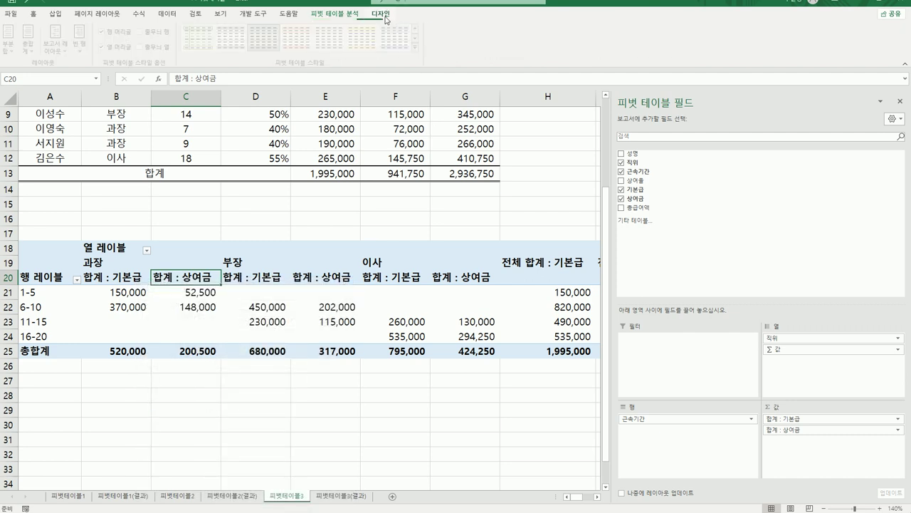
left_click(35, 51)
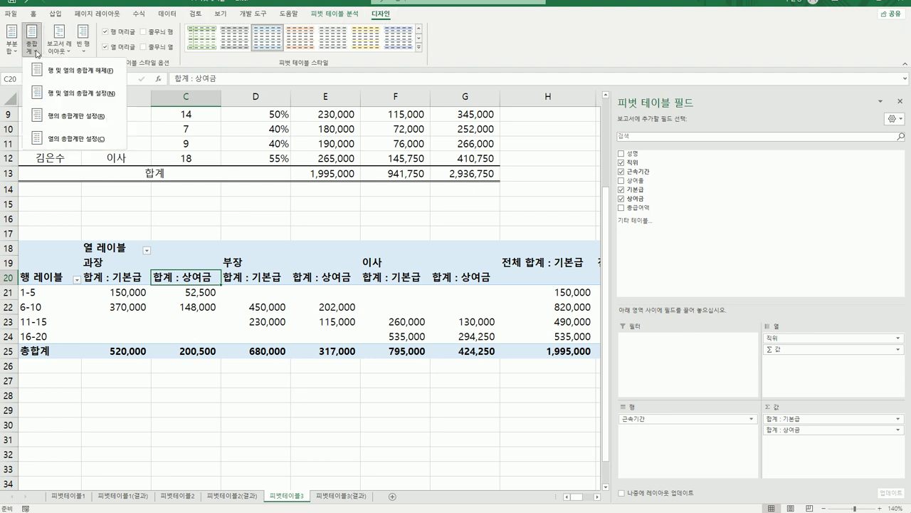
left_click(69, 141)
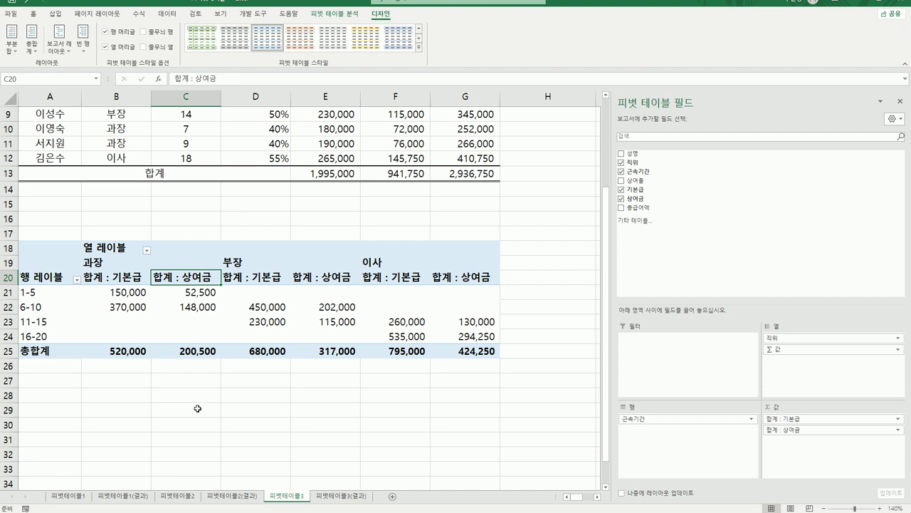
- Set the PivotTable options to display * in empty cells
right_click(184, 276)
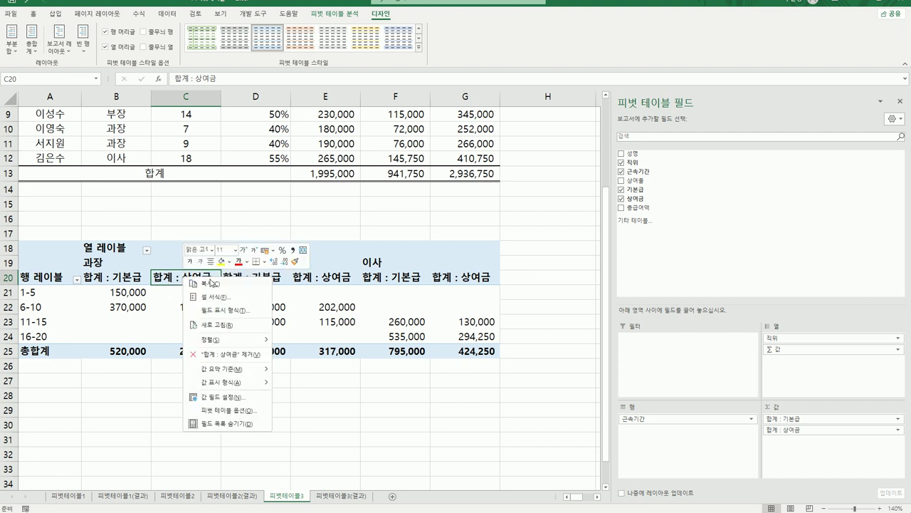
left_click(246, 411)
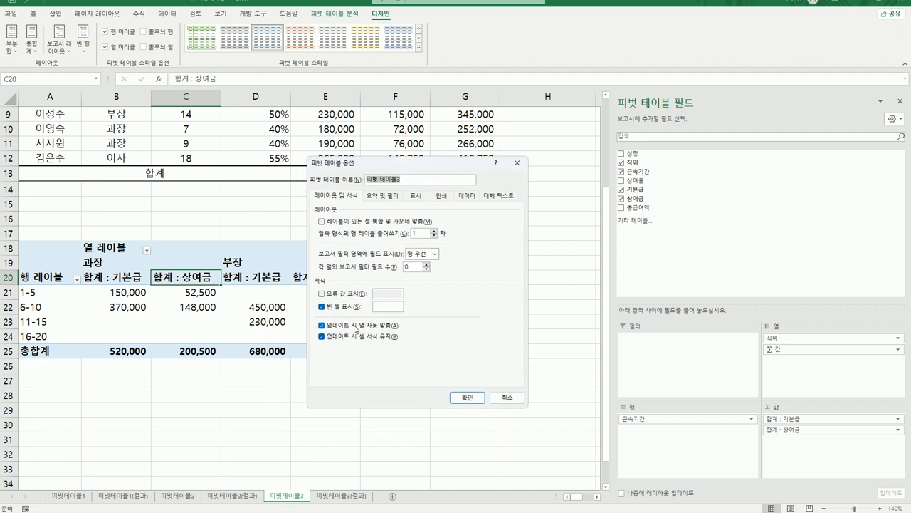
left_click(381, 306)
type("-")
left_click(383, 194)
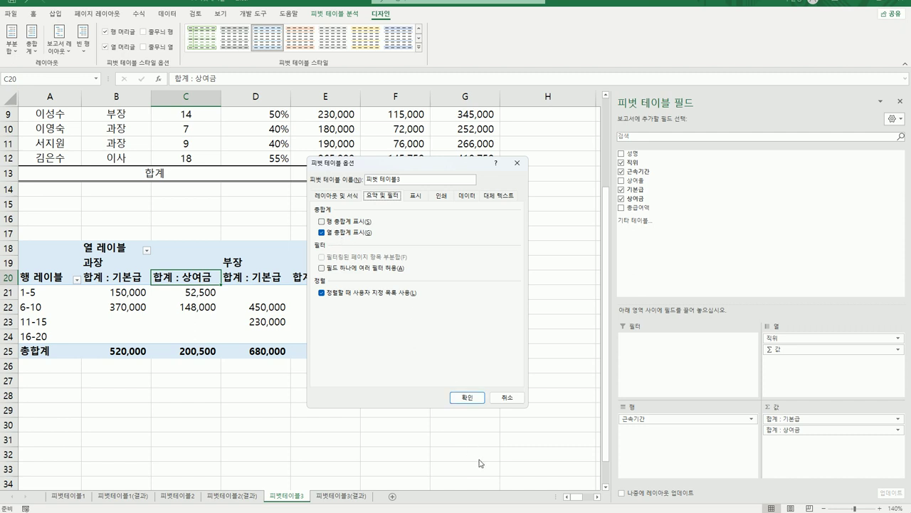
left_click(338, 198)
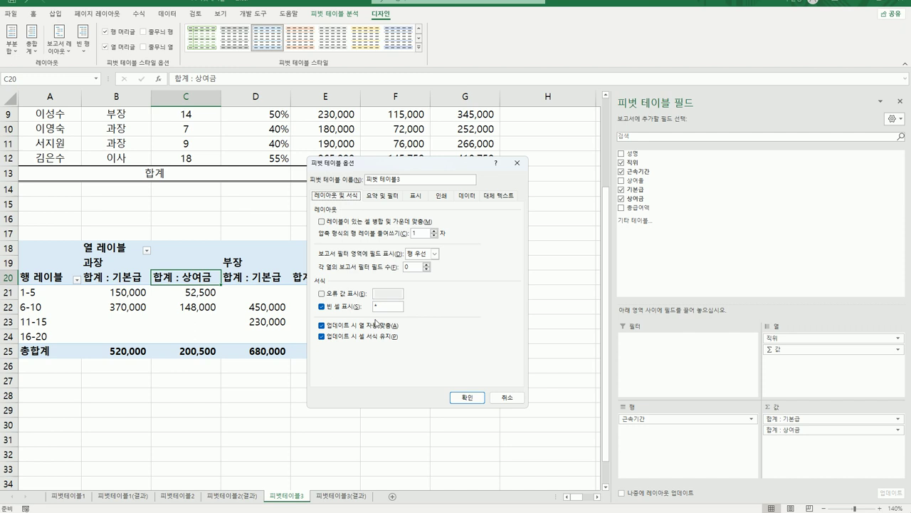
left_click(468, 397)
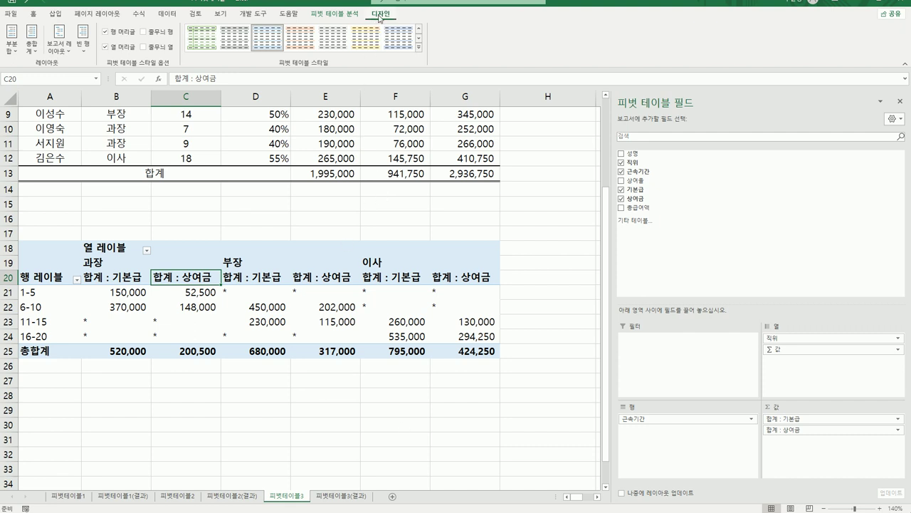
- Change the PivotTable's report layout to outline form (개요 형식으로 표시)
left_click(55, 49)
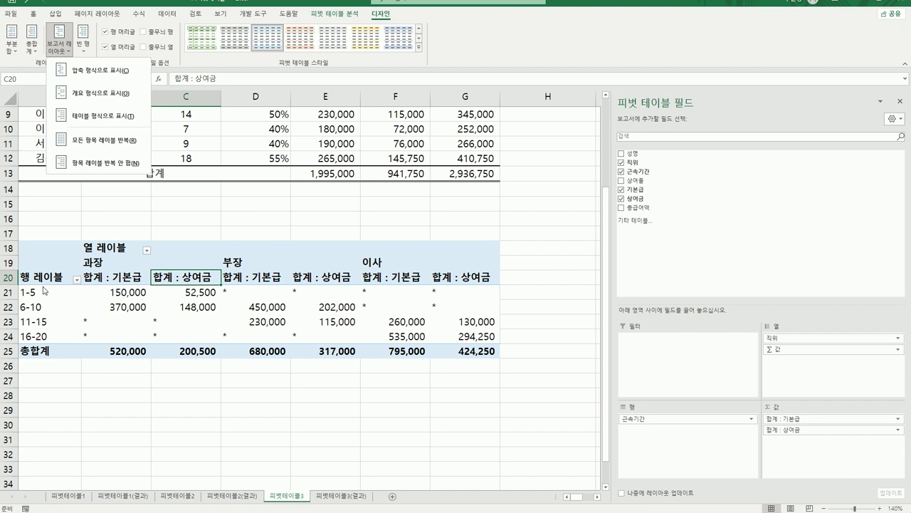
left_click(108, 97)
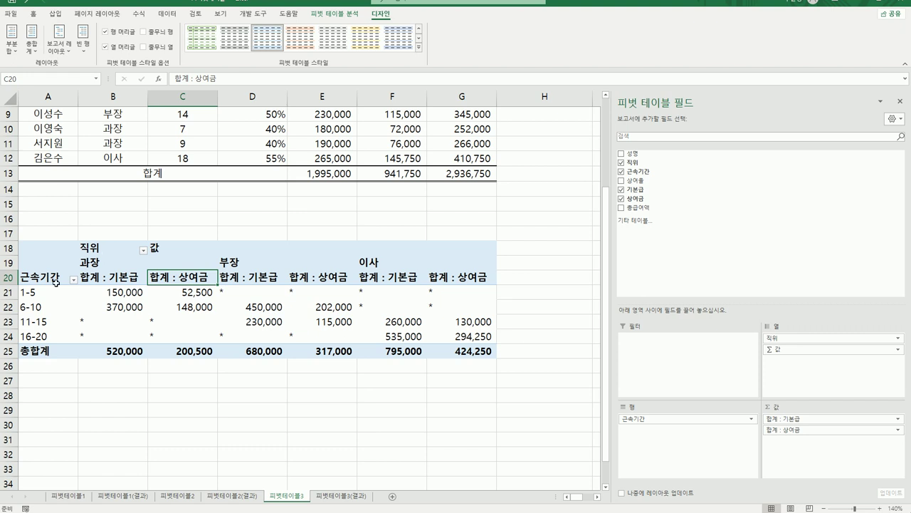
left_click(223, 430)
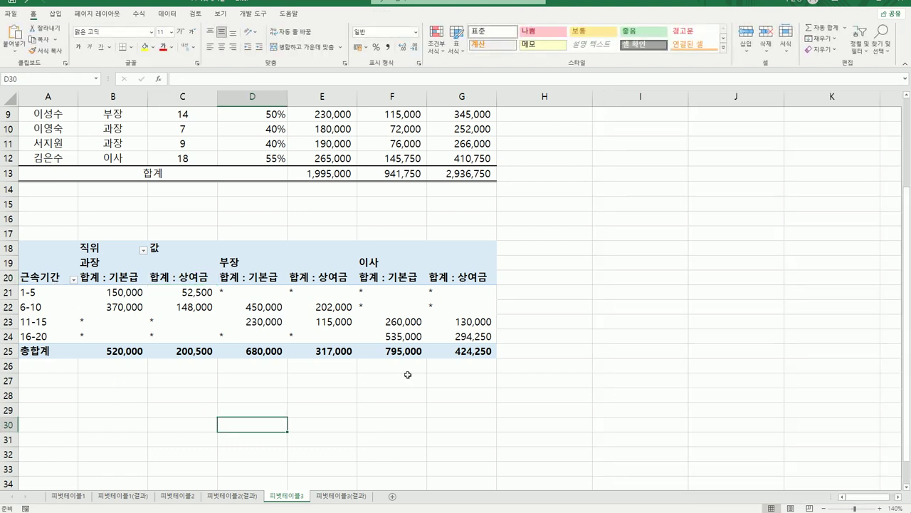
scroll(413, 373, "up", 2)
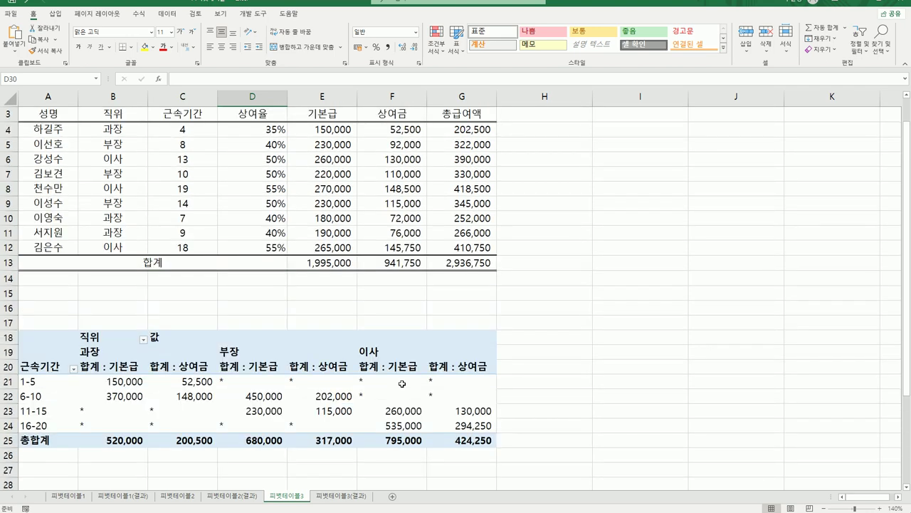
- Compare the finished PivotTable on the 피벗테이블3 sheet with the reference on the 피벗테이블3(결과) sheet
left_click(340, 495)
left_click(299, 500)
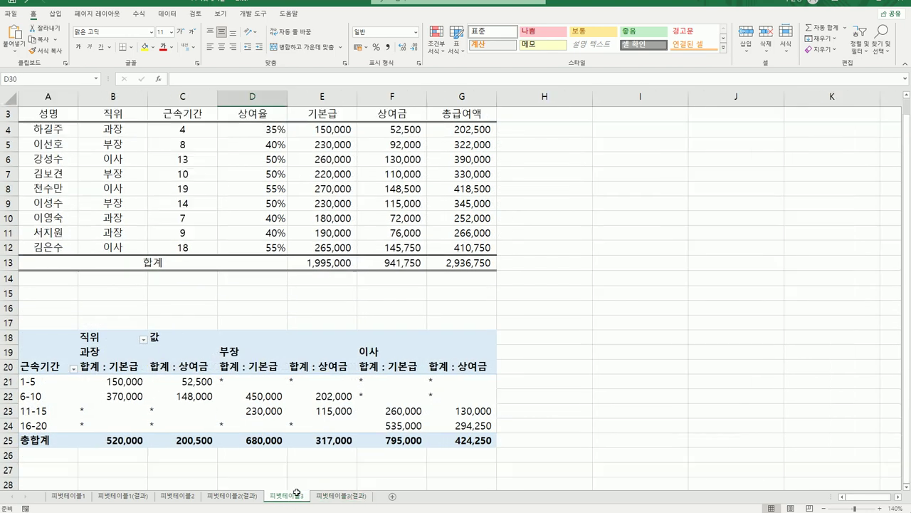
scroll(299, 450, "up", 1)
left_click(341, 497)
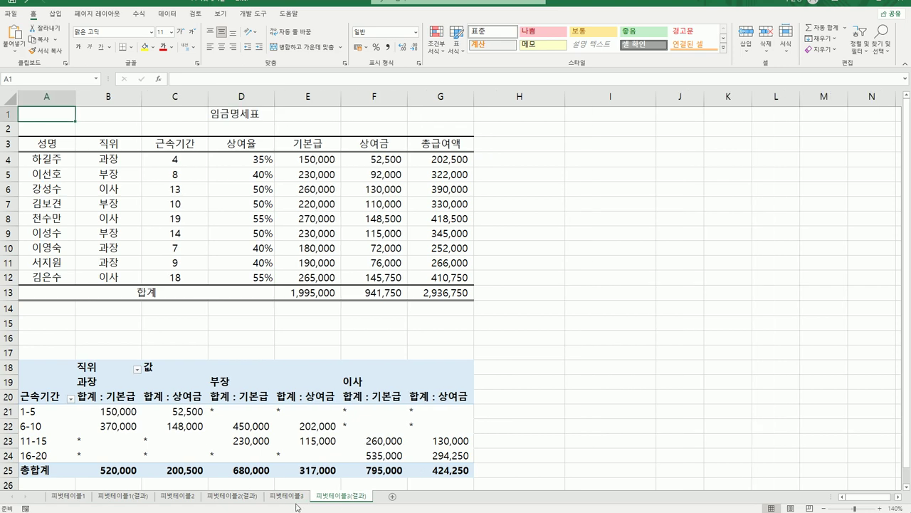
left_click(294, 502)
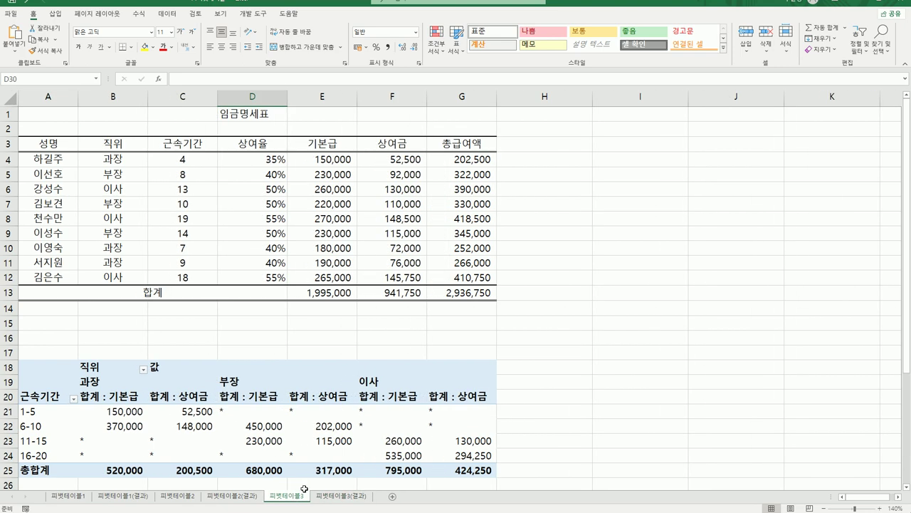
left_click(326, 498)
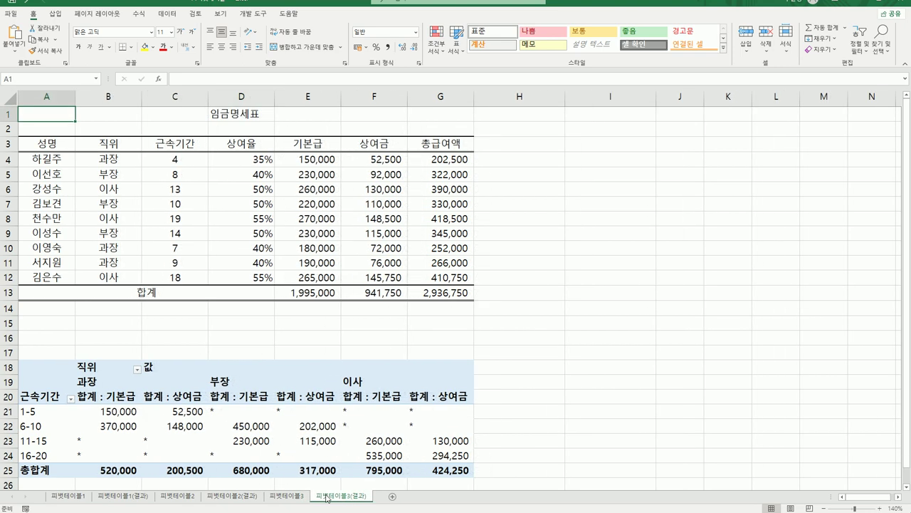
left_click(294, 498)
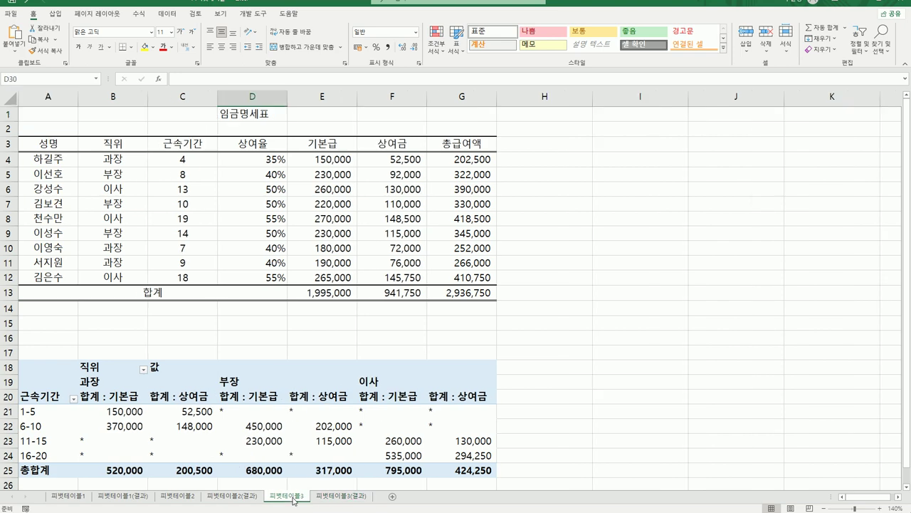
left_click(538, 421)
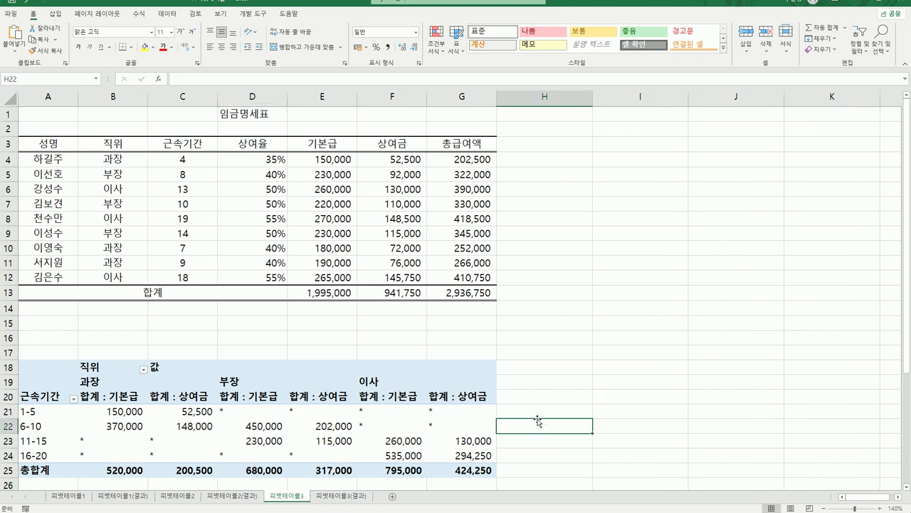